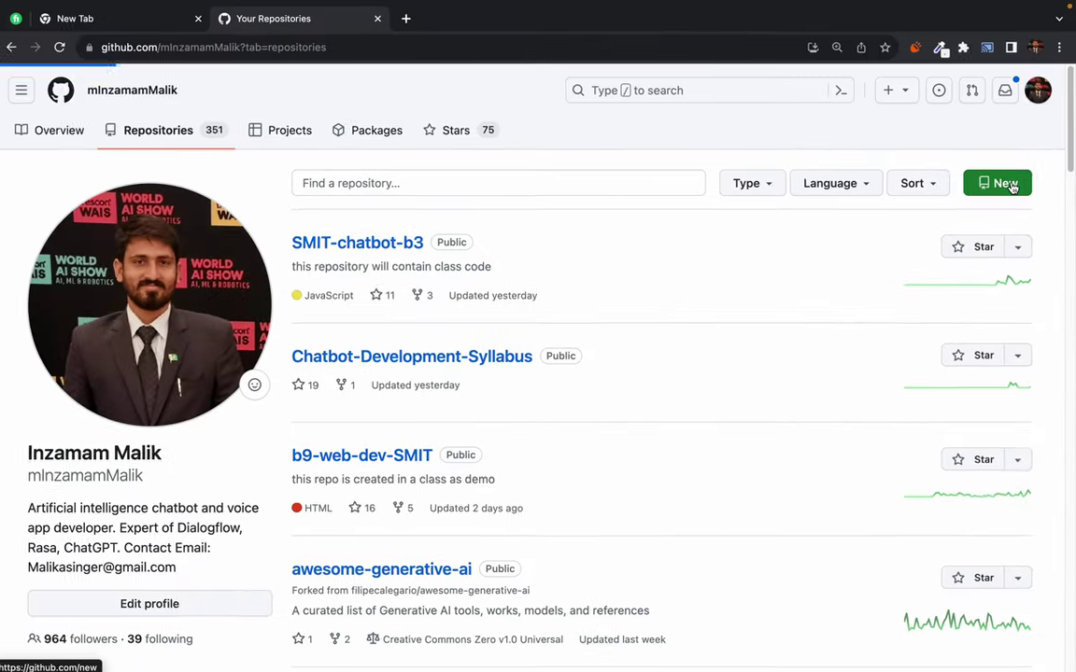
Start a new repository and enter "Peshawar chatbot sec A" as its name
click(940, 198)
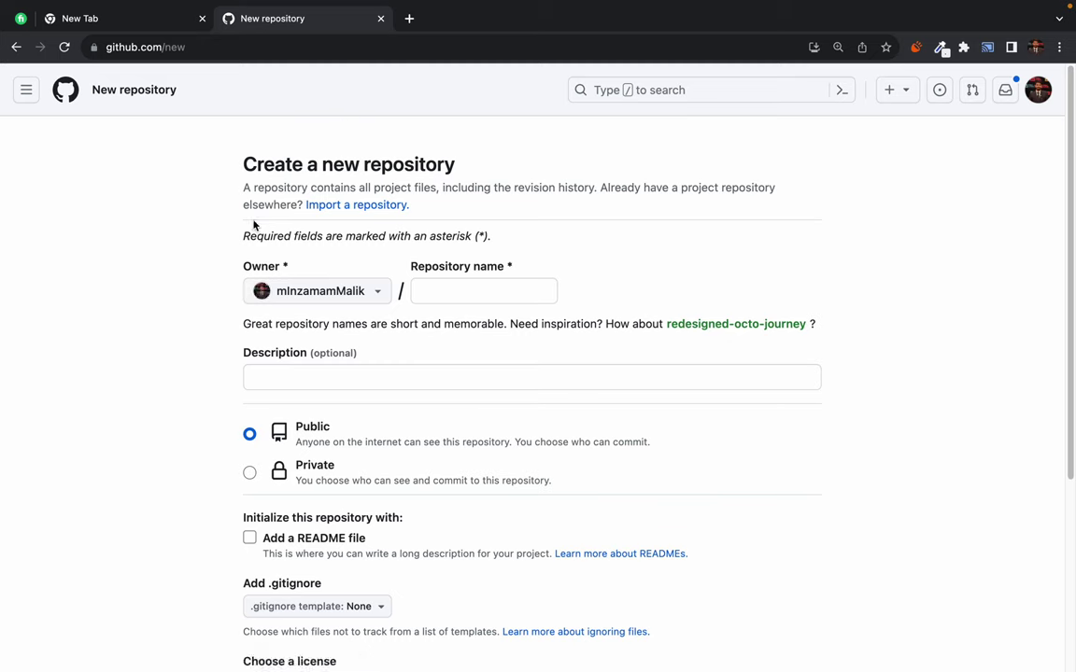
click(436, 294)
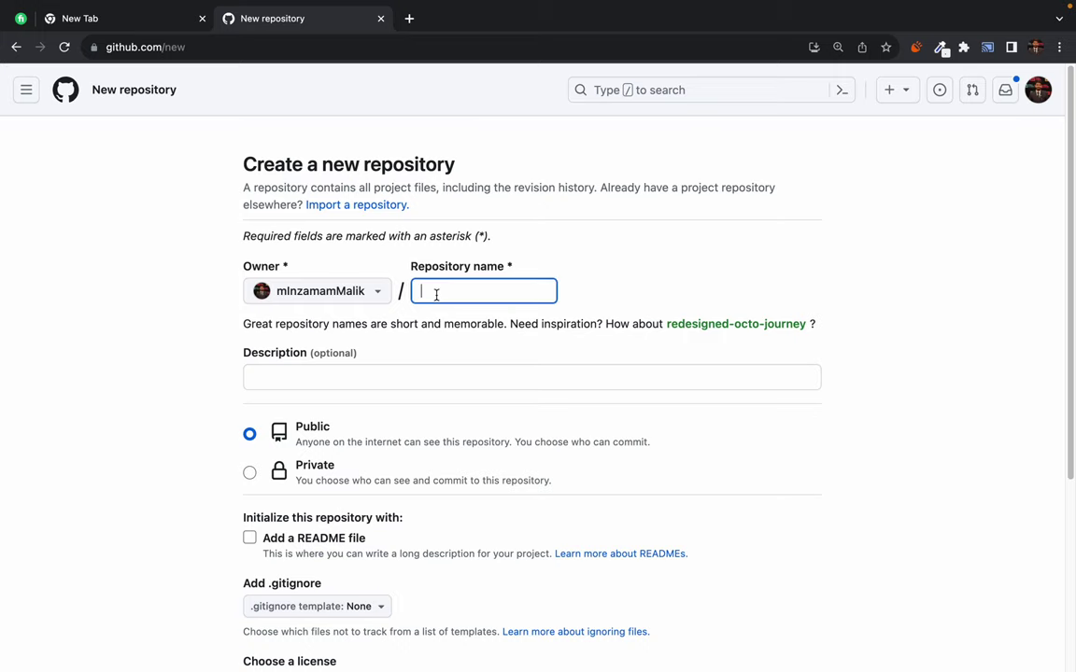
text(chatbot)
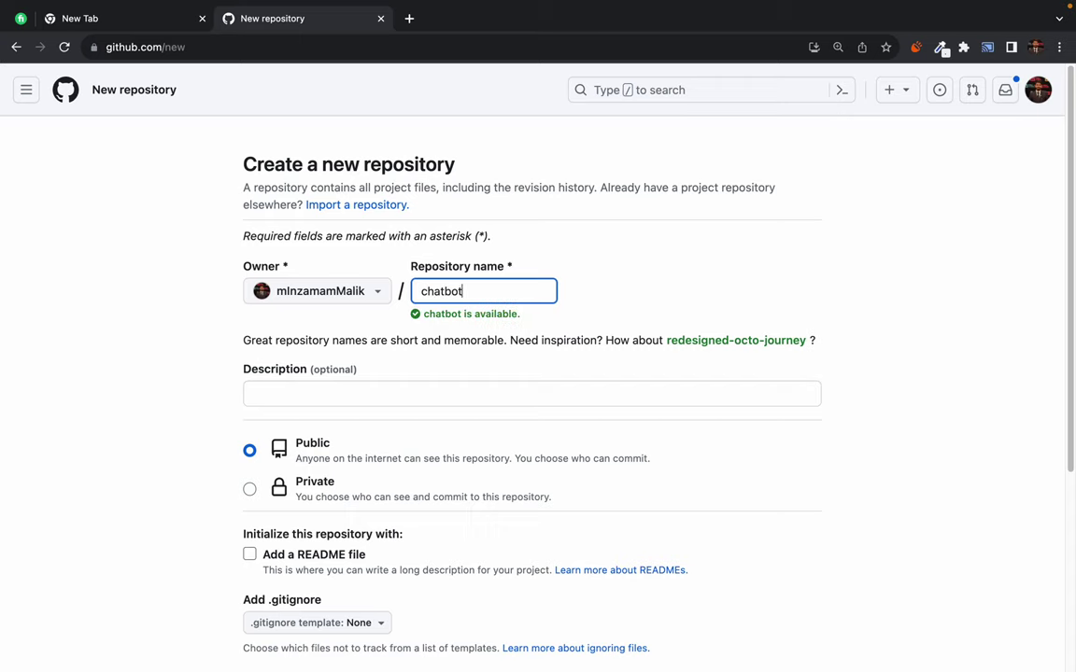
text( sec A)
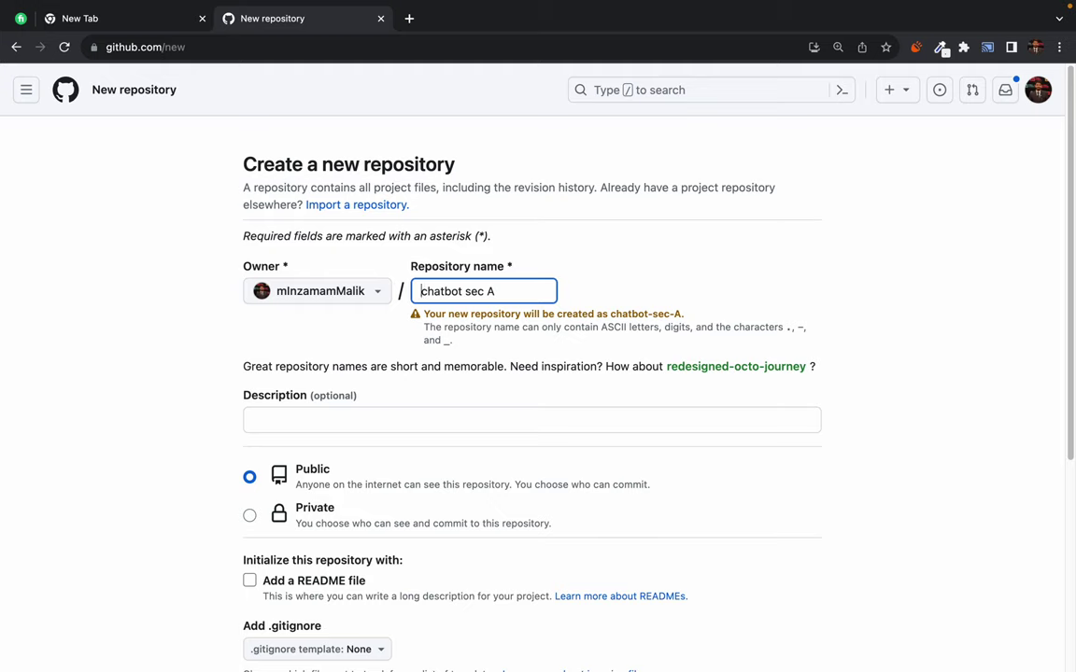
text(Peshawar)
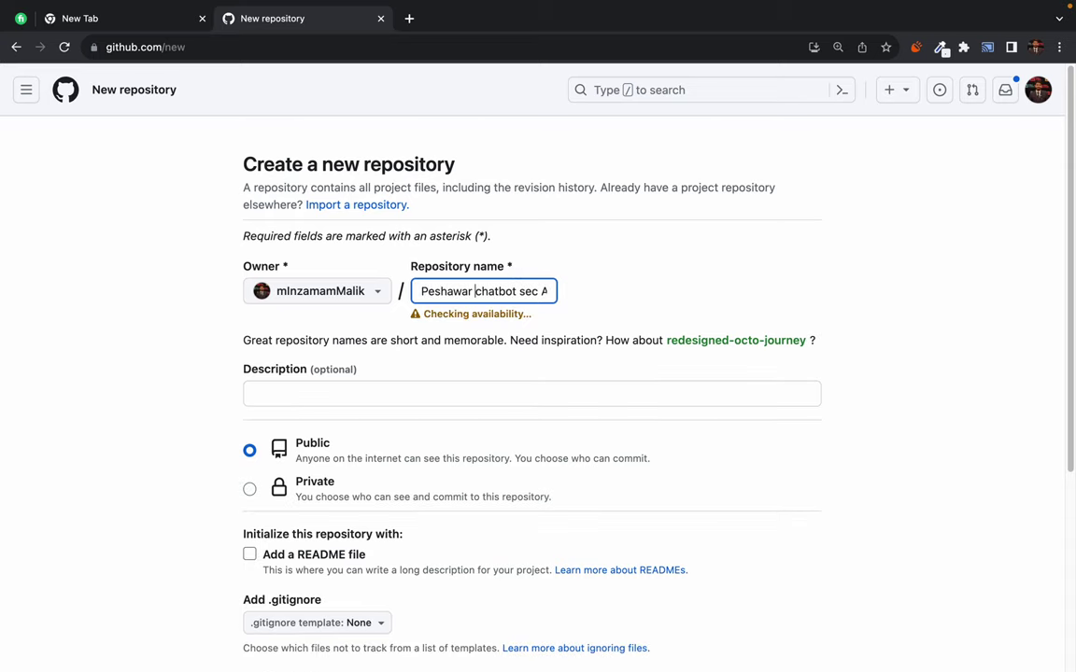
Capitalize the second and third words of the repository name so it reads "Peshawar Chatbot Sec A"
key(Delete)
text(C)
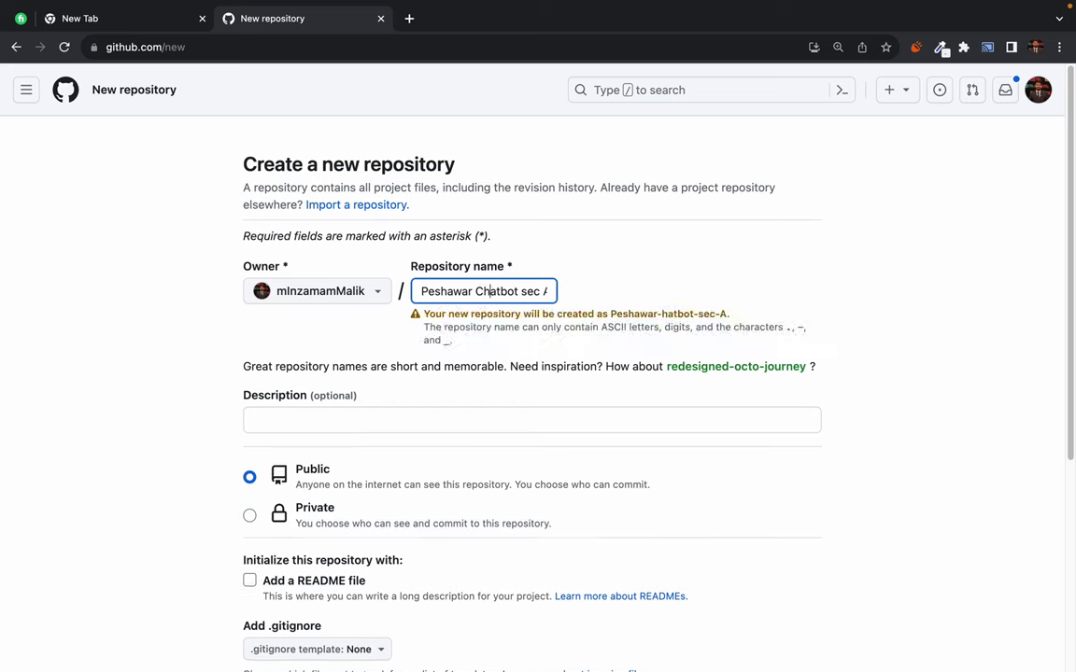
key(End)
key(Left)
key(Left)
key(Left)
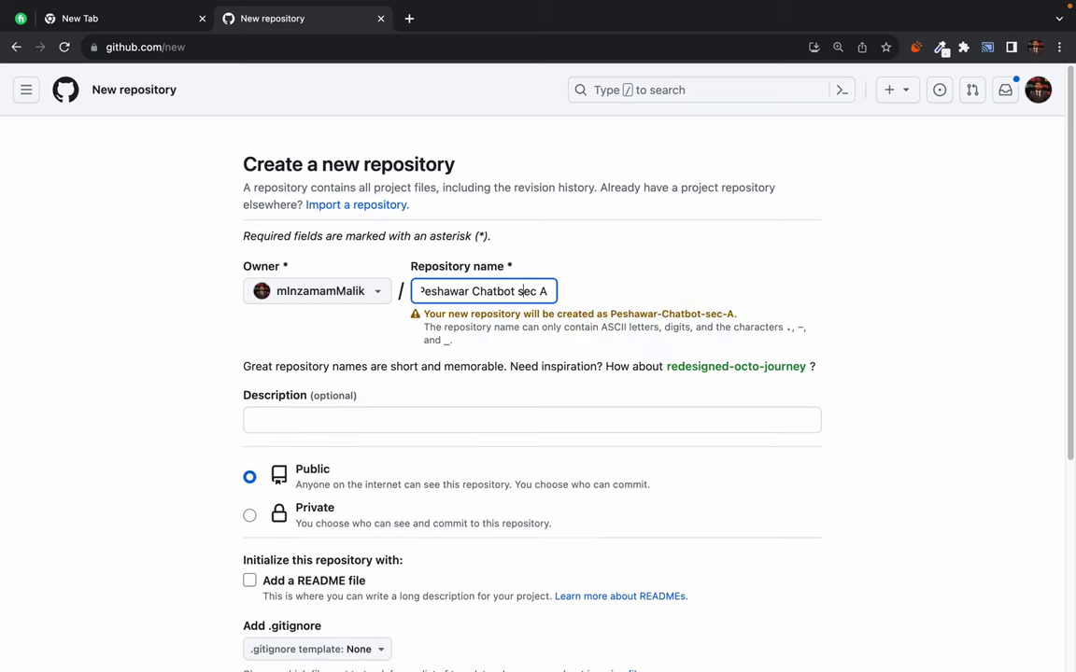
key(Left)
key(Left)
key(Delete)
text(S)
key(Home)
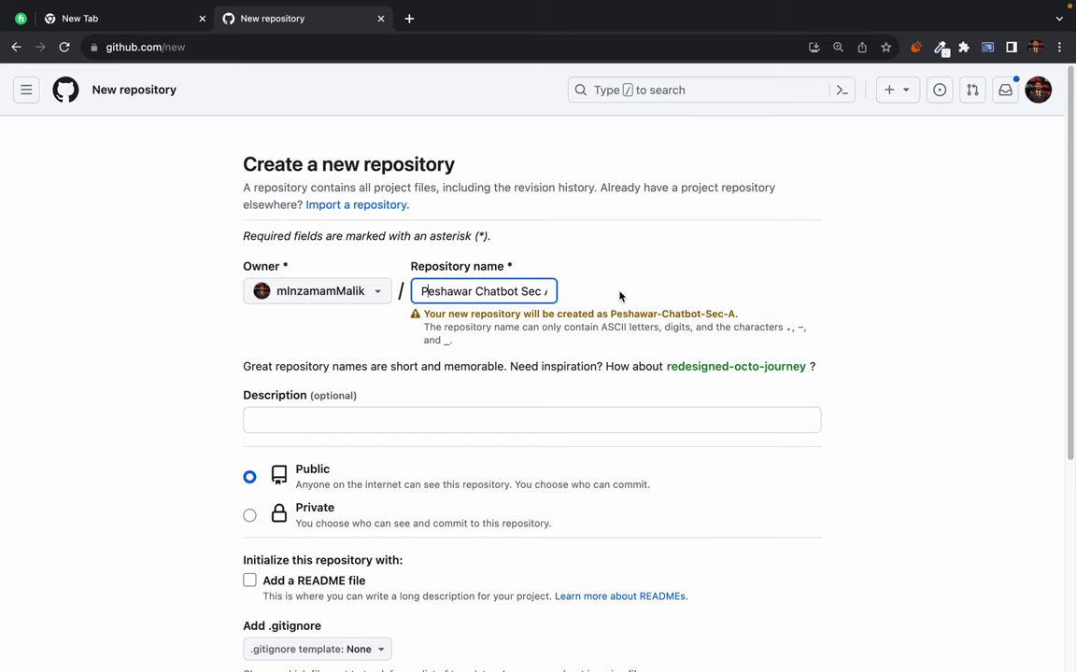
Review the new repository's name, description, visibility, README, .gitignore and license options
drag(488, 289, 579, 297)
click(470, 293)
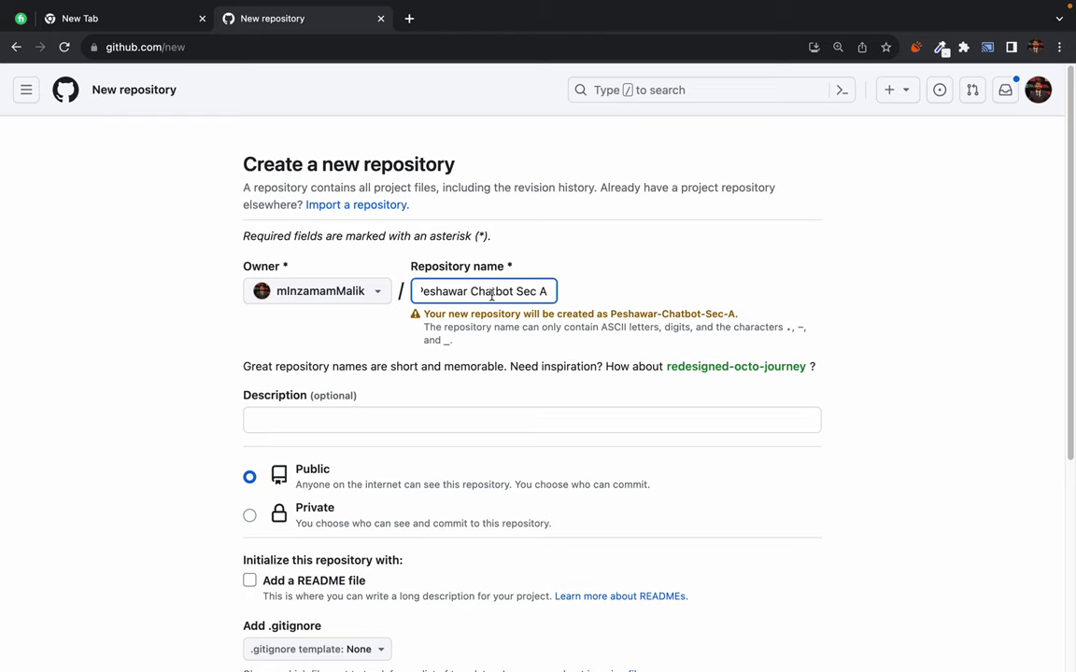
drag(476, 292, 386, 298)
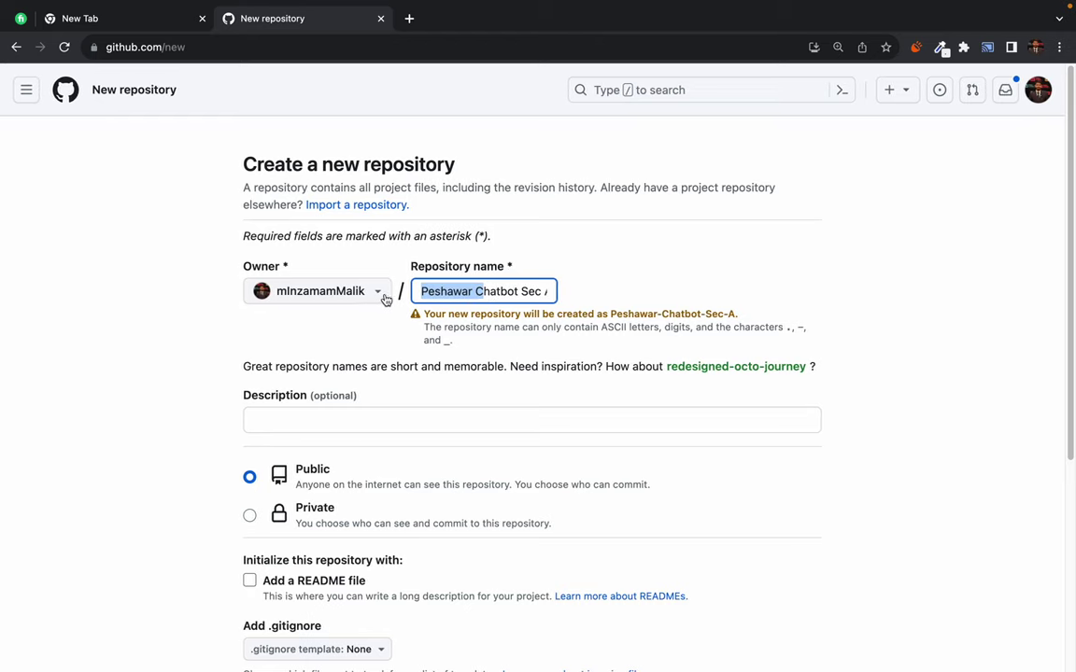
click(638, 283)
click(295, 420)
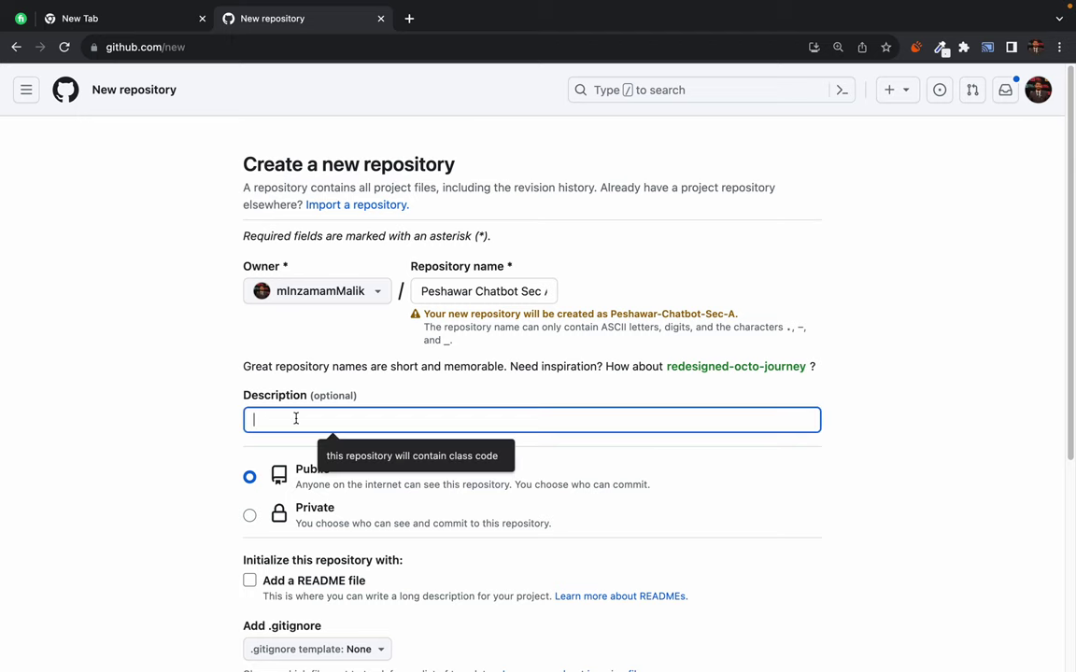
scroll(183, 448, down, 2)
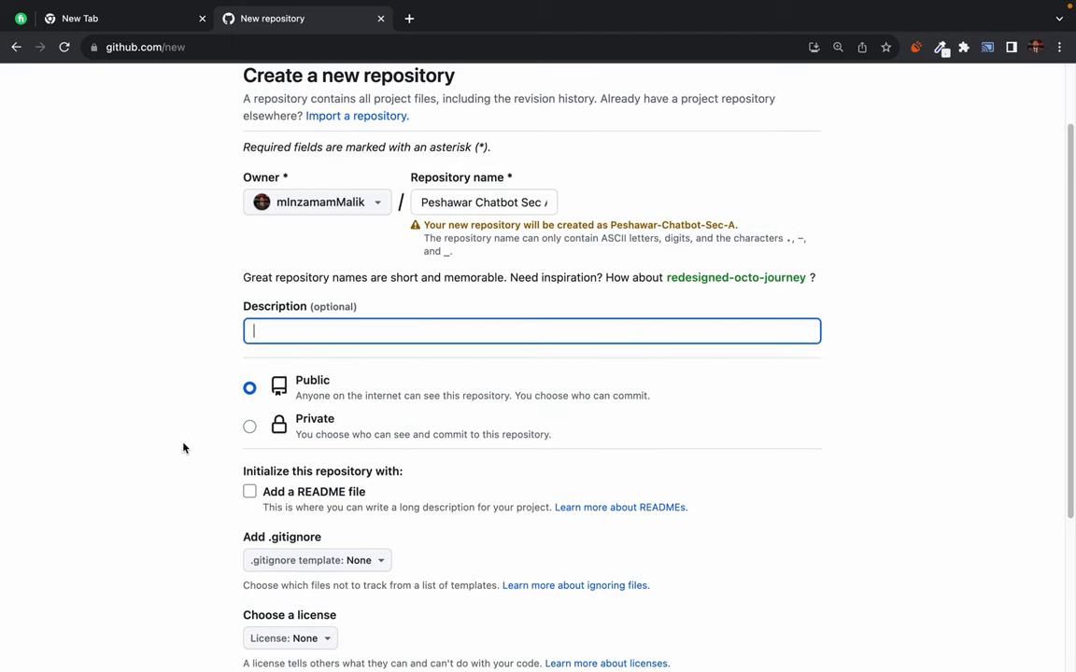
drag(228, 367, 492, 612)
click(211, 400)
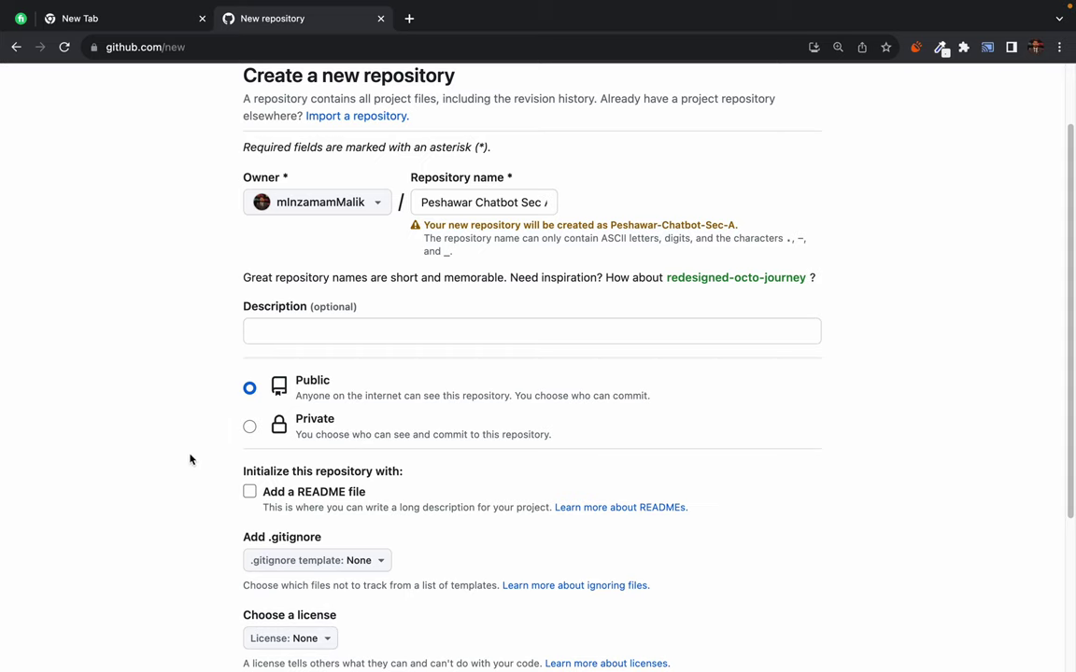
scroll(189, 457, down, 2)
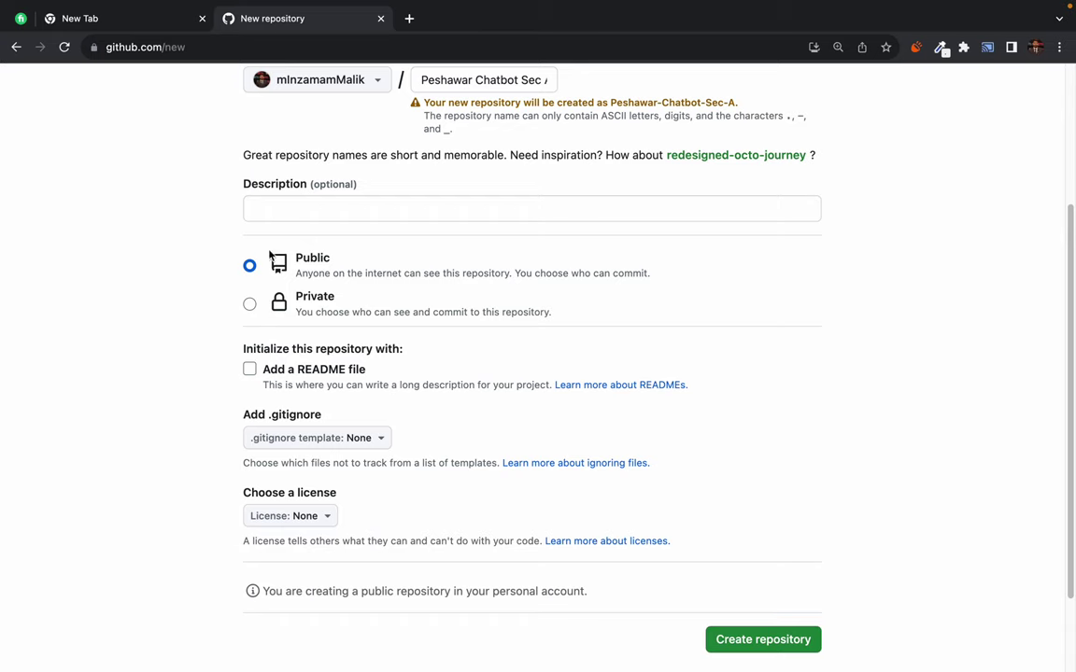
drag(210, 355, 384, 542)
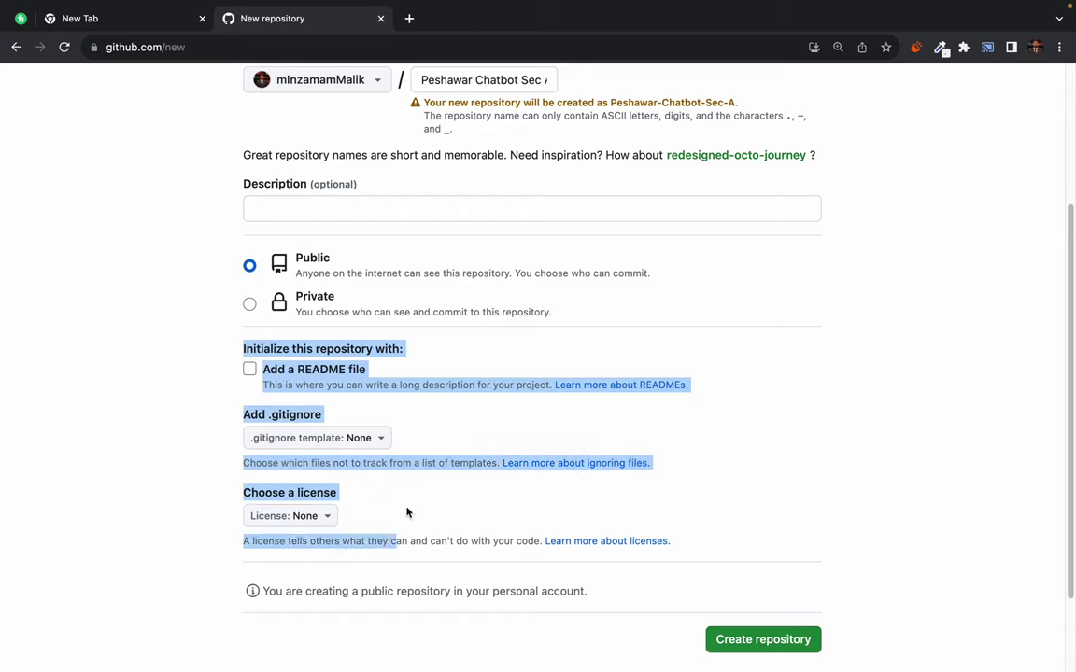
click(411, 509)
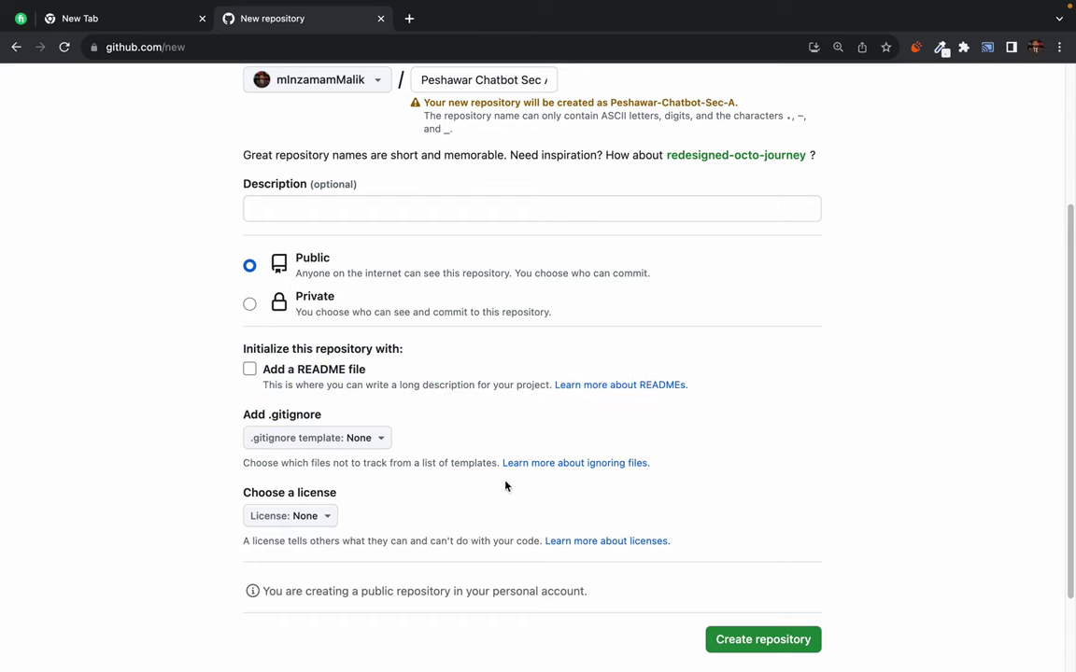
Create the public repository "Peshawar Chatbot Sec A" with no description, README, .gitignore template or license
scroll(505, 486, up, 3)
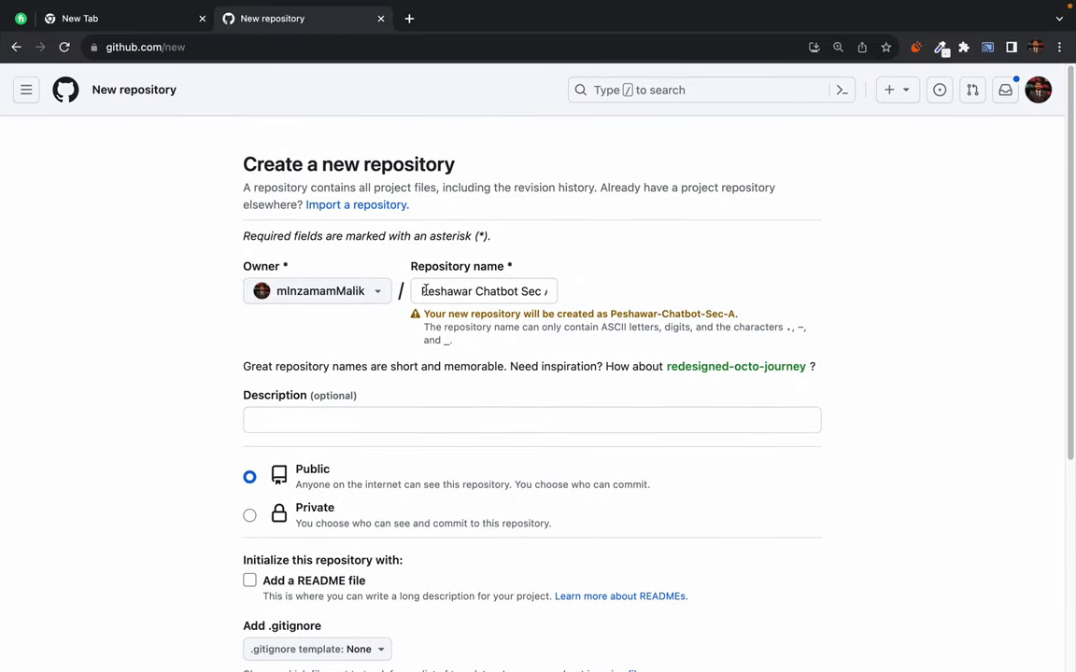
drag(425, 290, 560, 292)
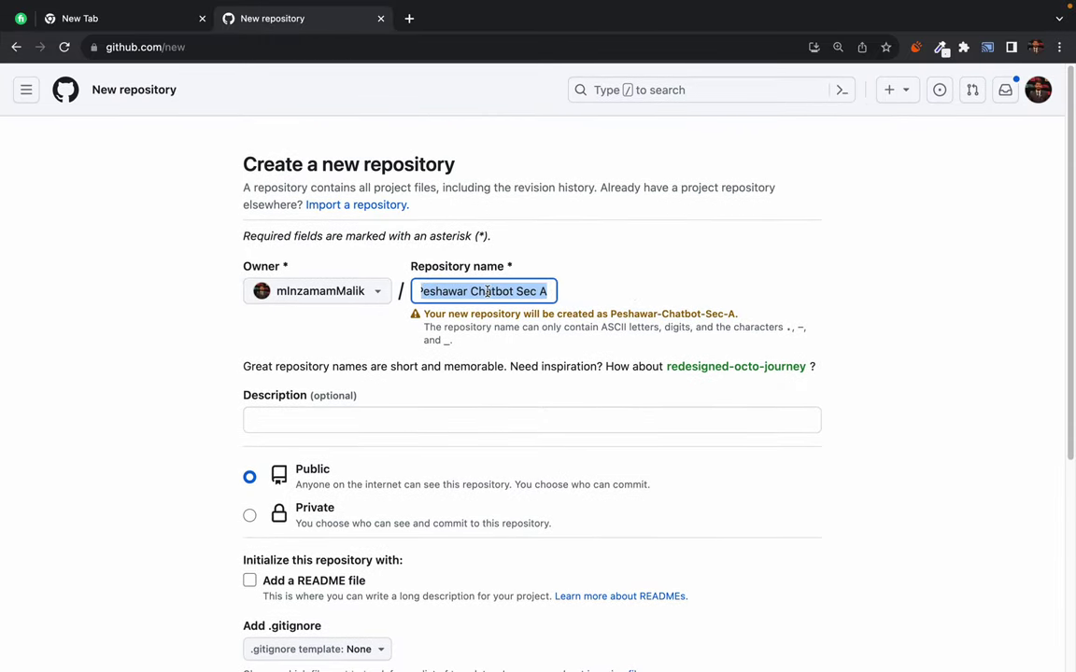
click(606, 273)
scroll(638, 390, down, 5)
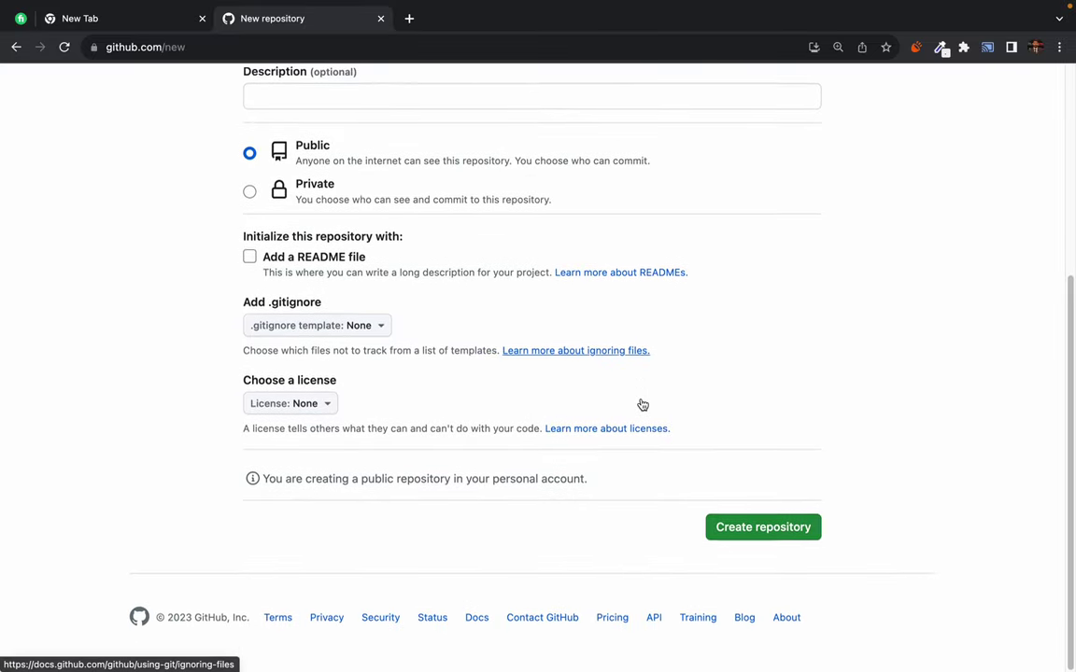
click(768, 532)
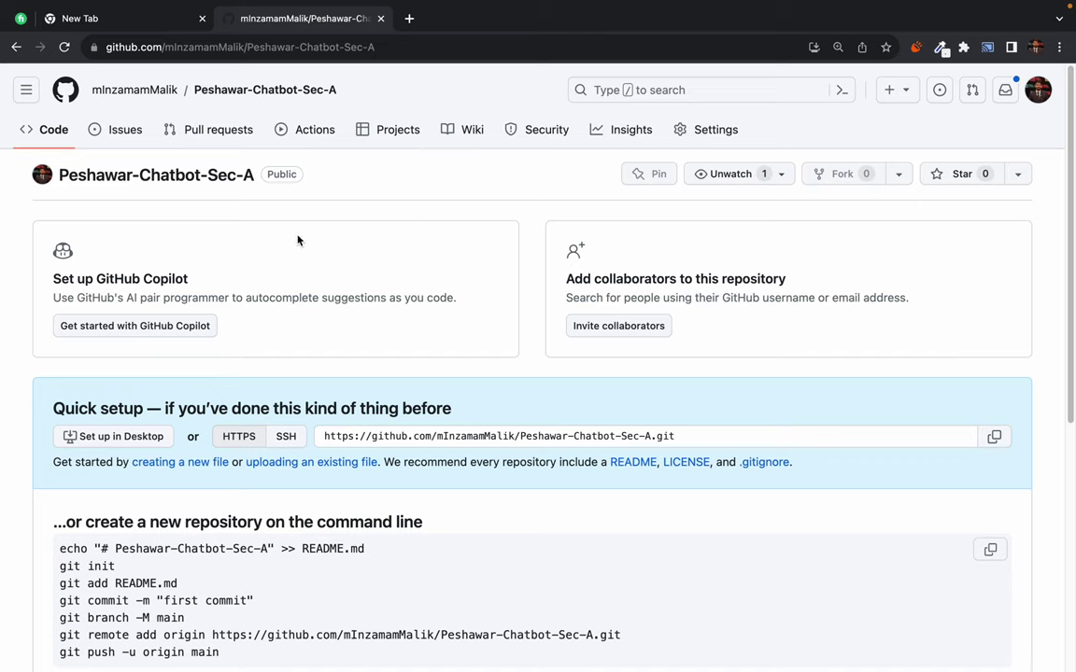
Examine the empty repository's quick setup section and its command-line instructions for creating or pushing a repository
drag(84, 214, 399, 542)
click(449, 616)
scroll(401, 607, down, 3)
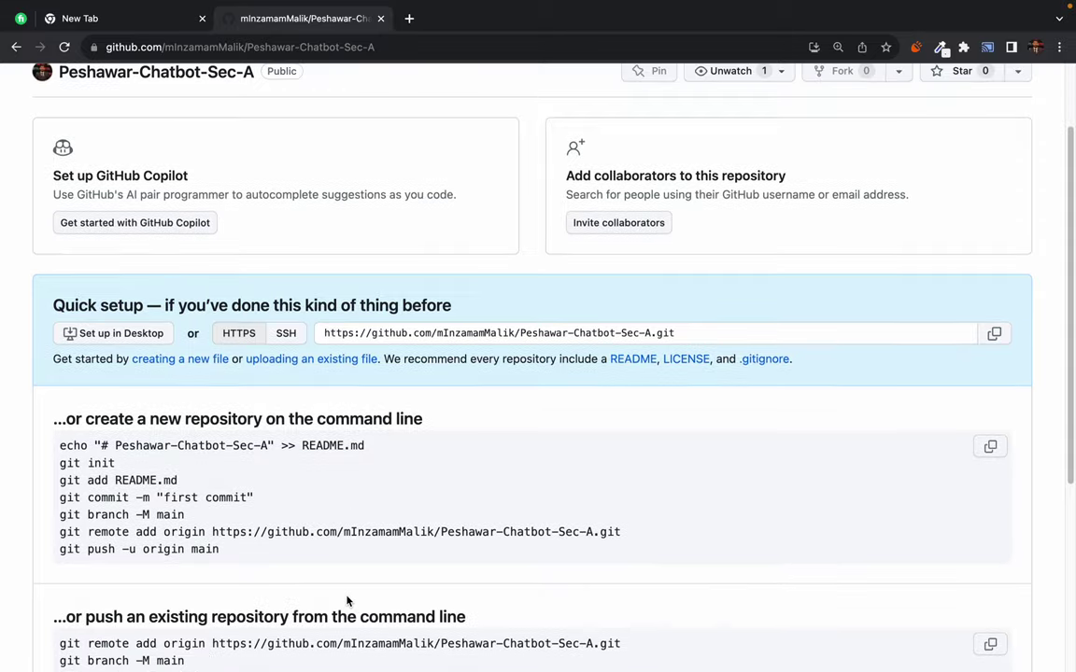
drag(85, 238, 449, 537)
click(449, 538)
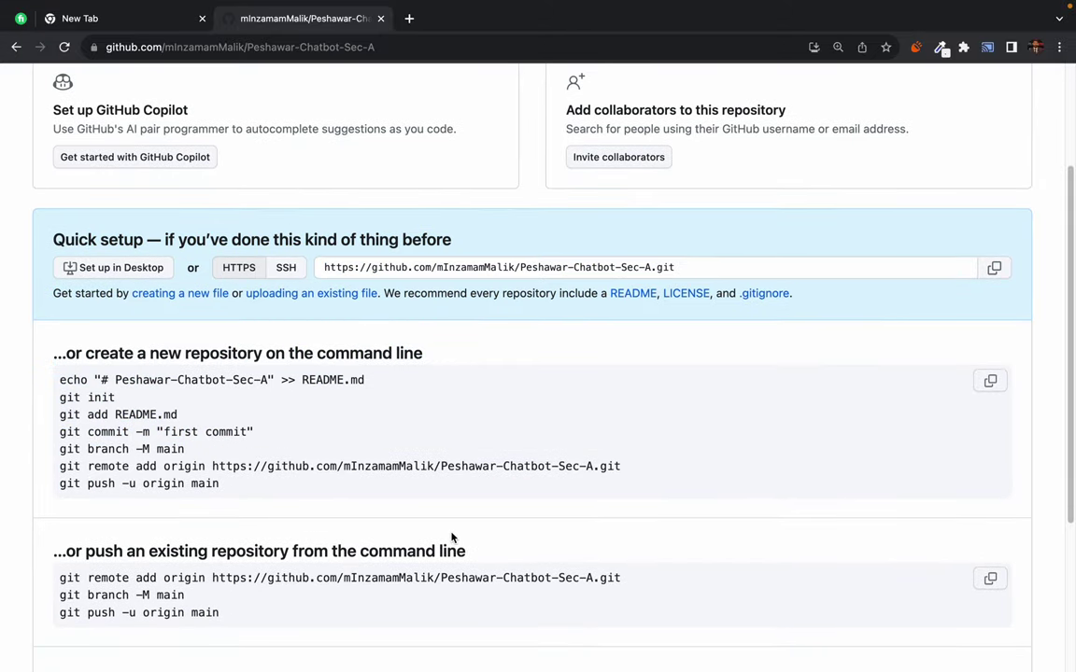
drag(53, 239, 596, 544)
click(596, 543)
scroll(784, 441, up, 2)
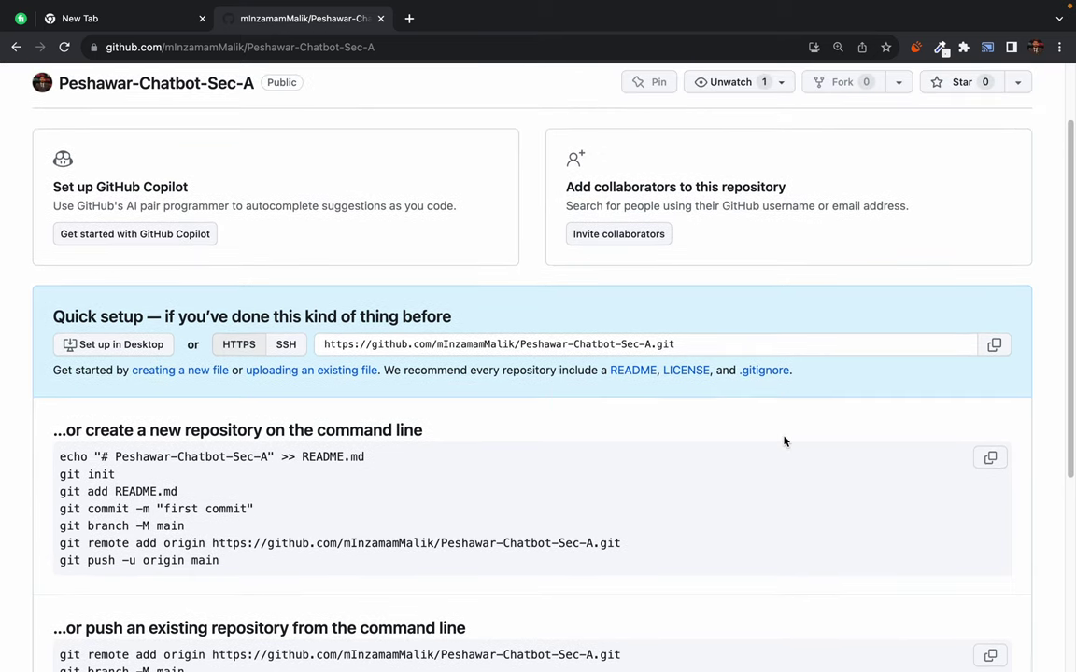
Compare the HTTPS and SSH forms of the repository address in the quick setup section, then leave HTTPS selected
drag(684, 346, 315, 319)
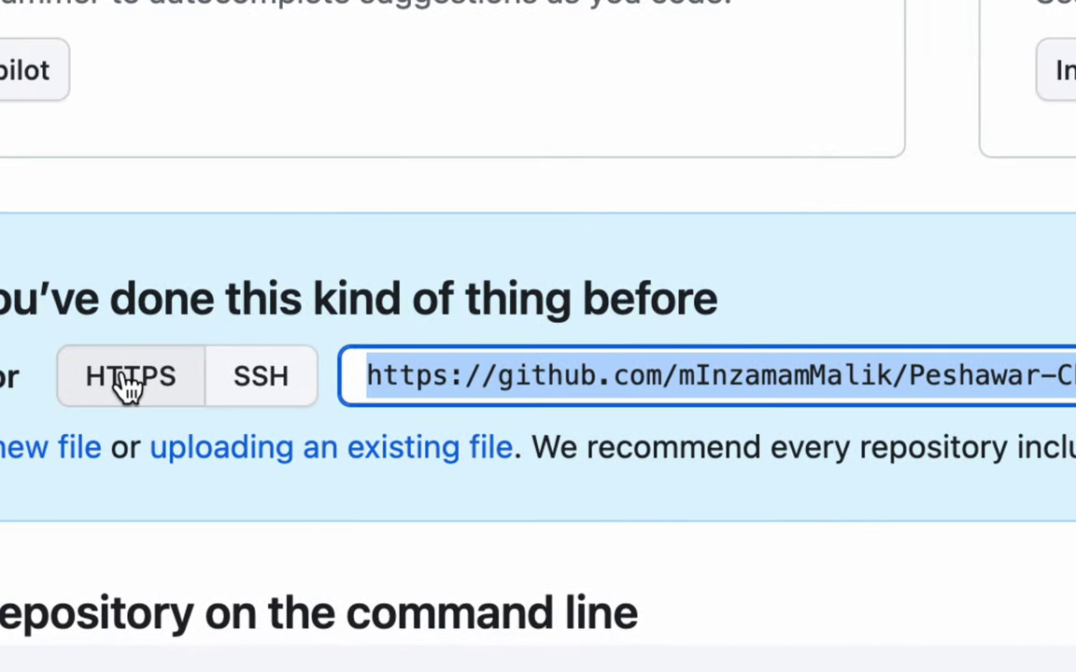
click(127, 385)
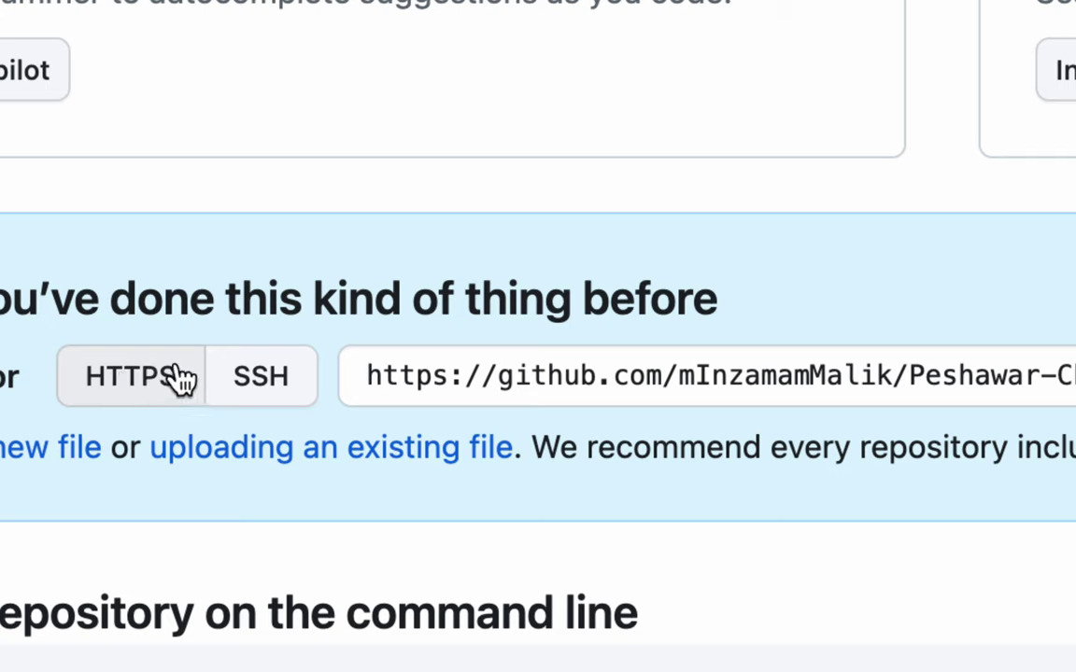
click(262, 376)
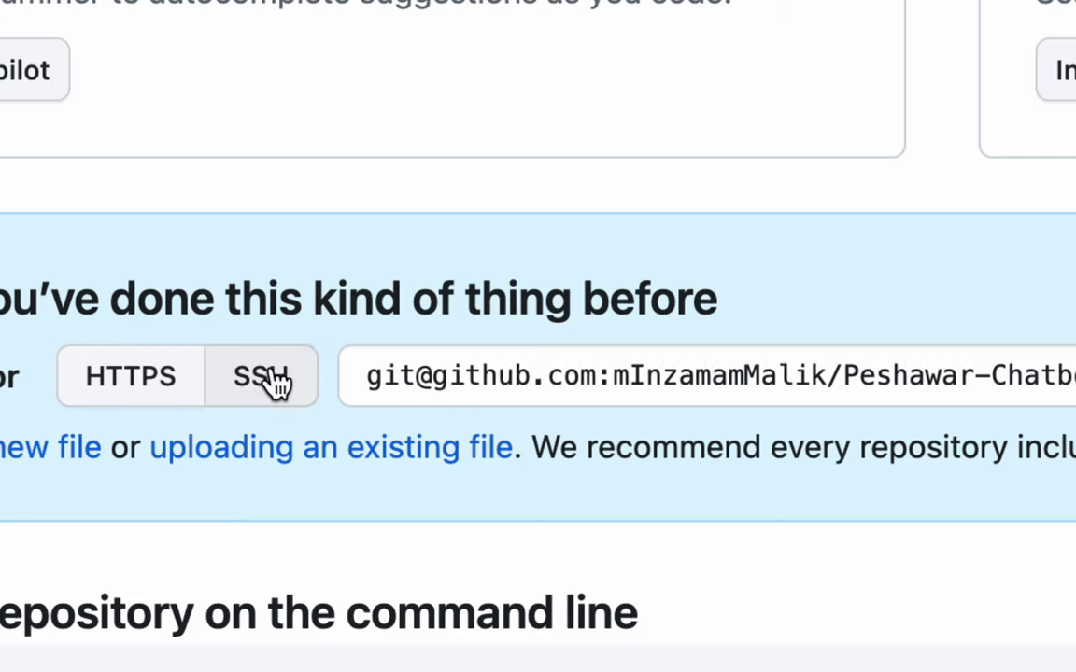
click(130, 384)
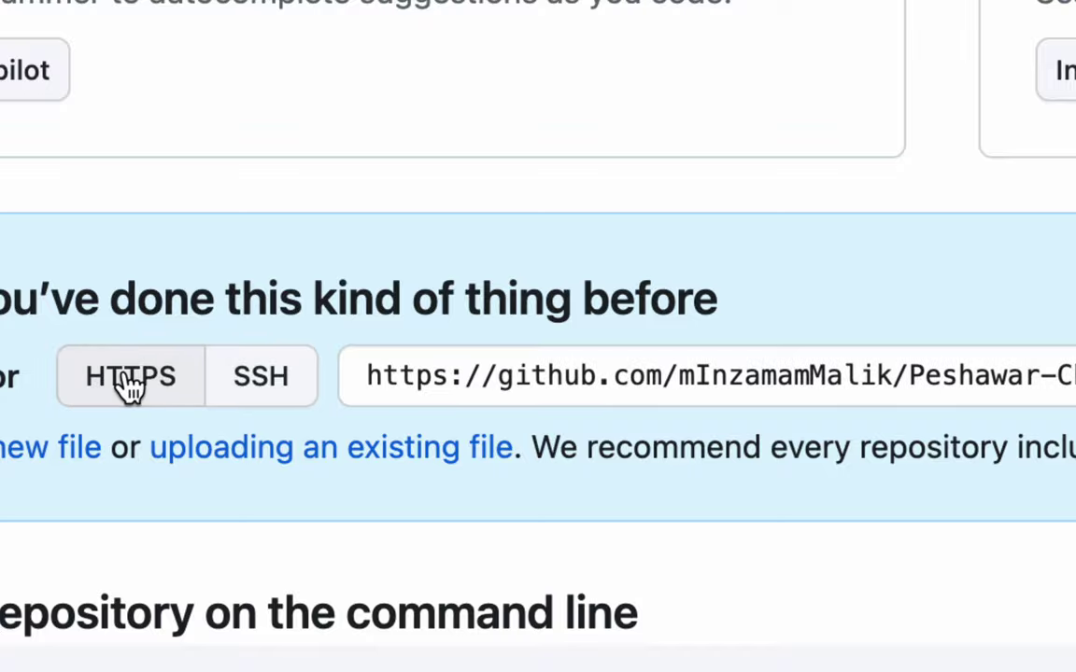
Copy the full HTTPS address of the Peshawar-Chatbot-Sec-A repository from the quick setup section
click(425, 375)
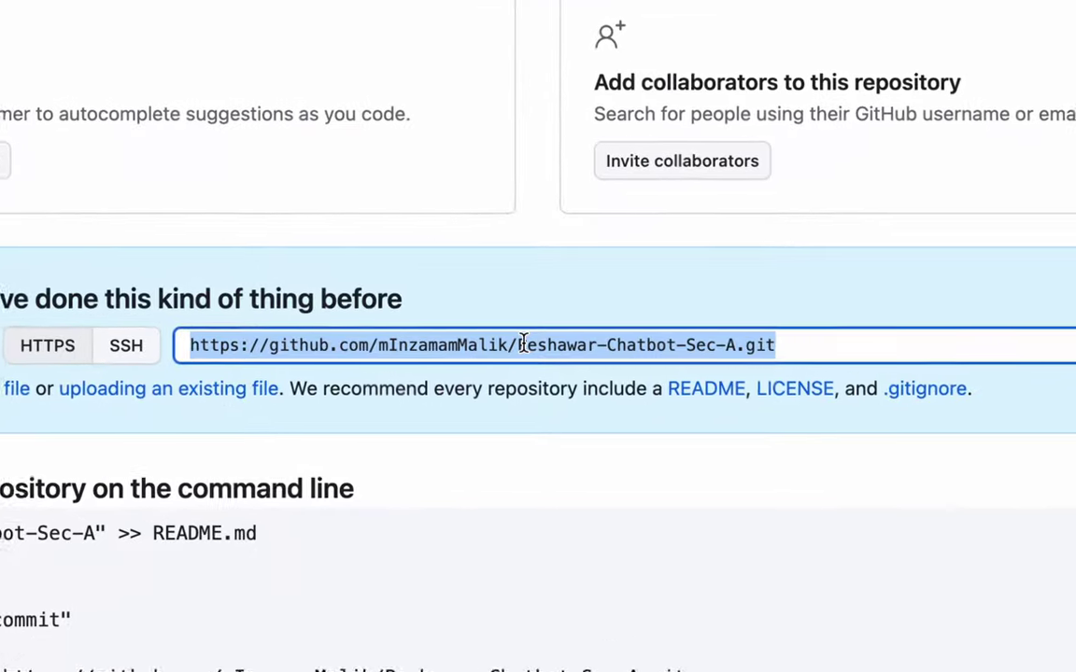
right_click(511, 348)
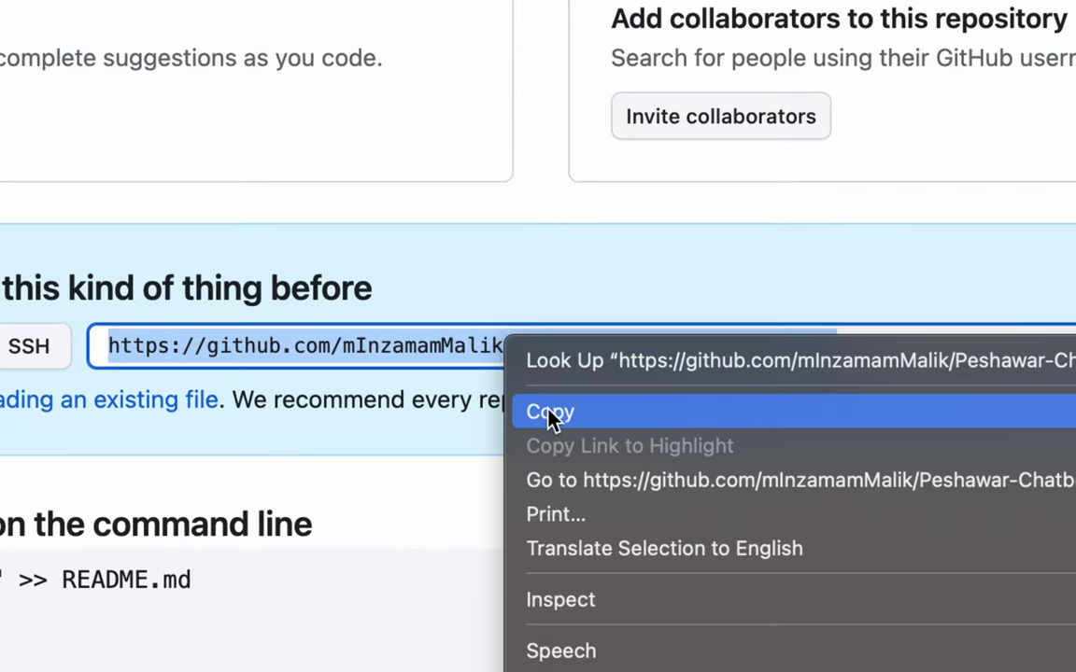
click(551, 418)
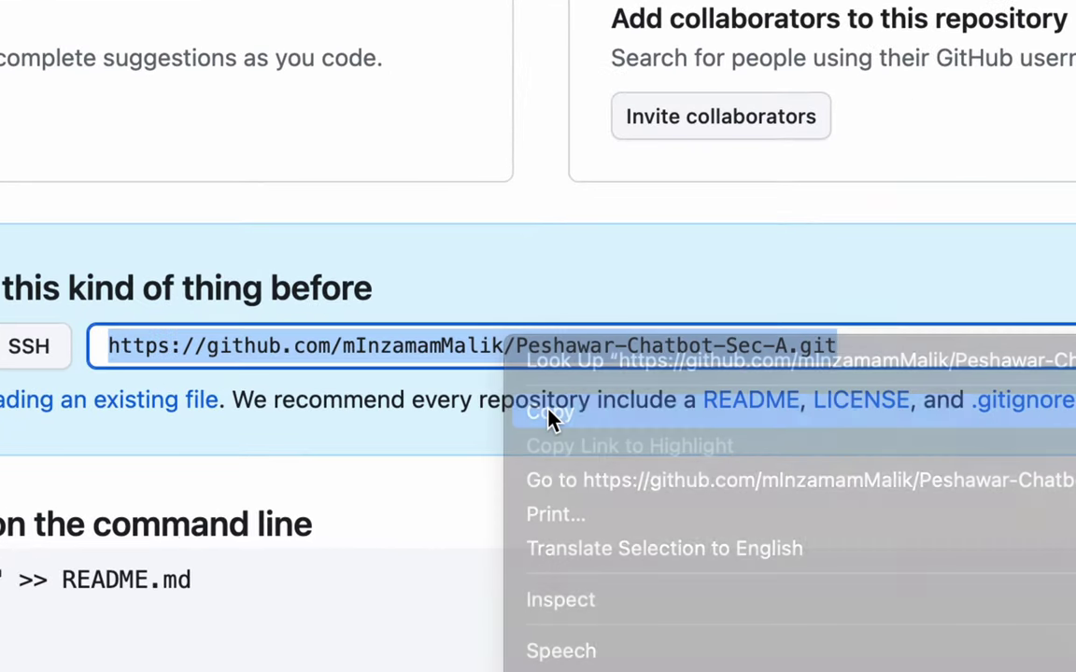
right_click(502, 349)
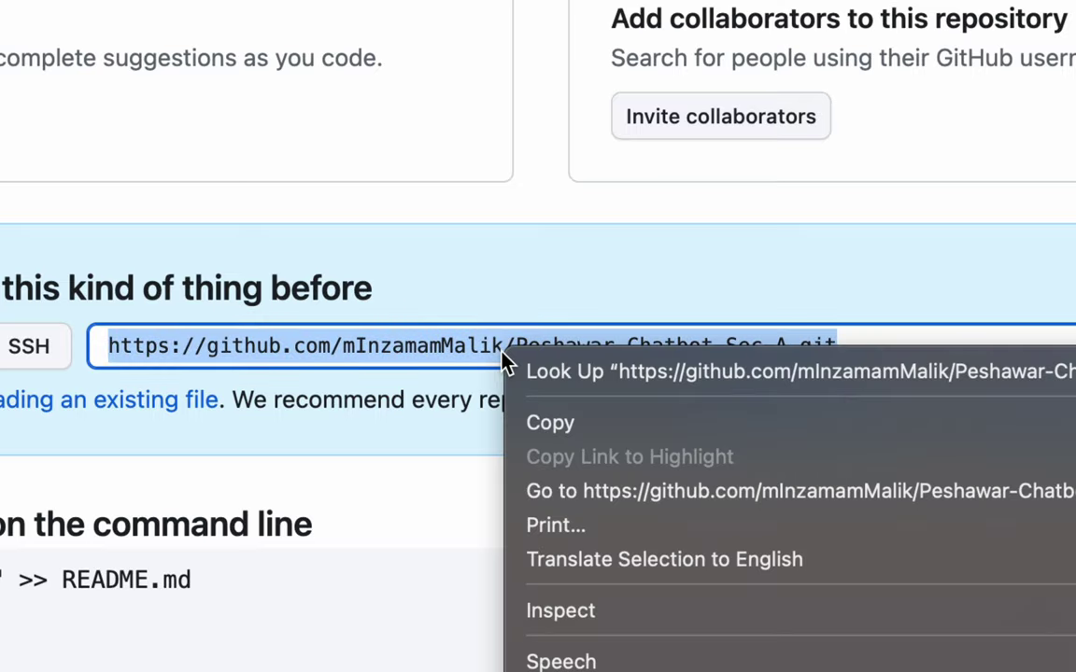
click(537, 420)
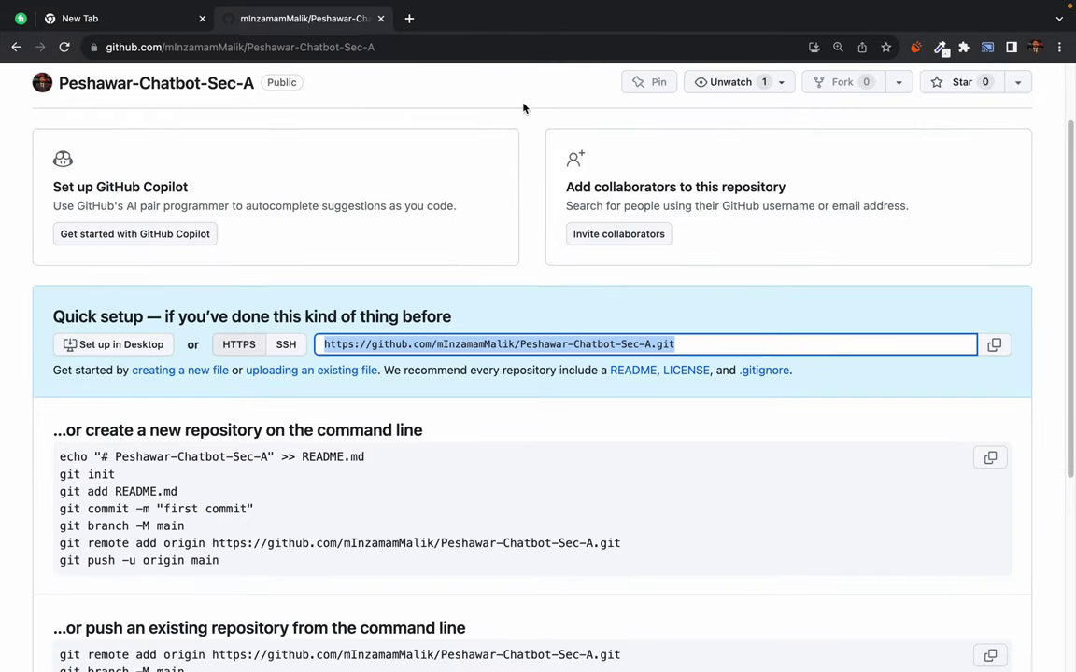
drag(524, 108, 689, 449)
click(687, 451)
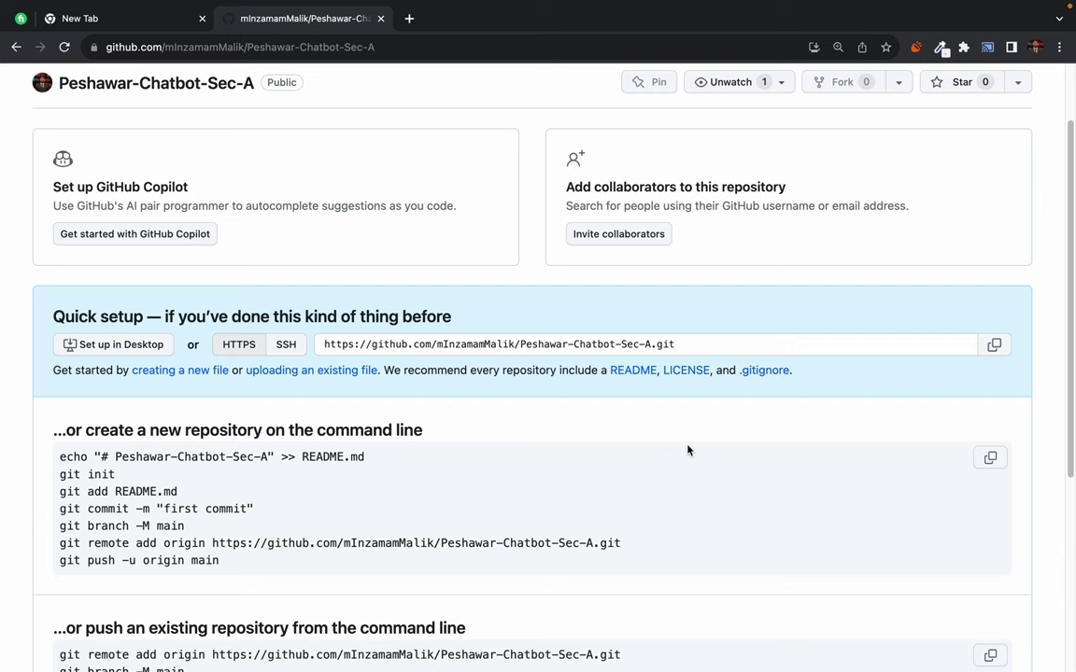
scroll(630, 440, up, 2)
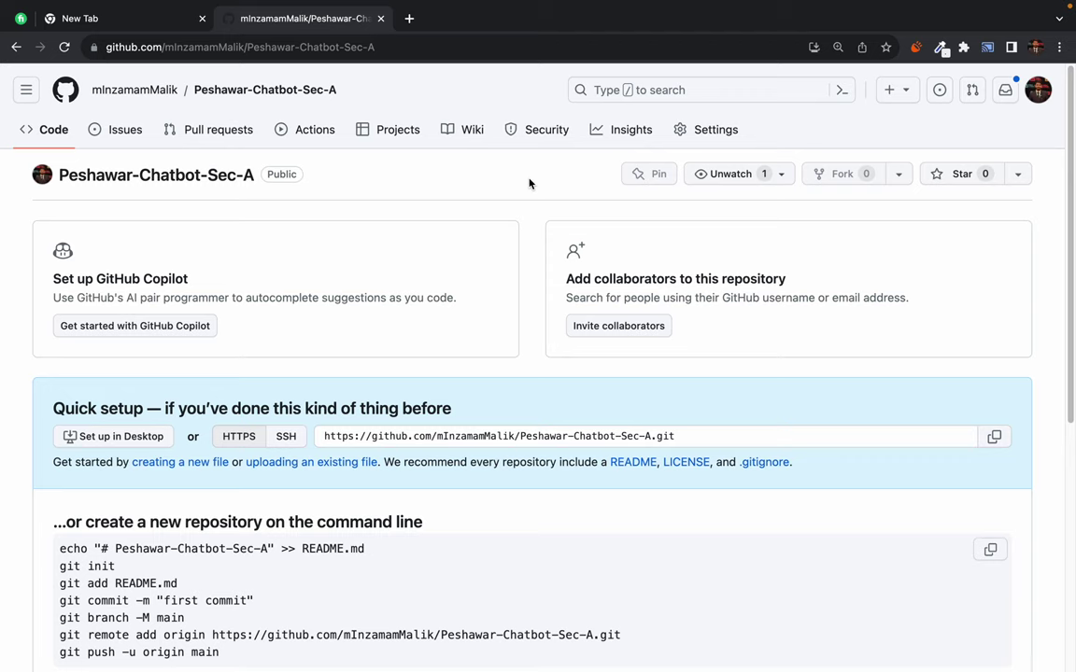
drag(358, 176, 592, 427)
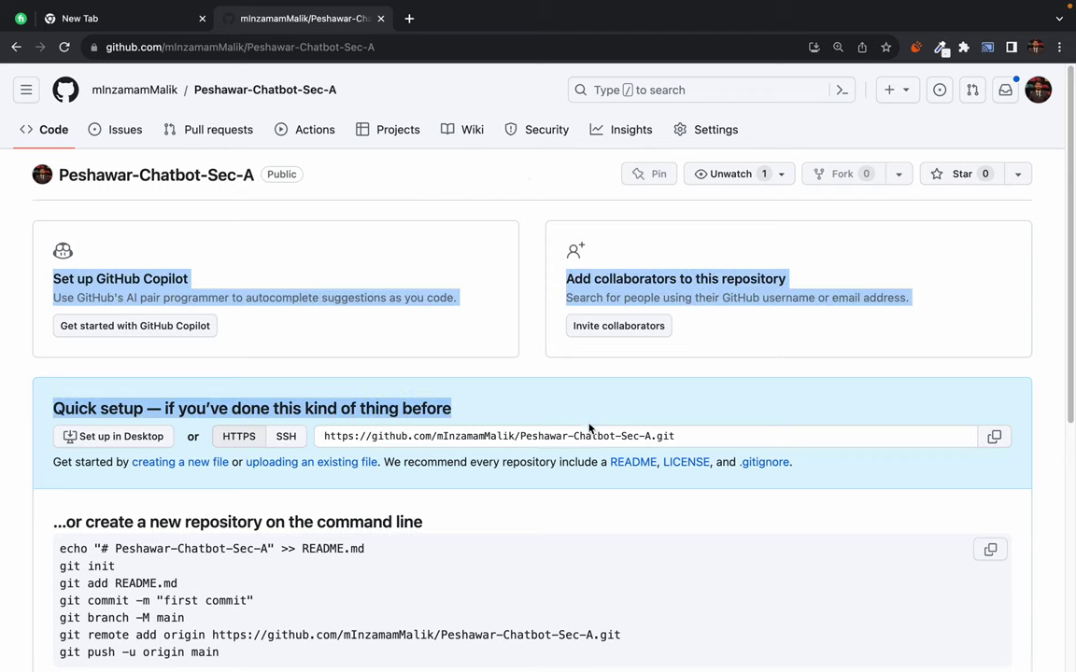
Review the HTTPS address of the Peshawar-Chatbot-Sec-A repository in the quick setup section
click(524, 258)
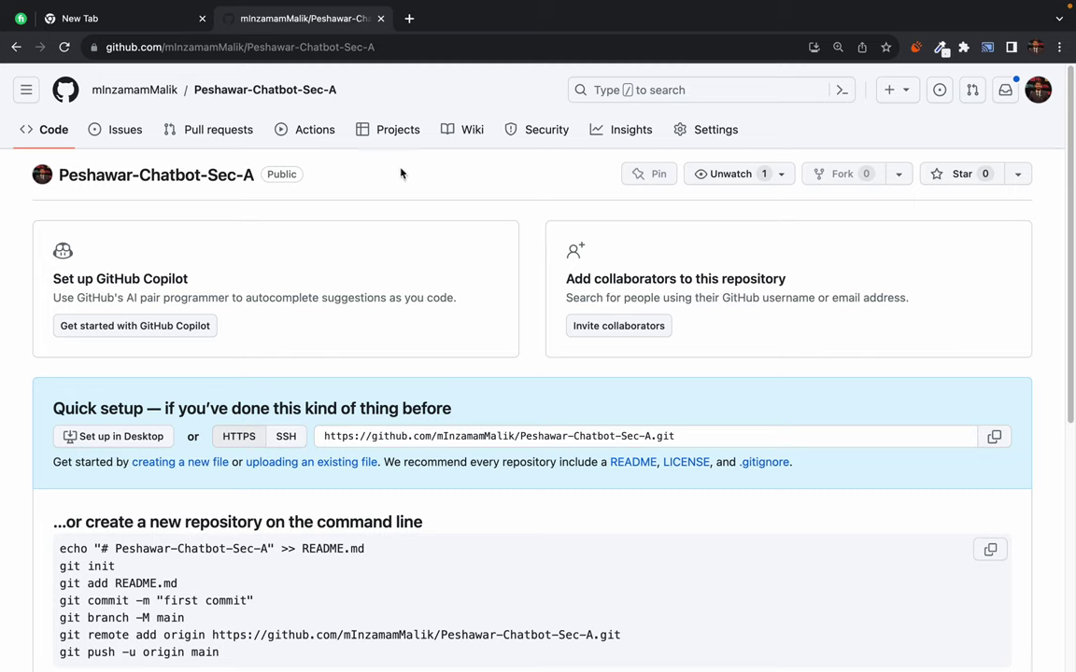
drag(468, 219, 619, 378)
click(630, 389)
scroll(534, 285, down, 1)
click(520, 395)
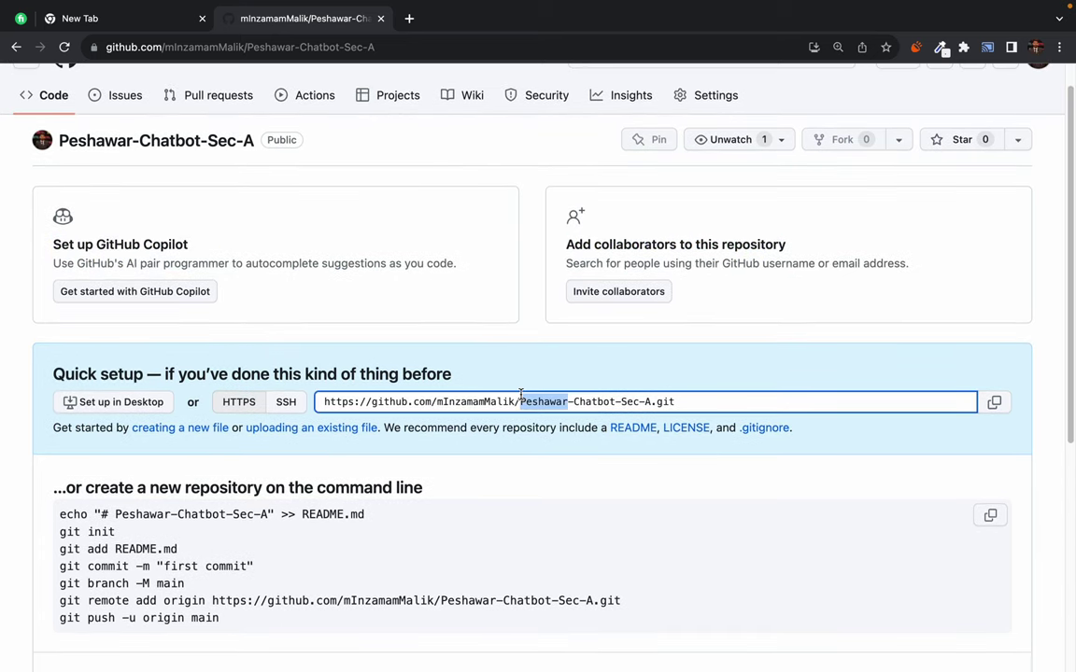
click(524, 398)
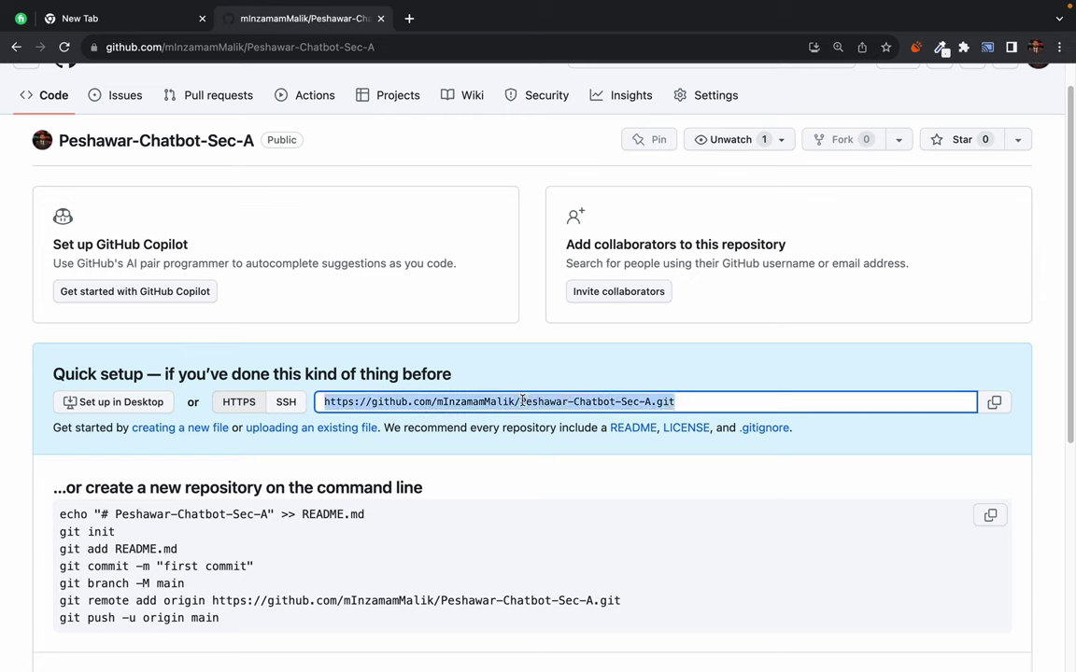
click(528, 400)
click(490, 216)
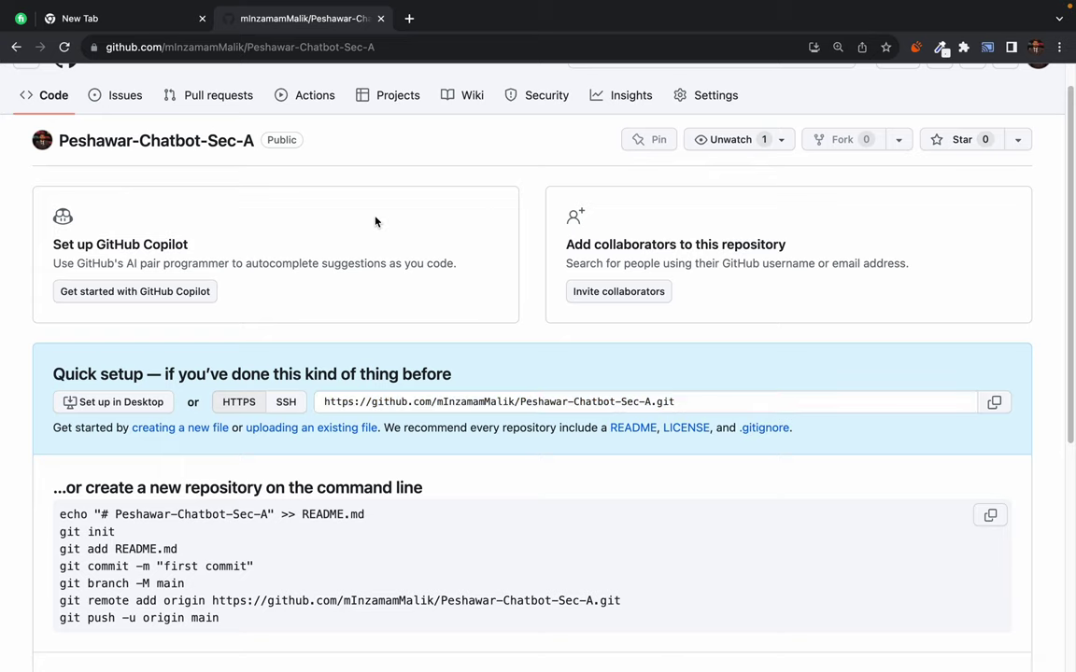
Switch to the desktop, open a Terminal window and close it again
key(ctrl+Left)
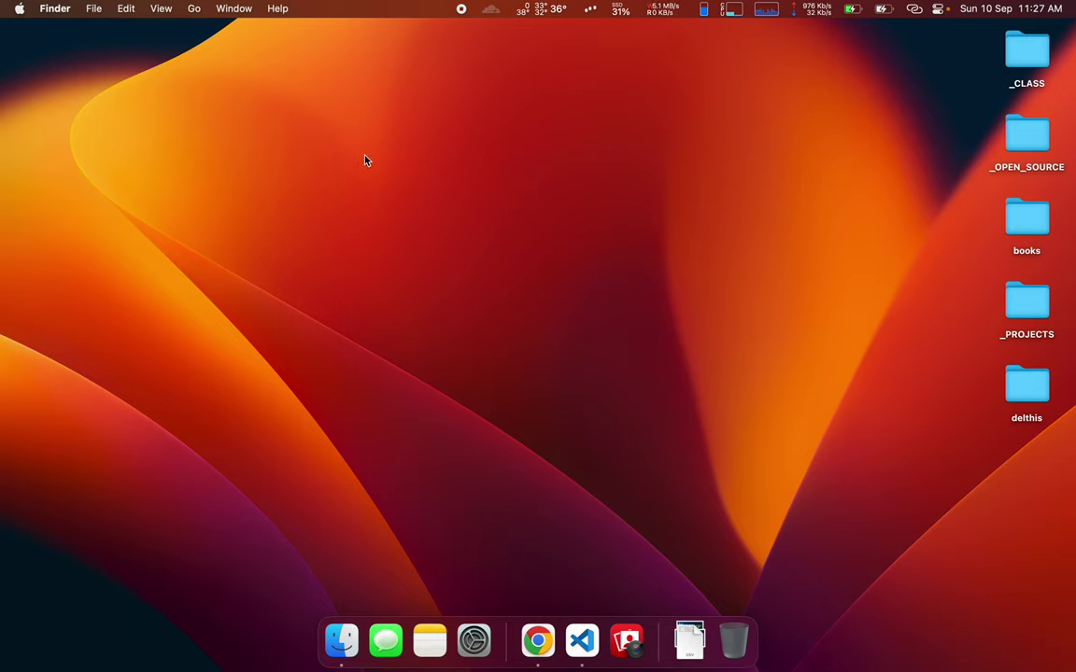
key(super+space)
text(ter)
key(Return)
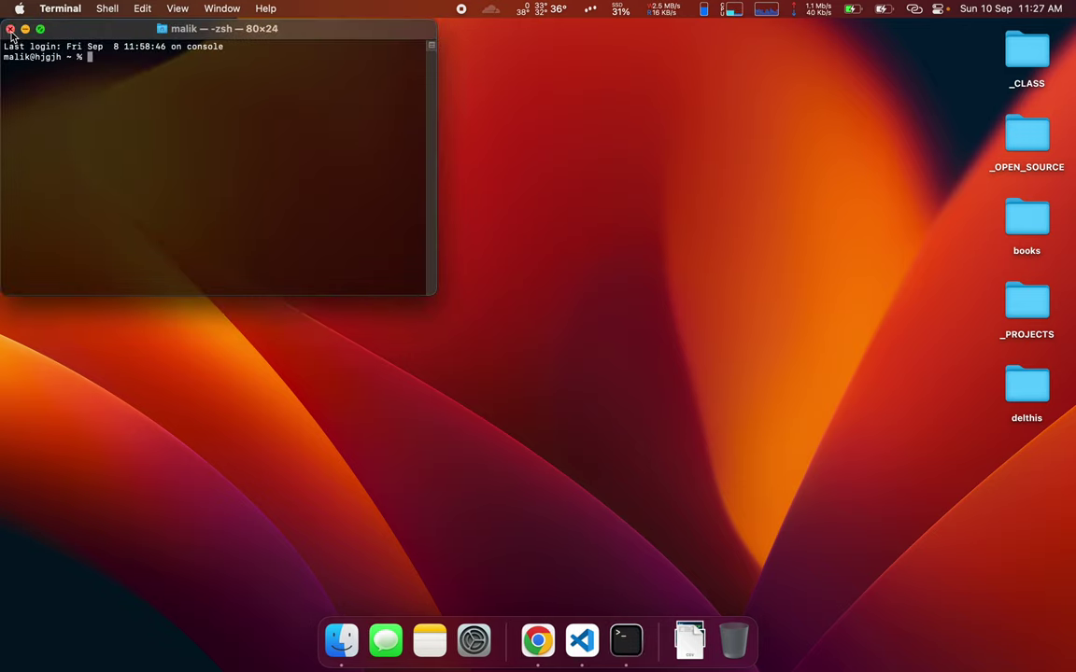
click(10, 29)
click(262, 175)
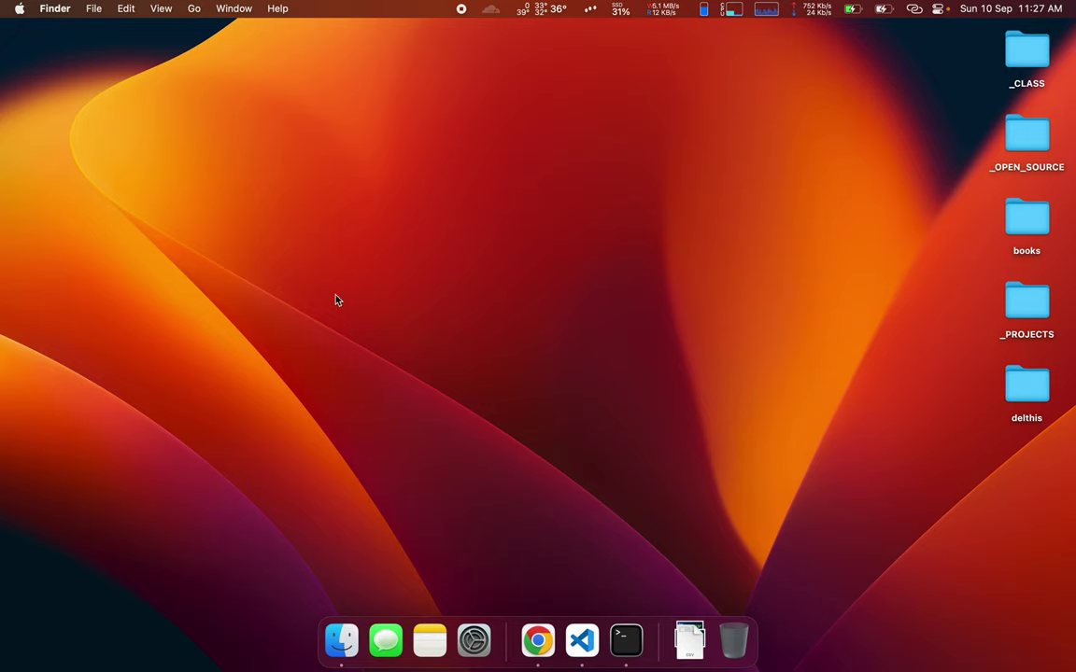
Open Terminal to examine the current directory shown in the prompt, and close the window
key(super+space)
text(ter)
key(Return)
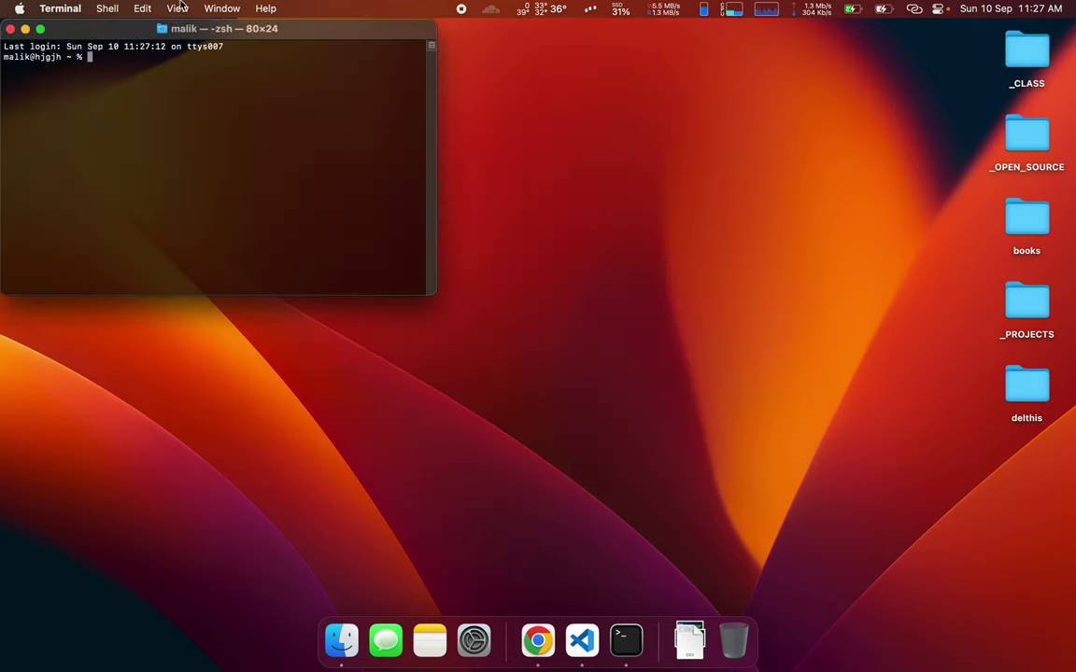
drag(79, 28, 288, 86)
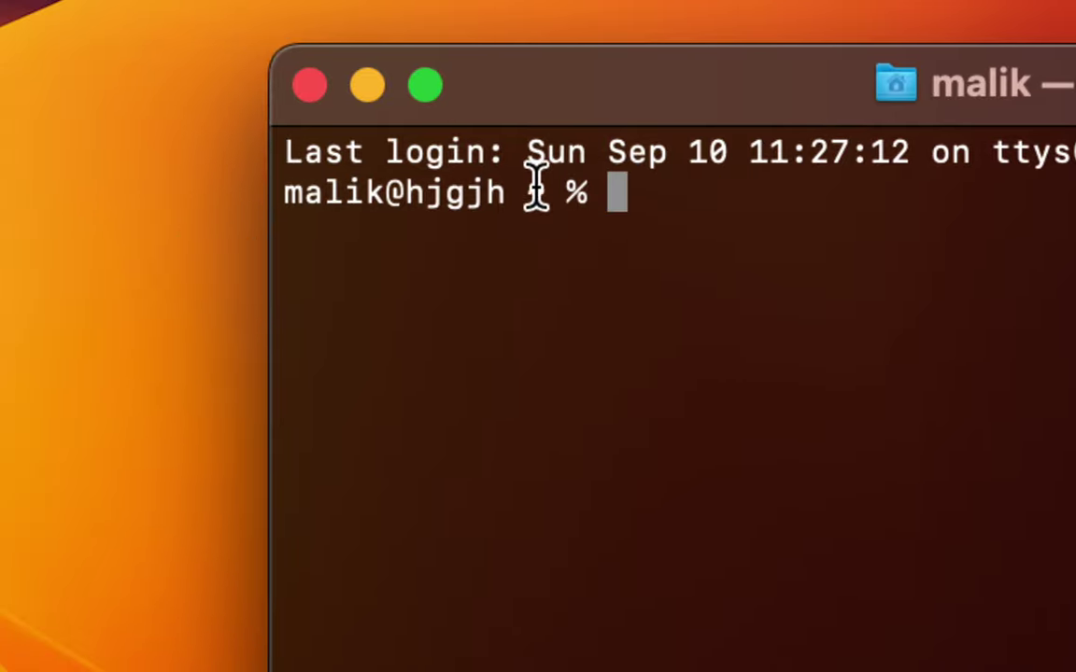
drag(531, 192, 629, 192)
click(629, 192)
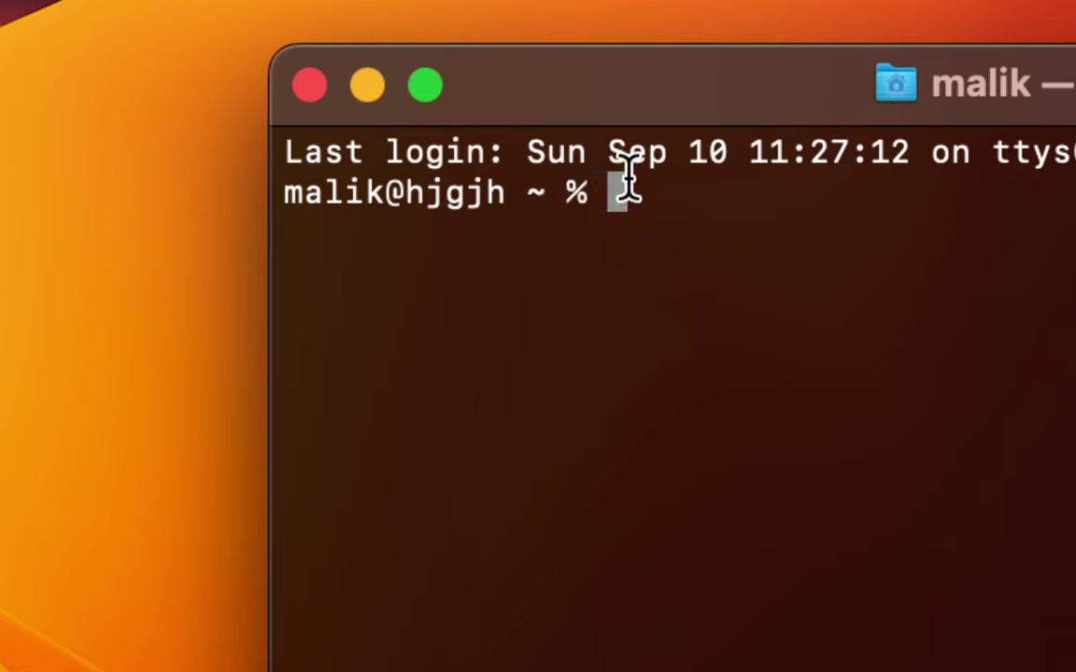
click(310, 86)
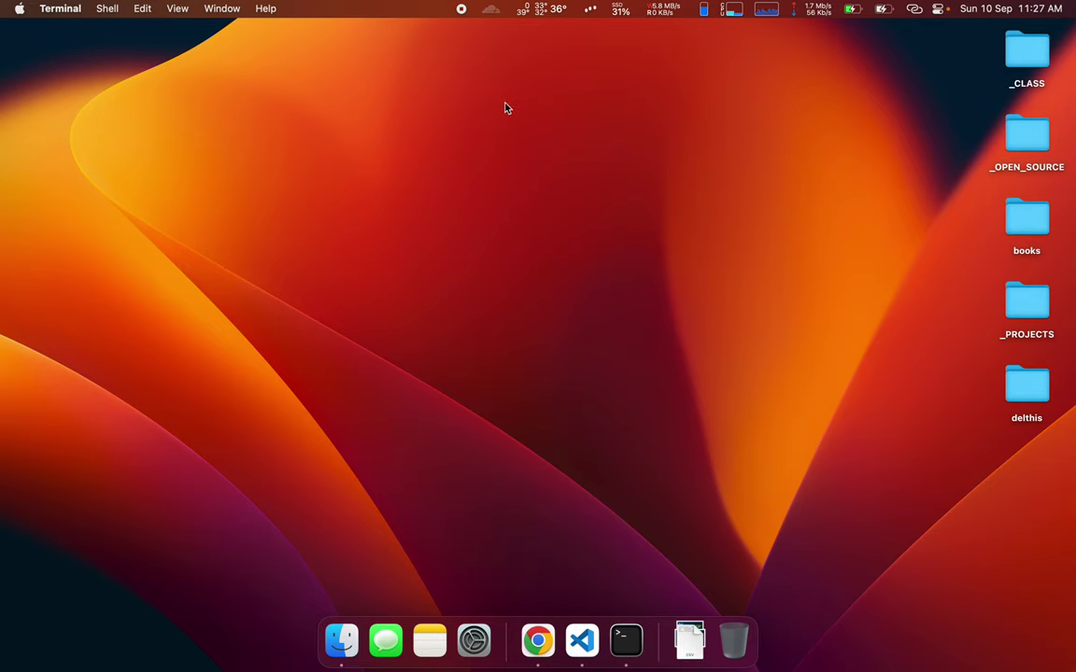
View the contents of the Desktop folder in Finder and close the window
click(342, 635)
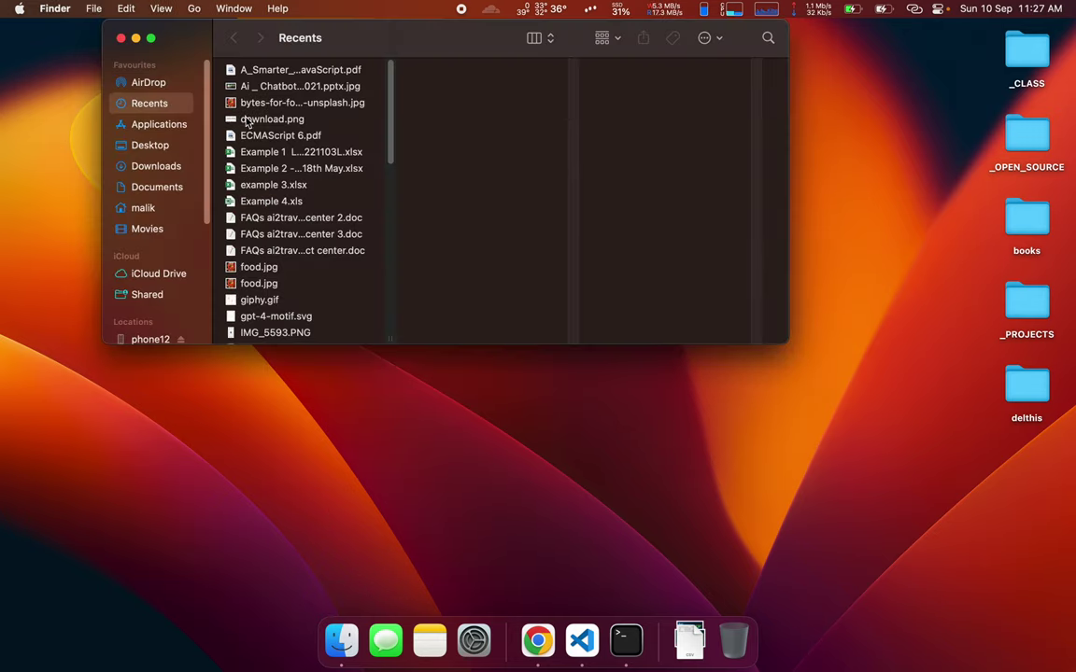
click(142, 144)
drag(197, 40, 244, 128)
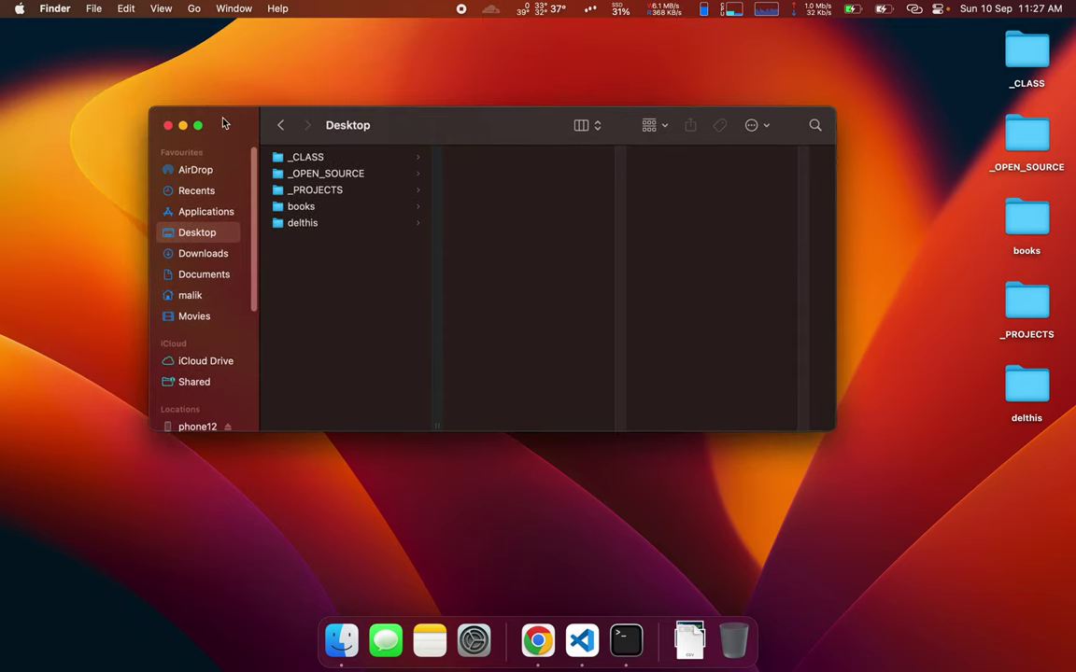
click(168, 125)
Open a new Terminal window
key(super+space)
text(ter)
key(Return)
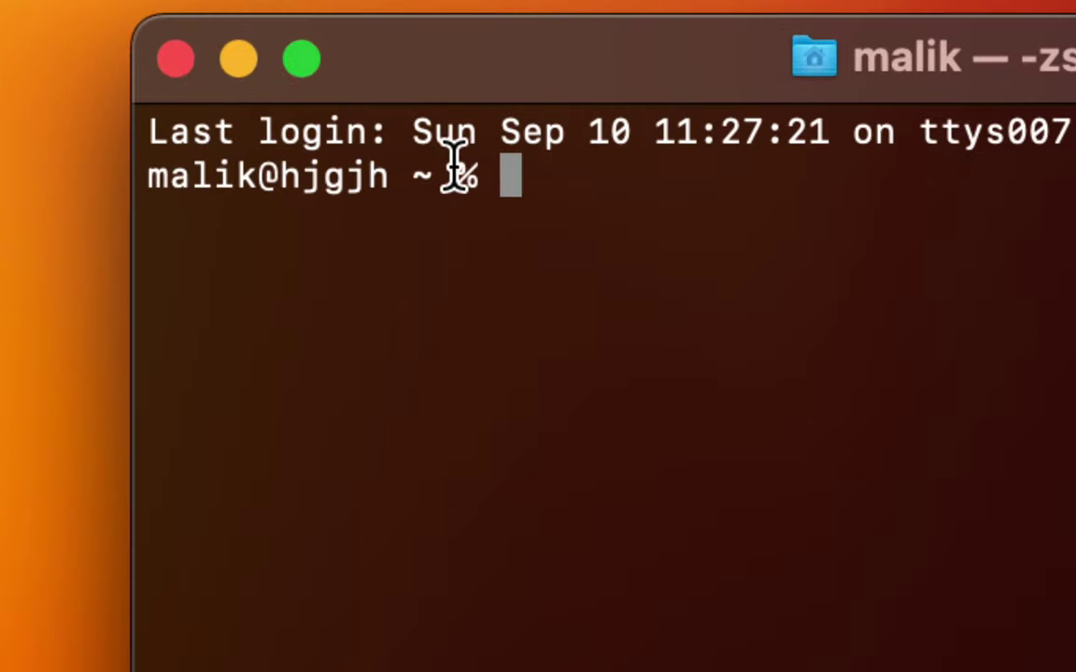
text(cd De)
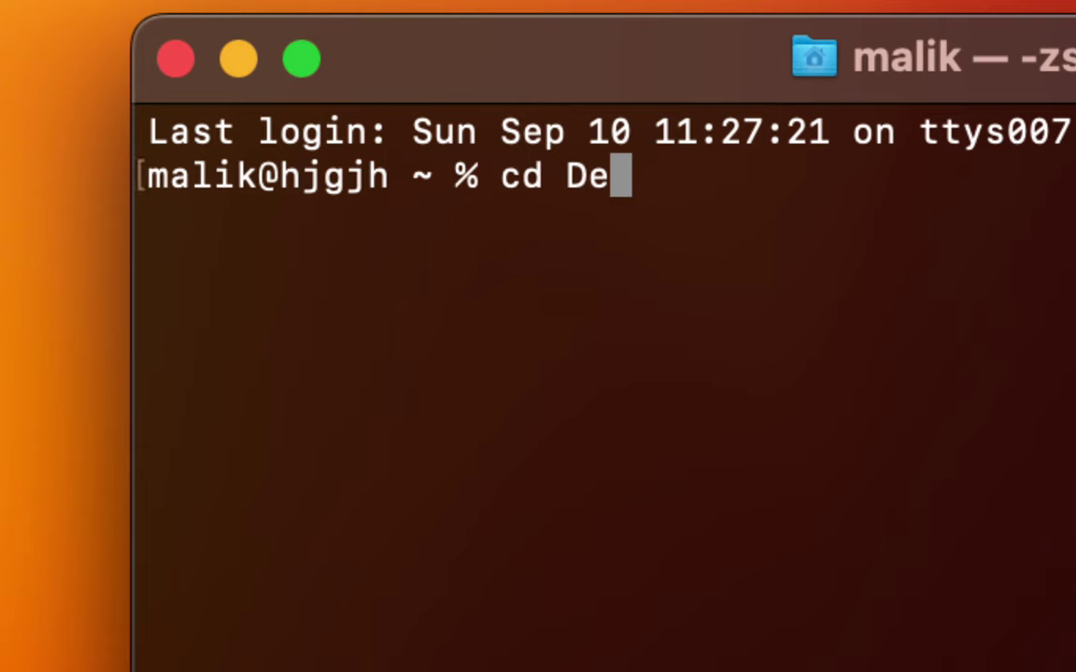
key(Tab)
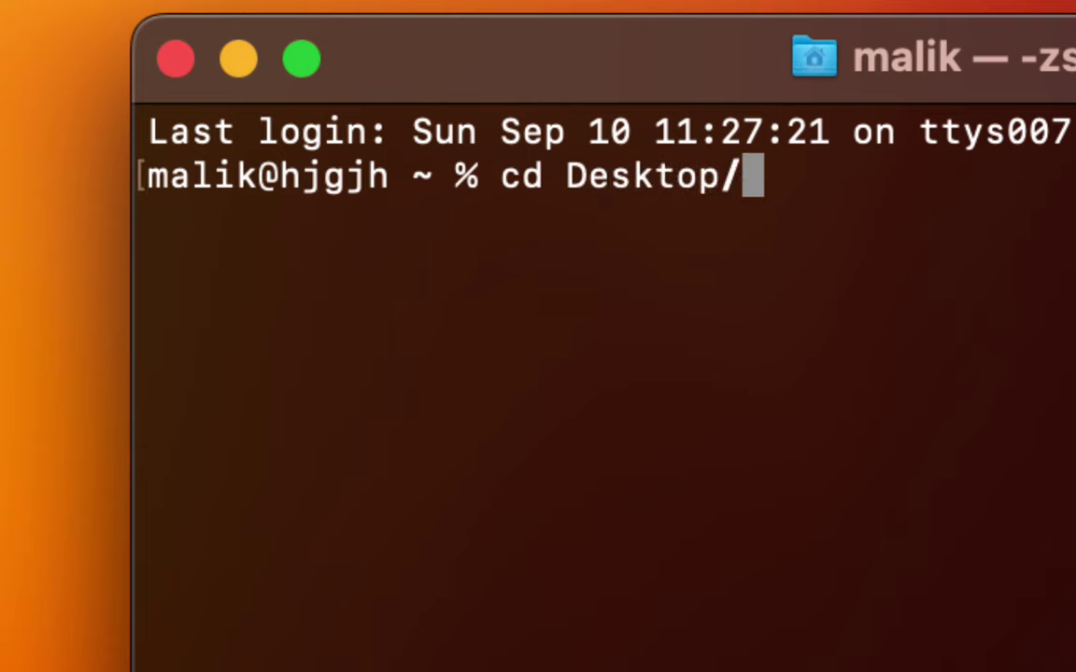
key(BackSpace)
key(BackSpace)
key(BackSpace)
key(BackSpace)
key(BackSpace)
key(BackSpace)
key(BackSpace)
key(BackSpace)
key(BackSpace)
key(BackSpace)
key(BackSpace)
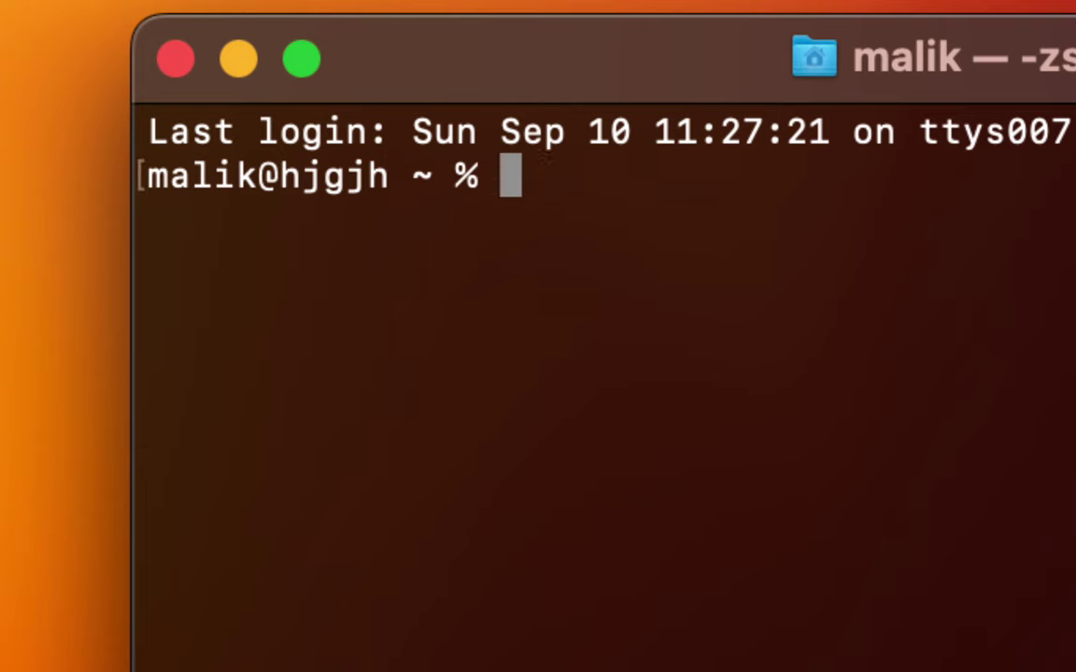
List the home directory folders starting with D and change the working directory to Desktop with cd
text(cd)
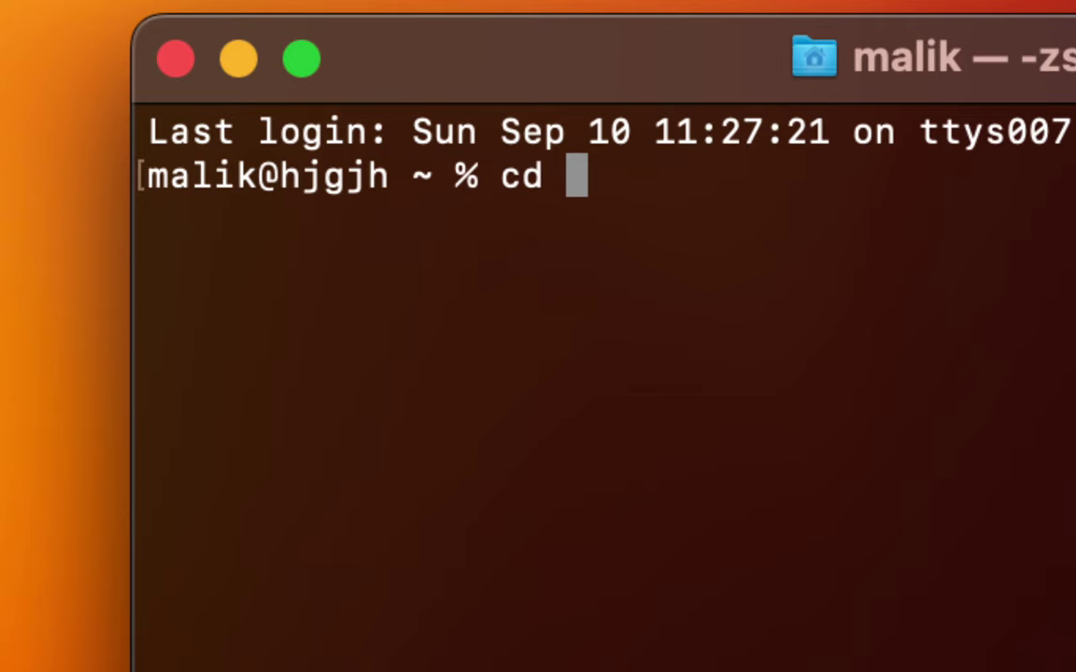
text( D)
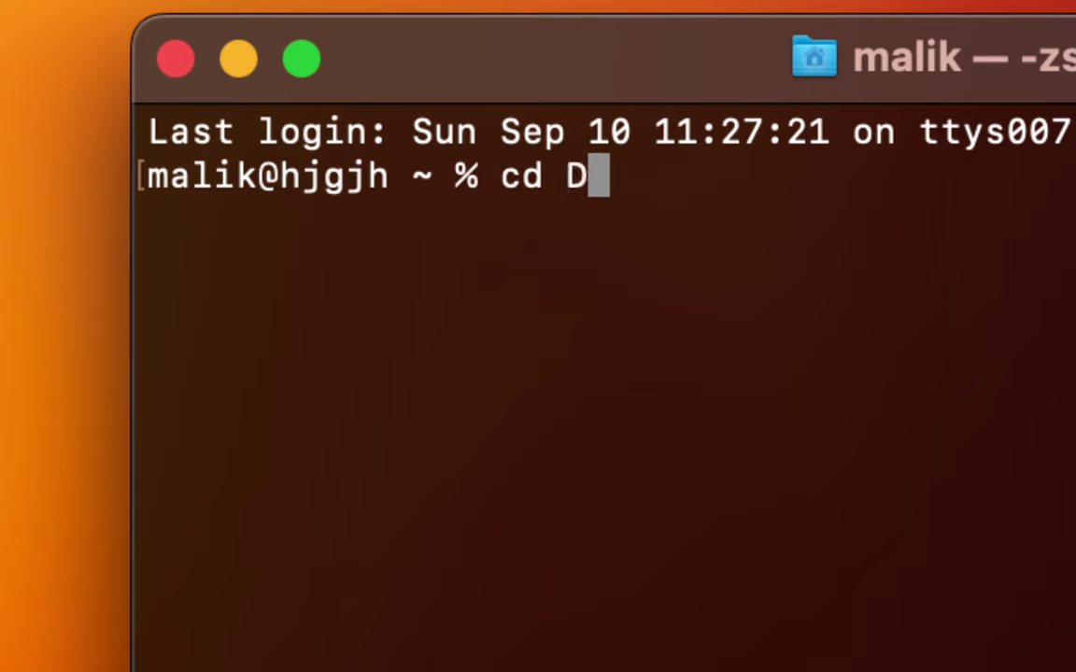
key(Tab)
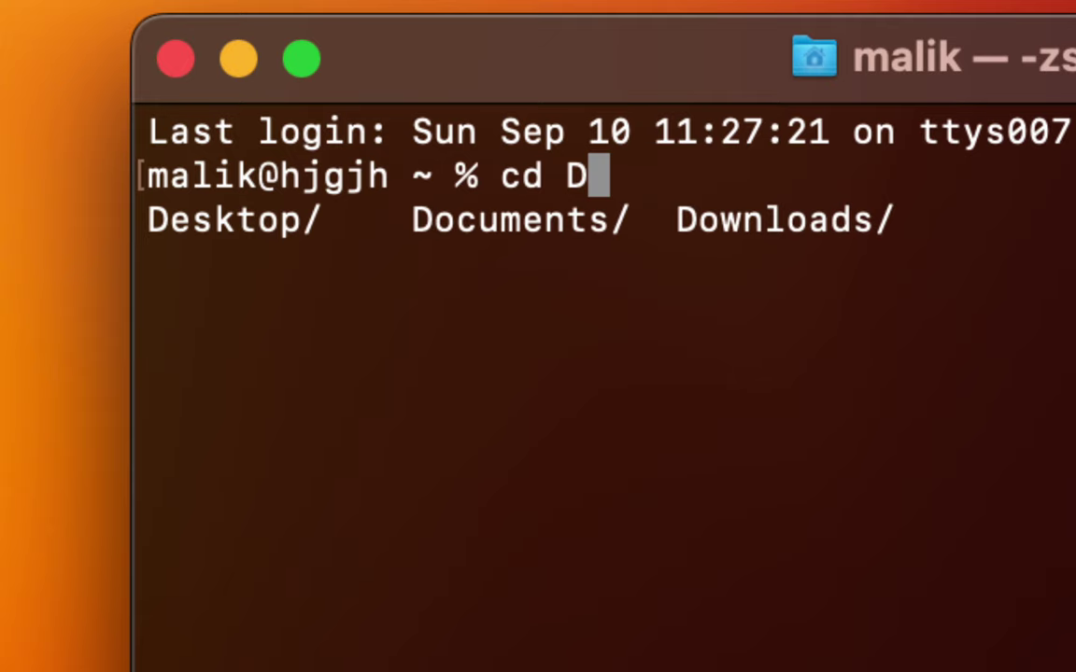
text(e)
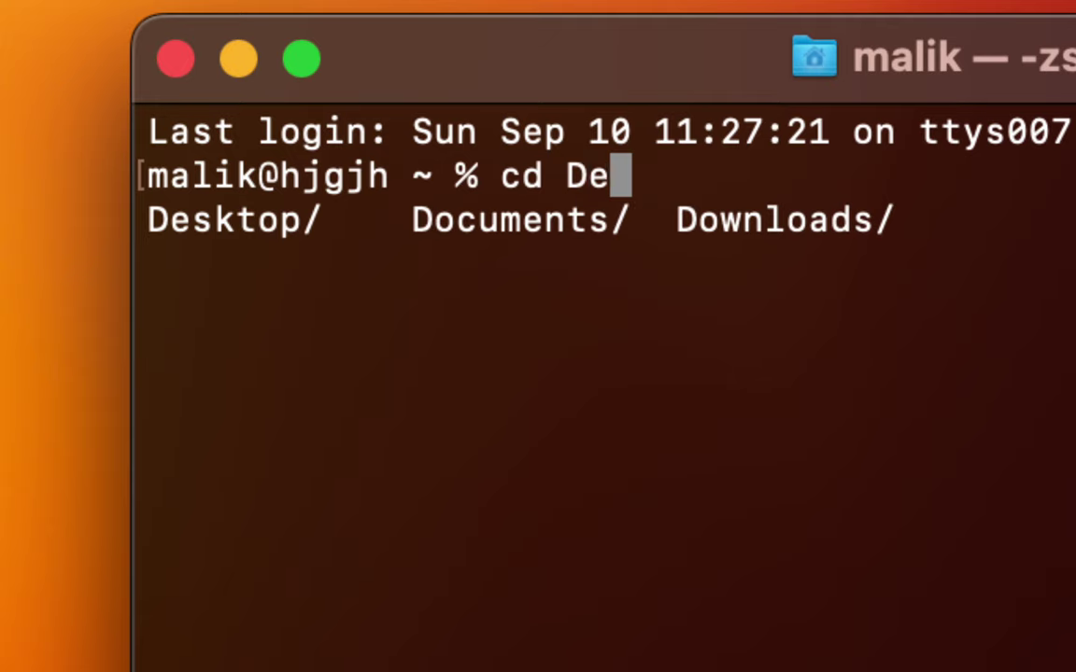
key(Tab)
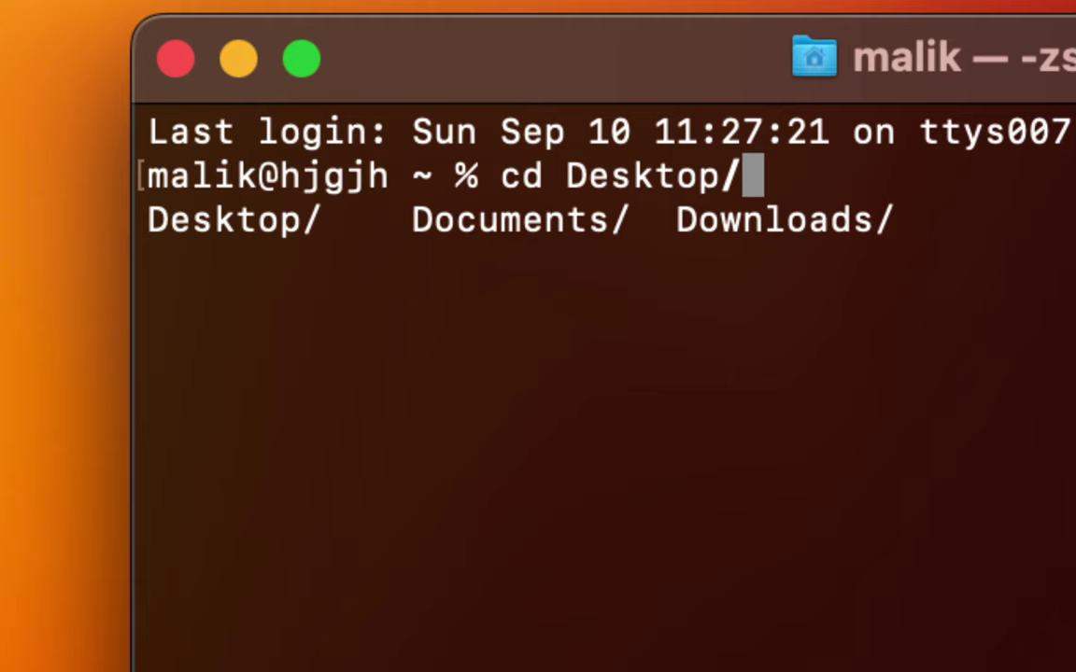
key(Return)
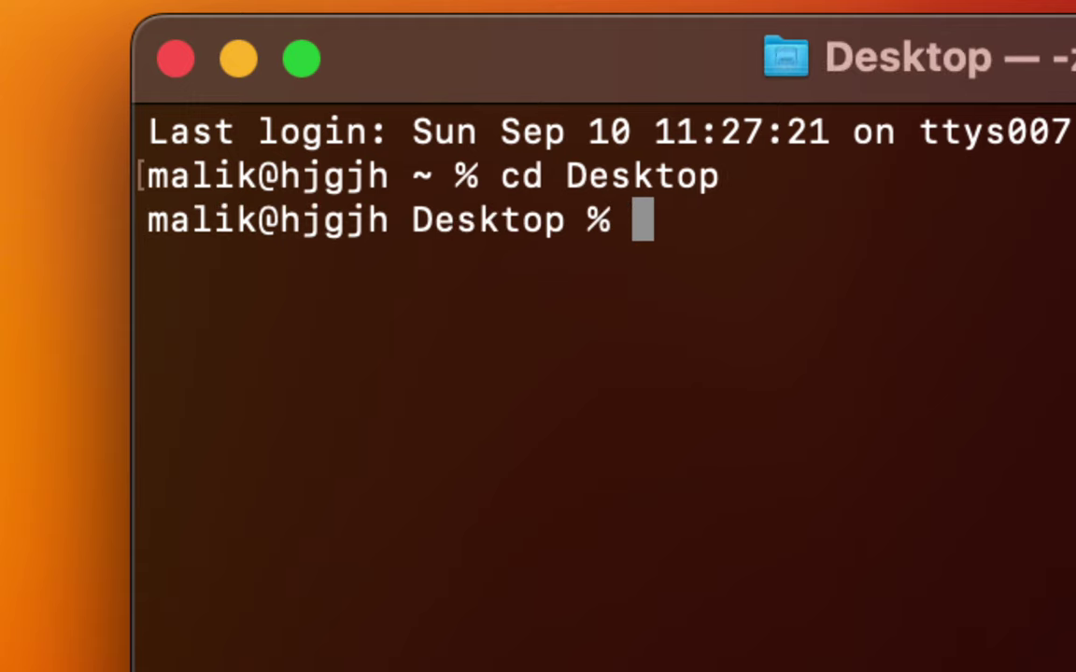
drag(405, 220, 651, 226)
click(652, 227)
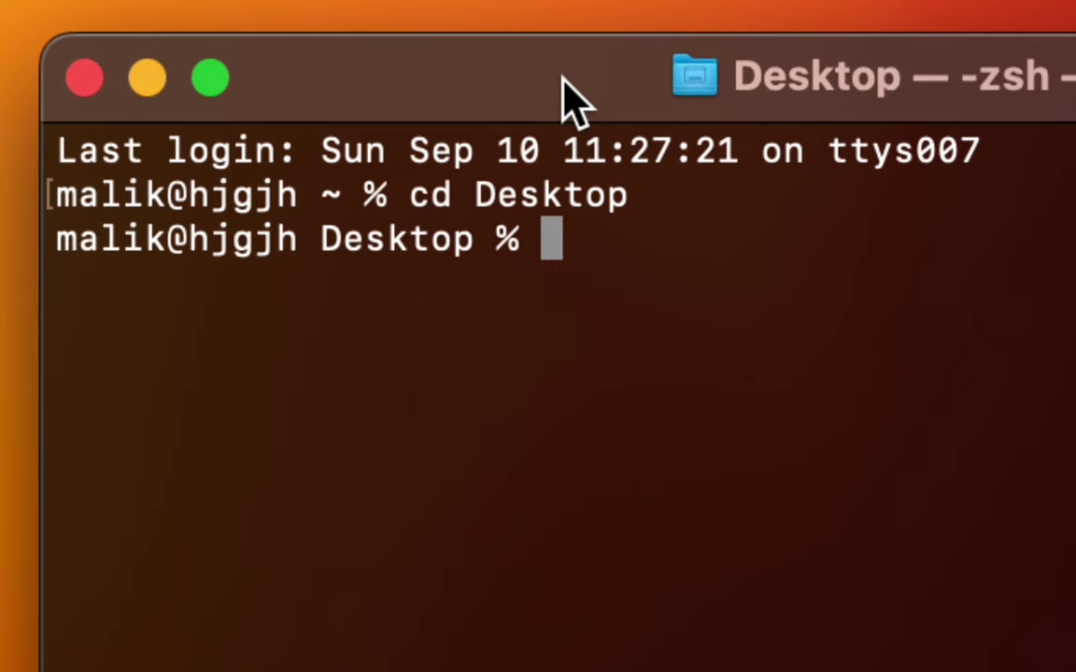
Clone the Peshawar-Chatbot-Sec-A repository into the Desktop folder with git clone and the copied HTTPS address
text(git )
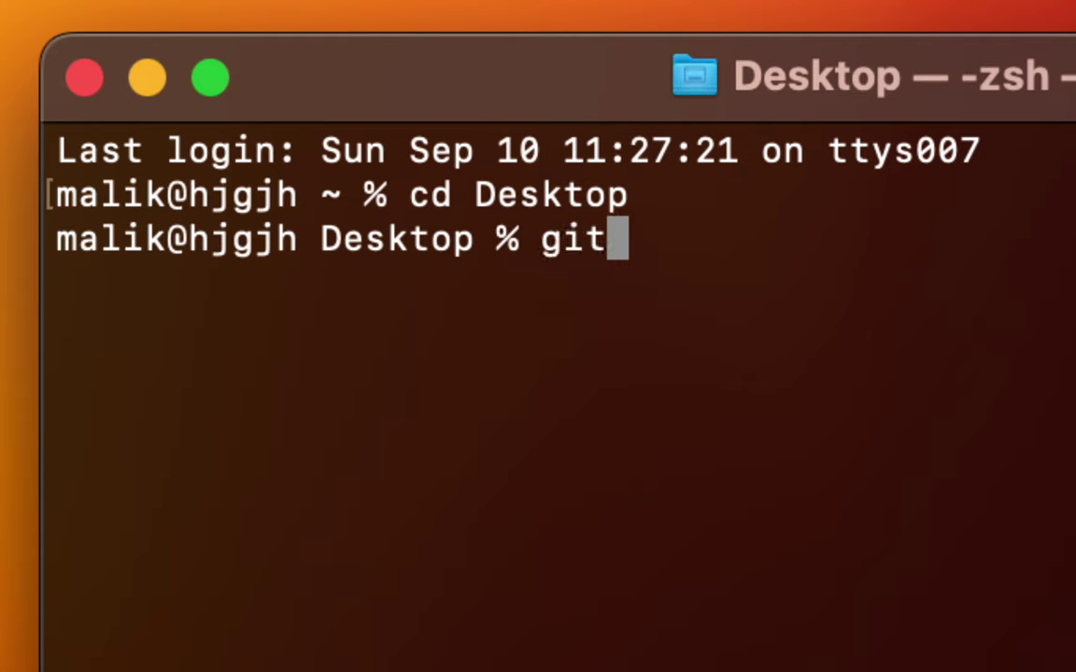
text(clone)
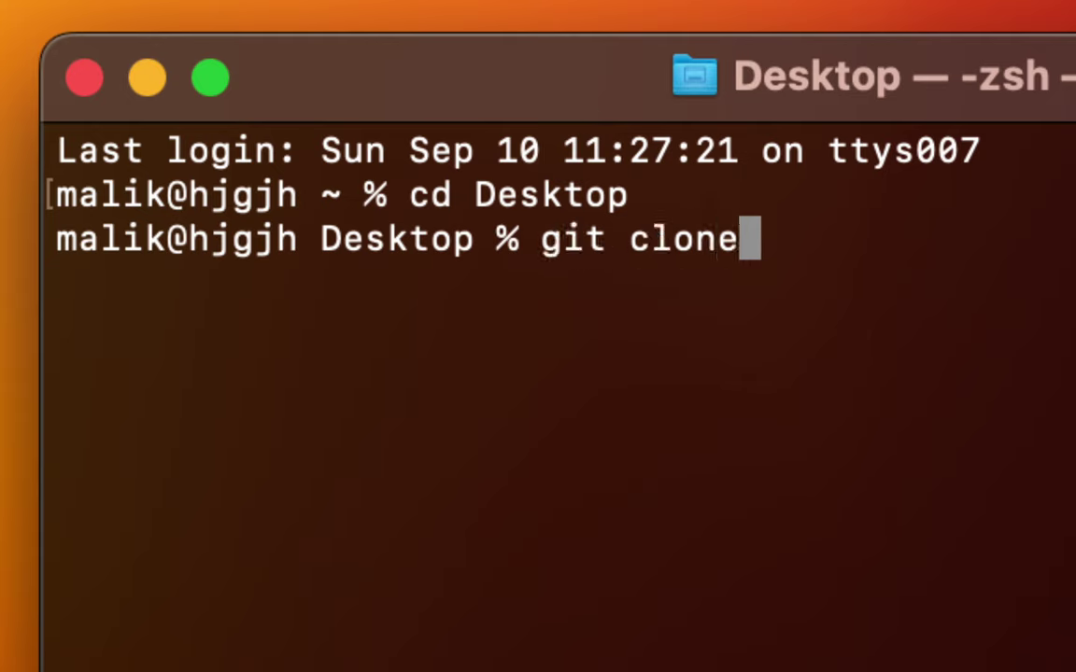
right_click(786, 235)
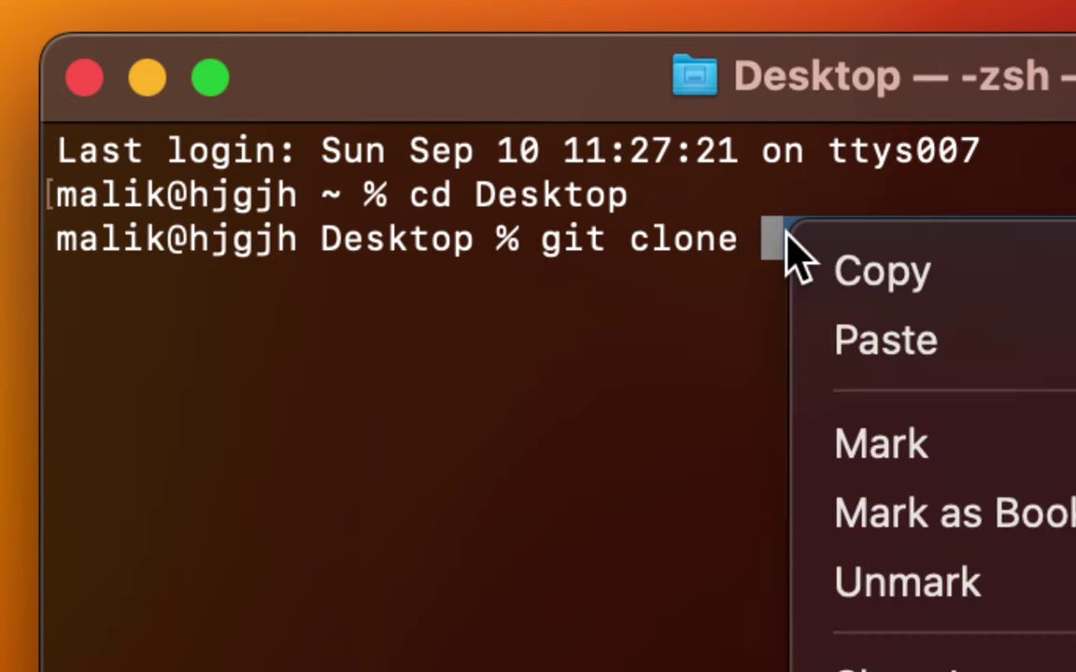
click(837, 317)
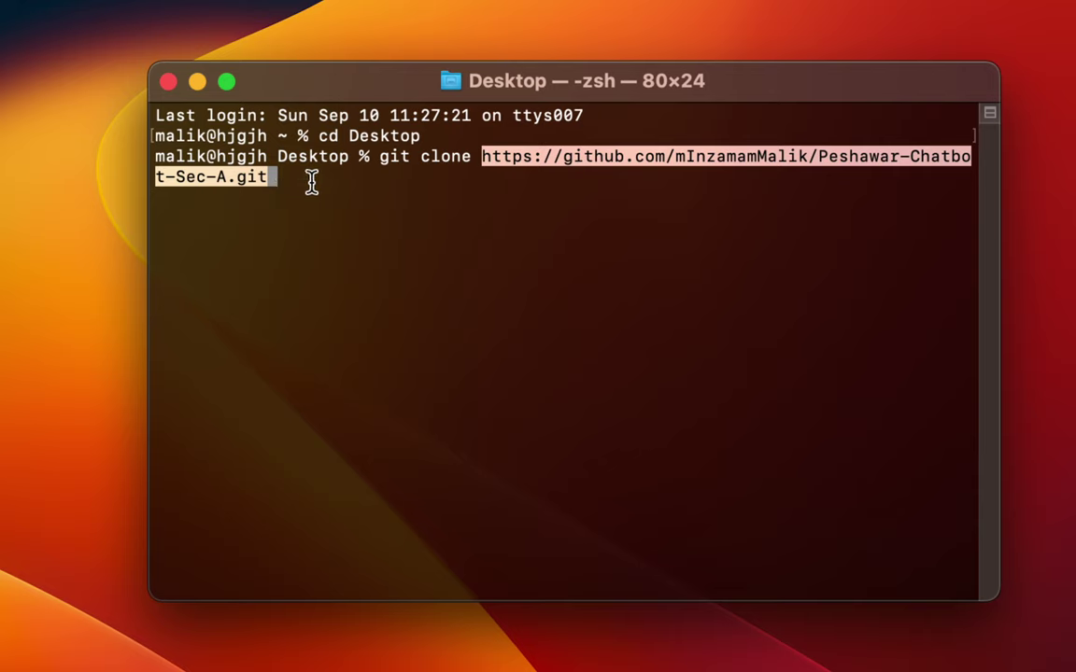
click(322, 181)
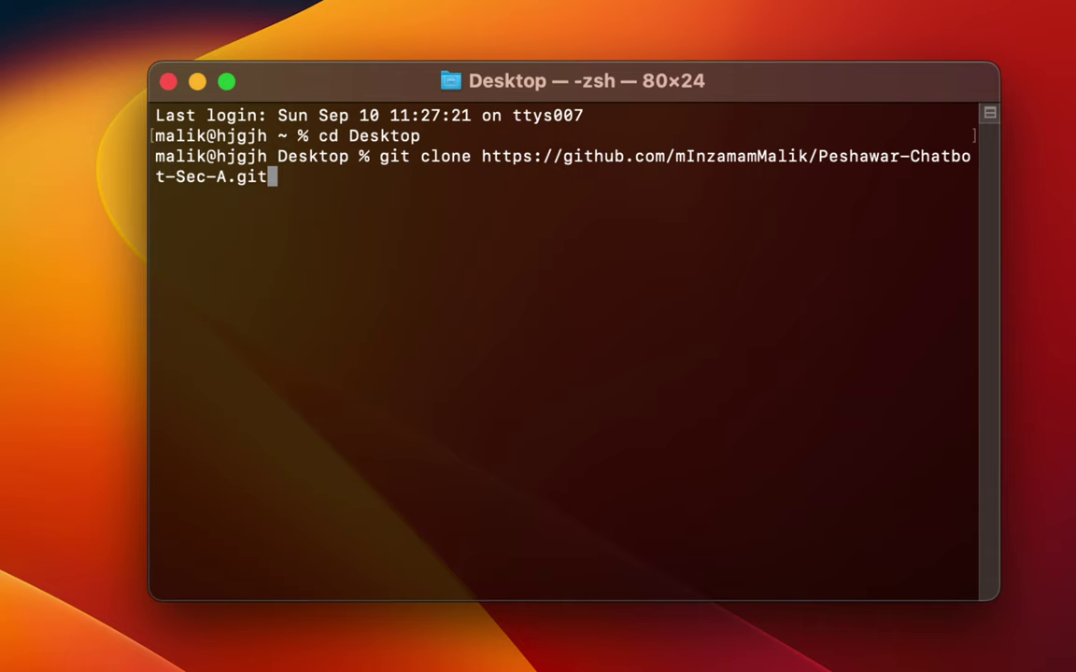
key(Return)
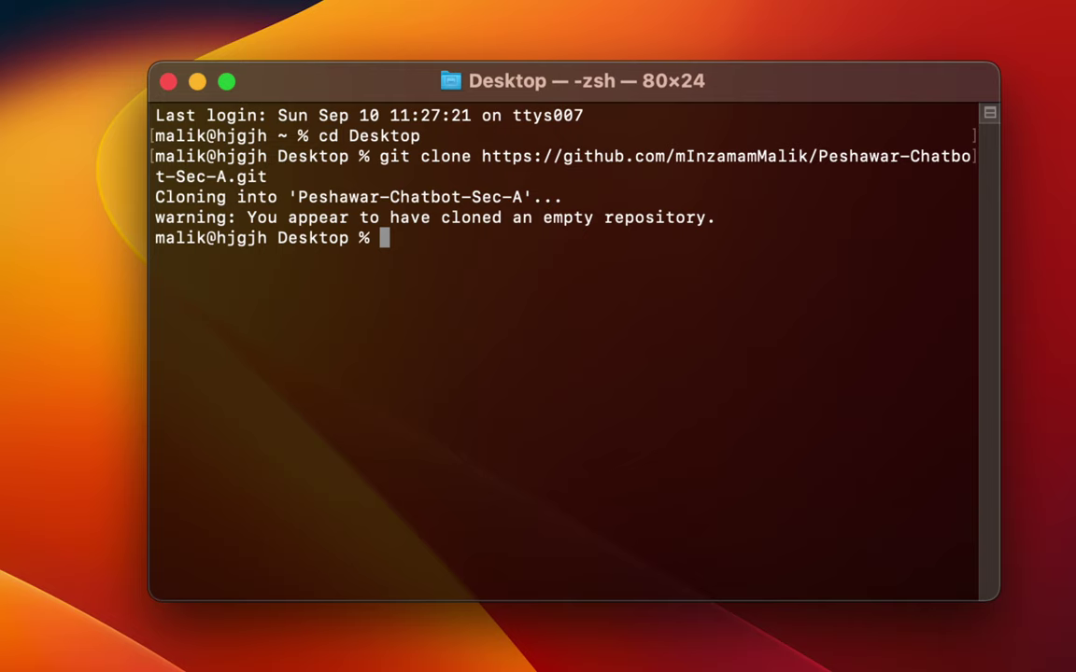
Examine the message line printed beneath the git clone command
double_click(252, 217)
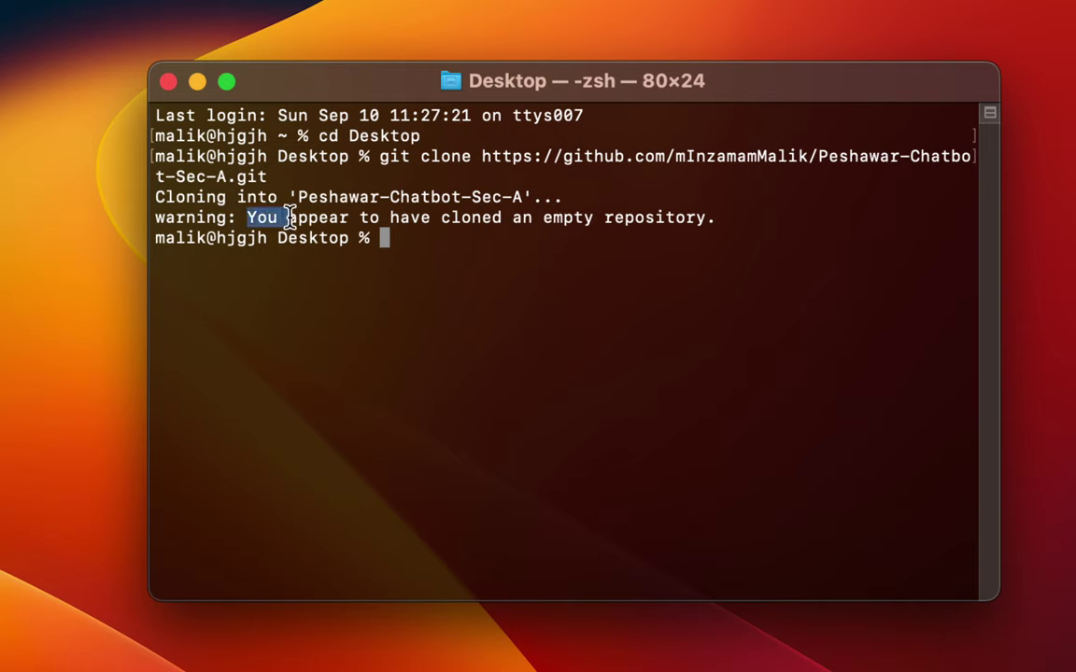
drag(290, 216, 651, 222)
triple_click(651, 217)
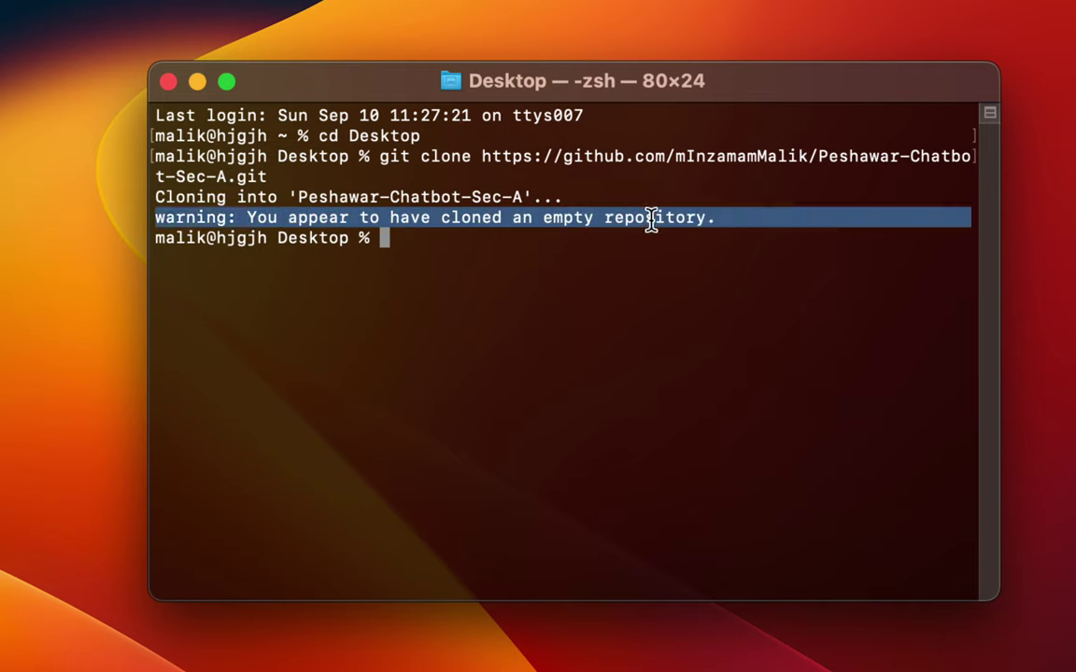
click(651, 220)
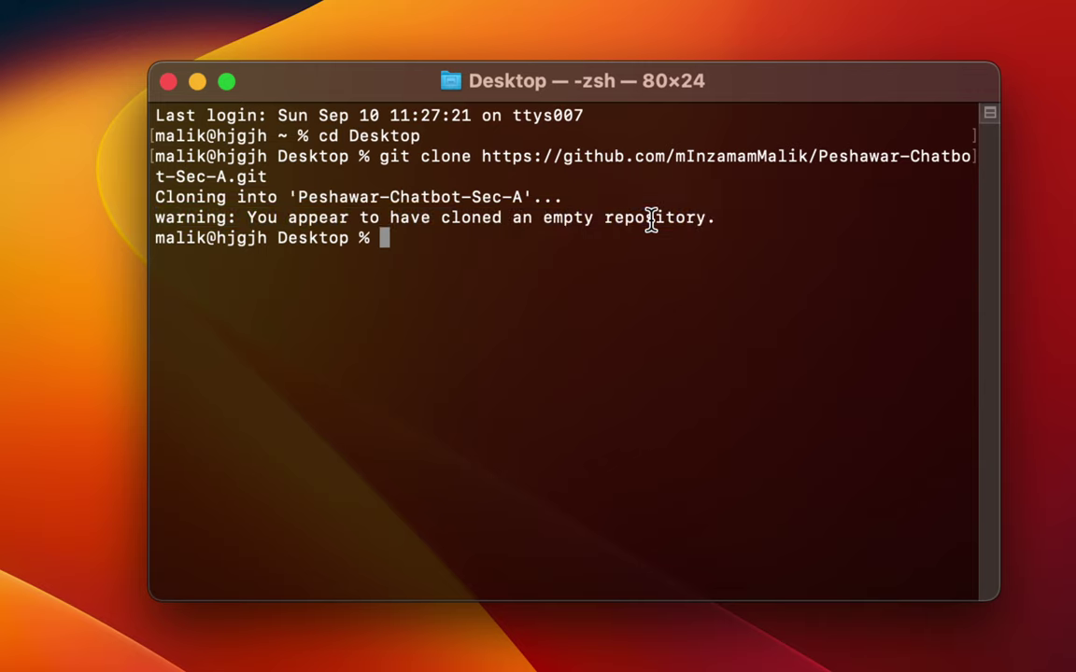
drag(248, 216, 612, 217)
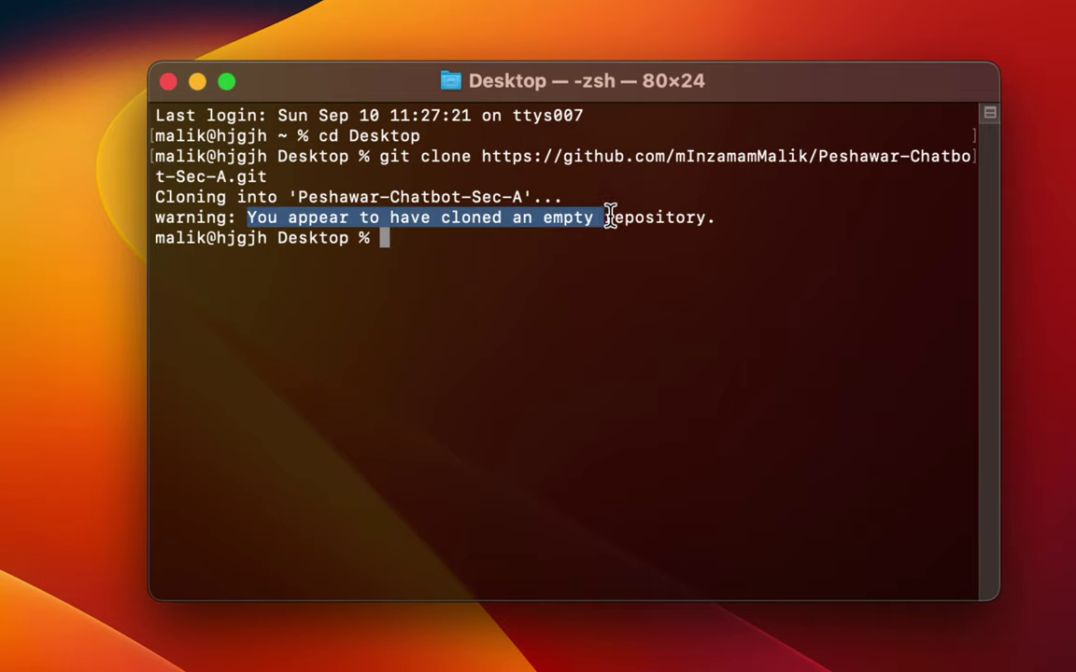
click(637, 216)
triple_click(635, 213)
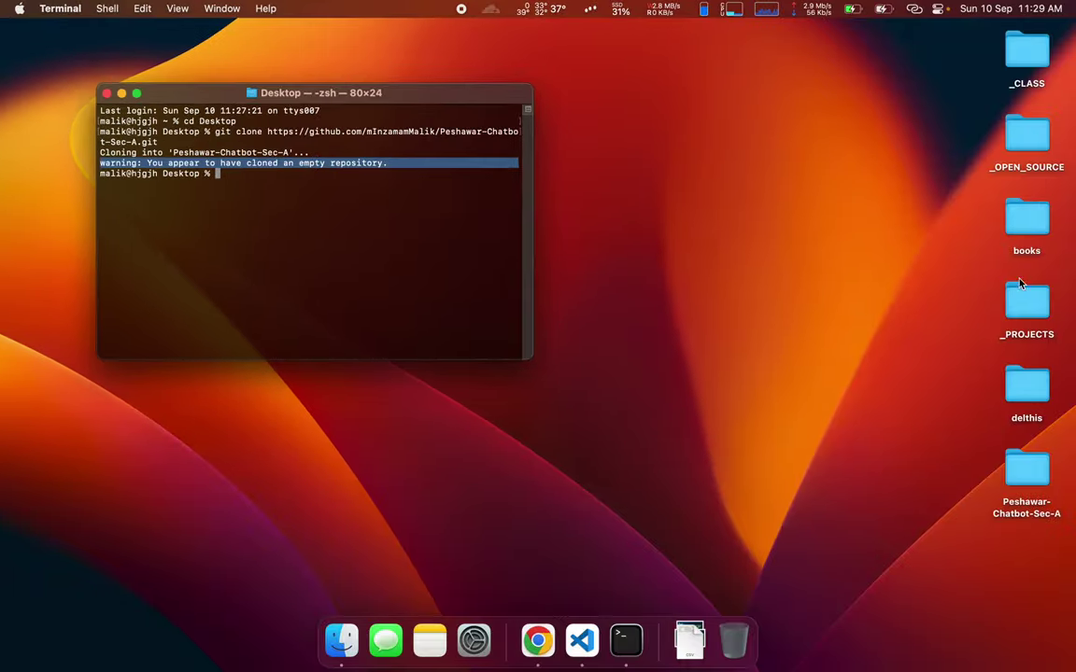
Move the cloned Peshawar-Chatbot-Sec-A folder out of the icon column to the empty Desktop area beside the Terminal window
drag(1027, 472, 700, 200)
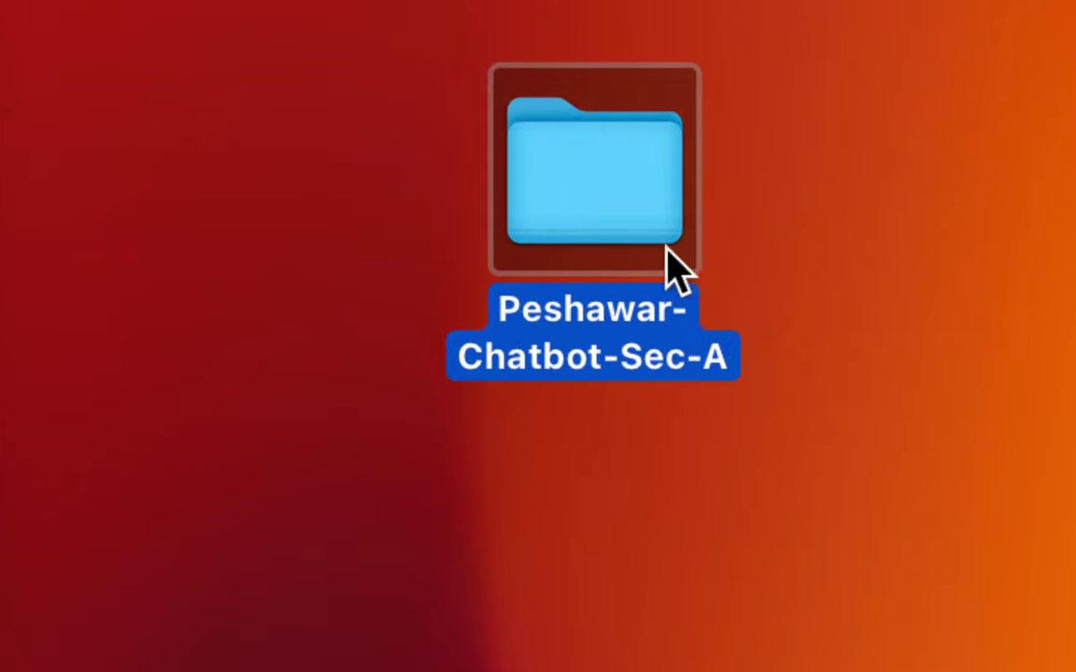
click(743, 194)
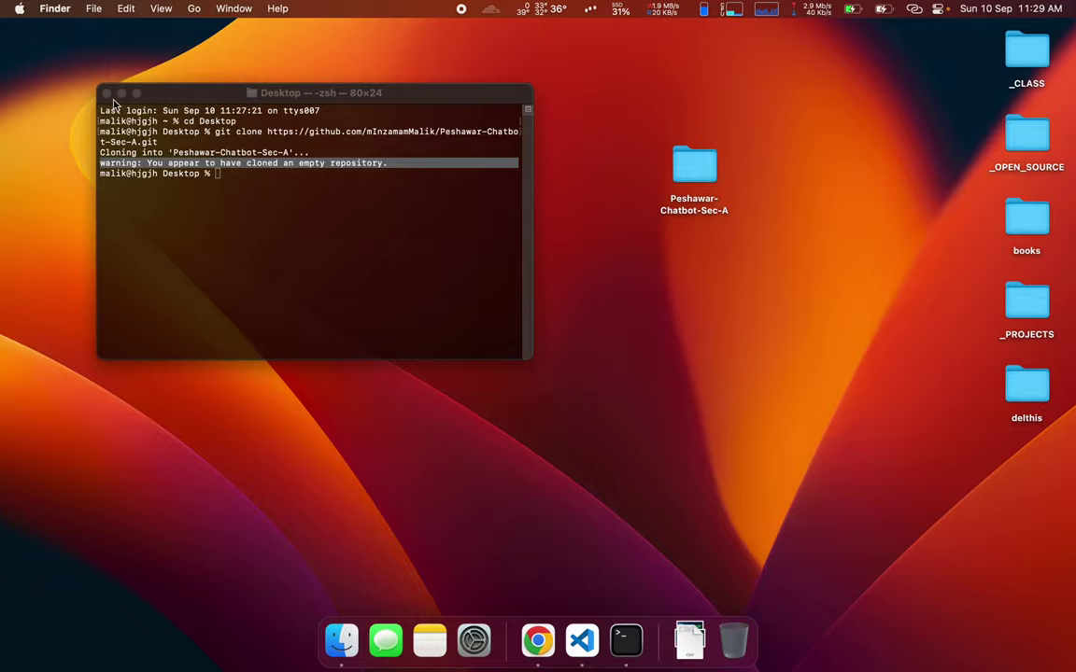
Run git without arguments in the Terminal to list its available commands
click(164, 94)
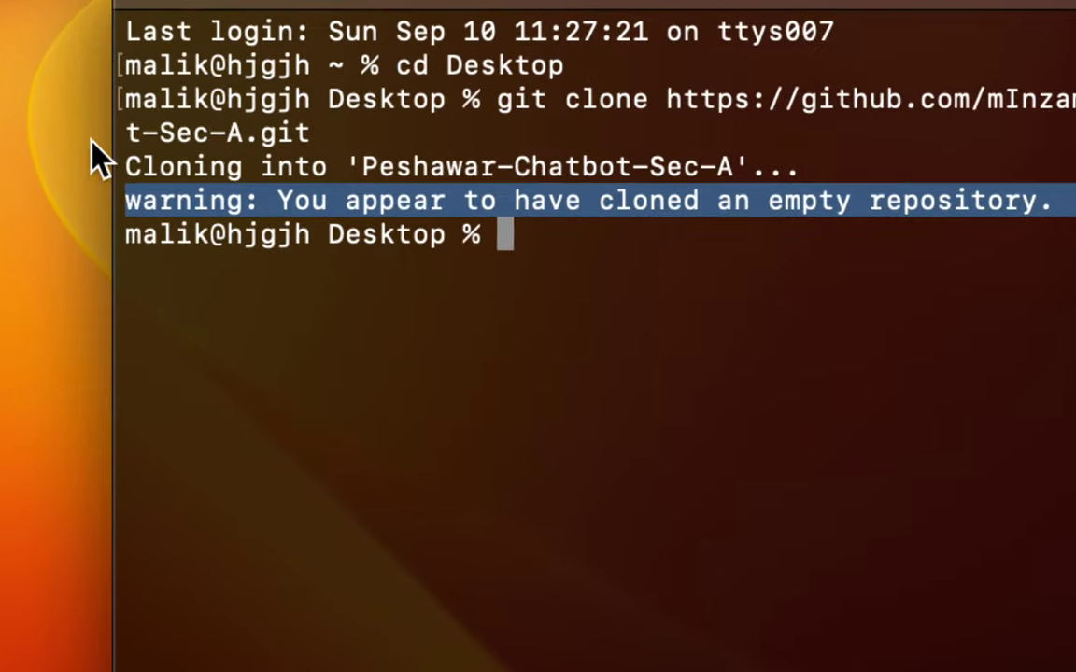
click(396, 120)
text(git)
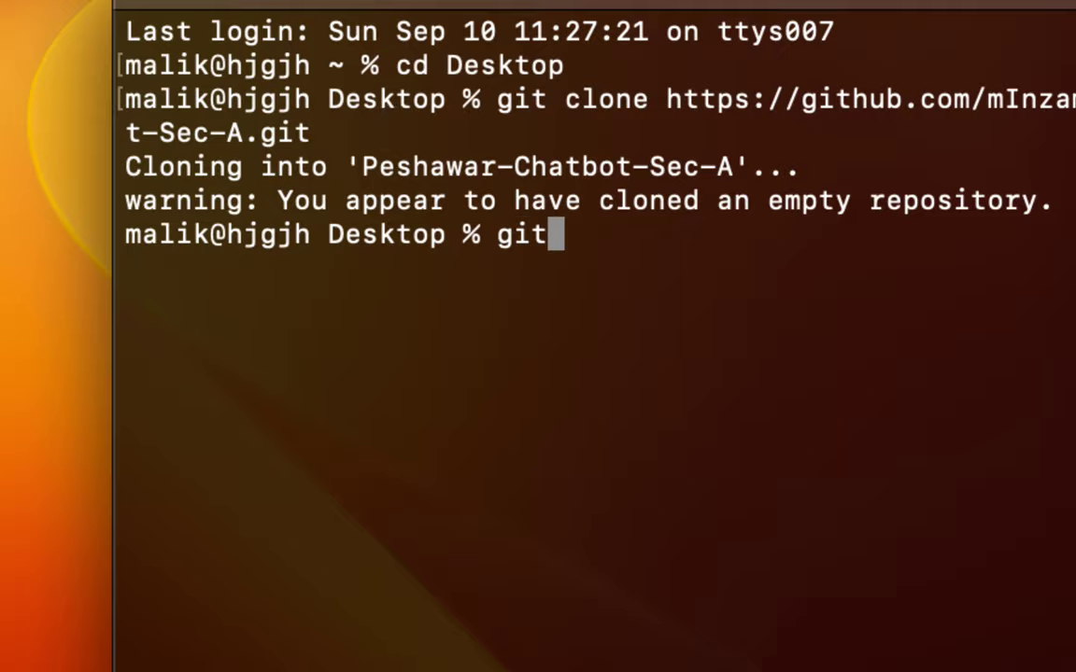
key(Return)
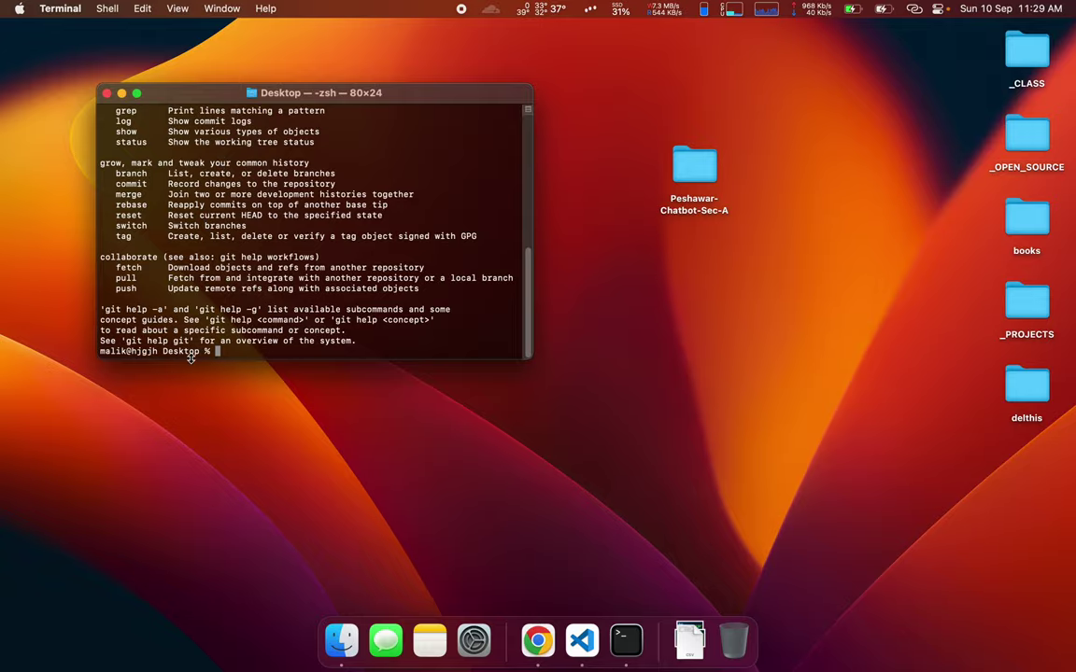
Run git --version in the Terminal and examine the command and the version line it prints
text(git)
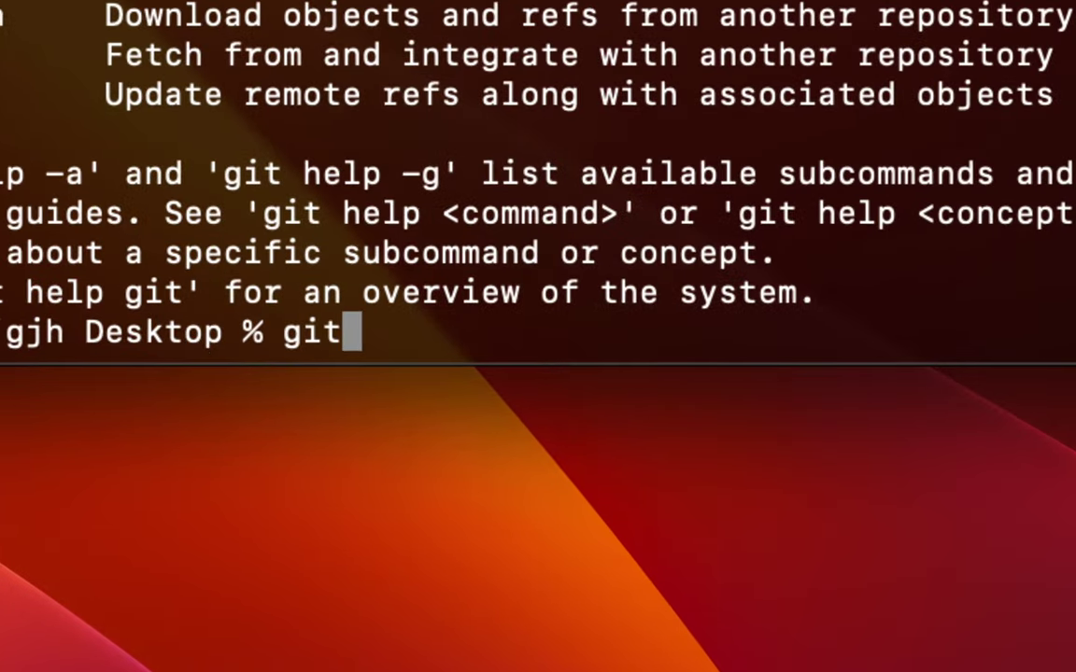
text( --version)
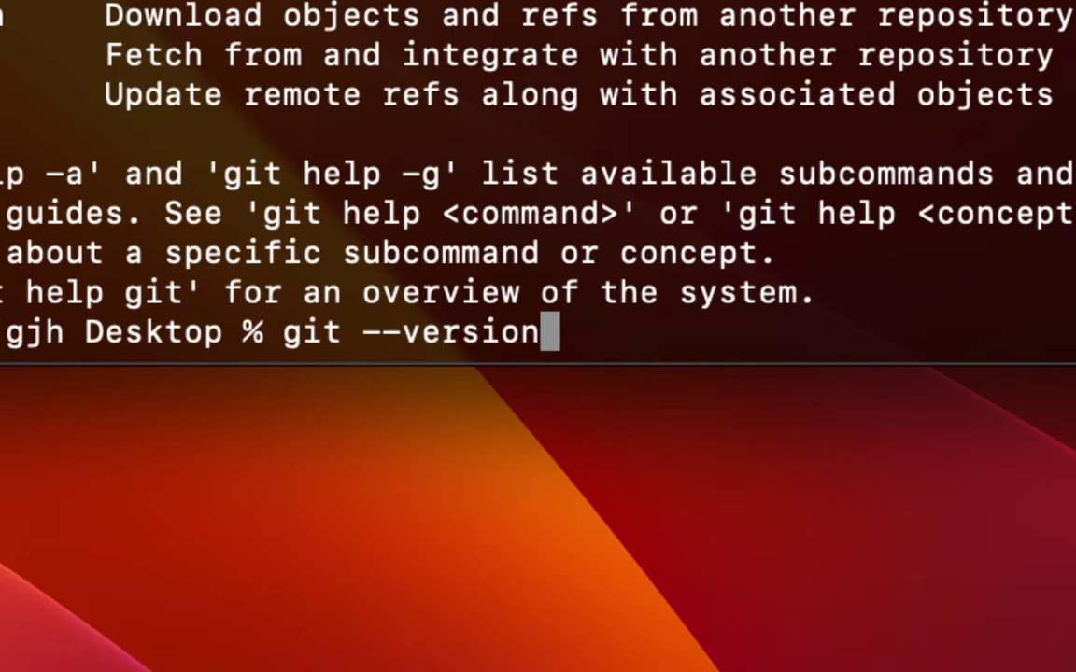
key(Return)
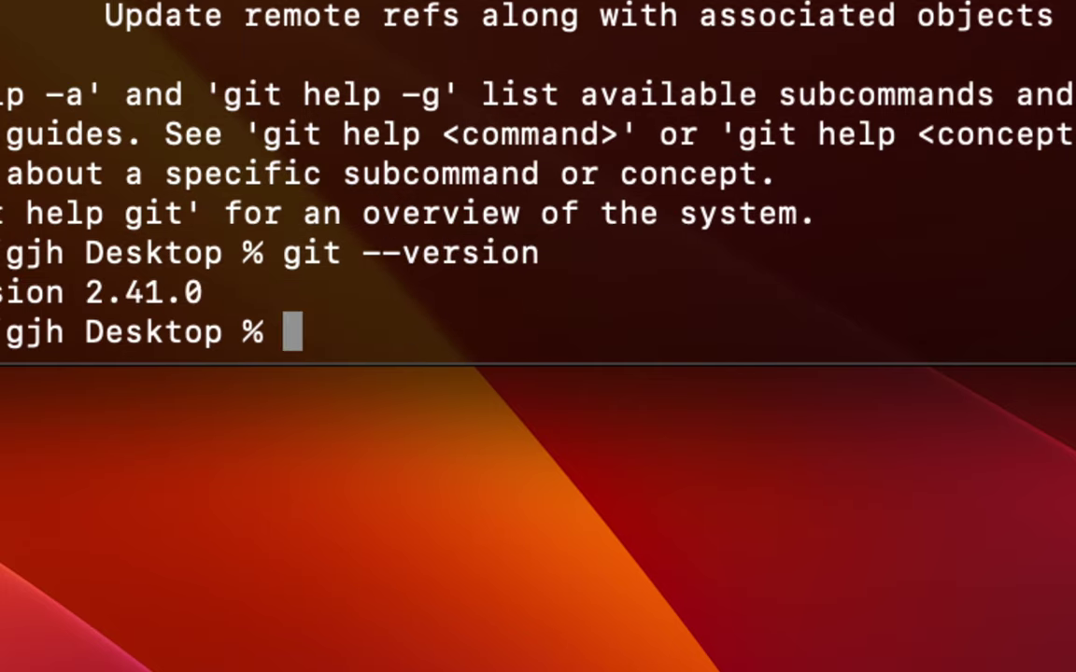
drag(425, 297, 759, 293)
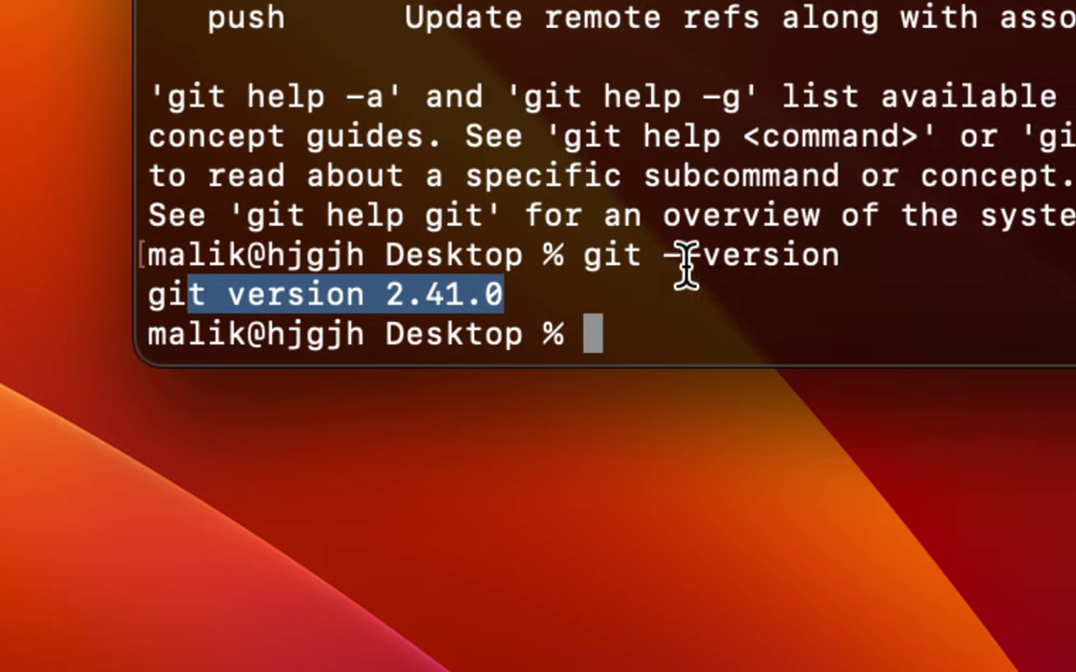
click(735, 285)
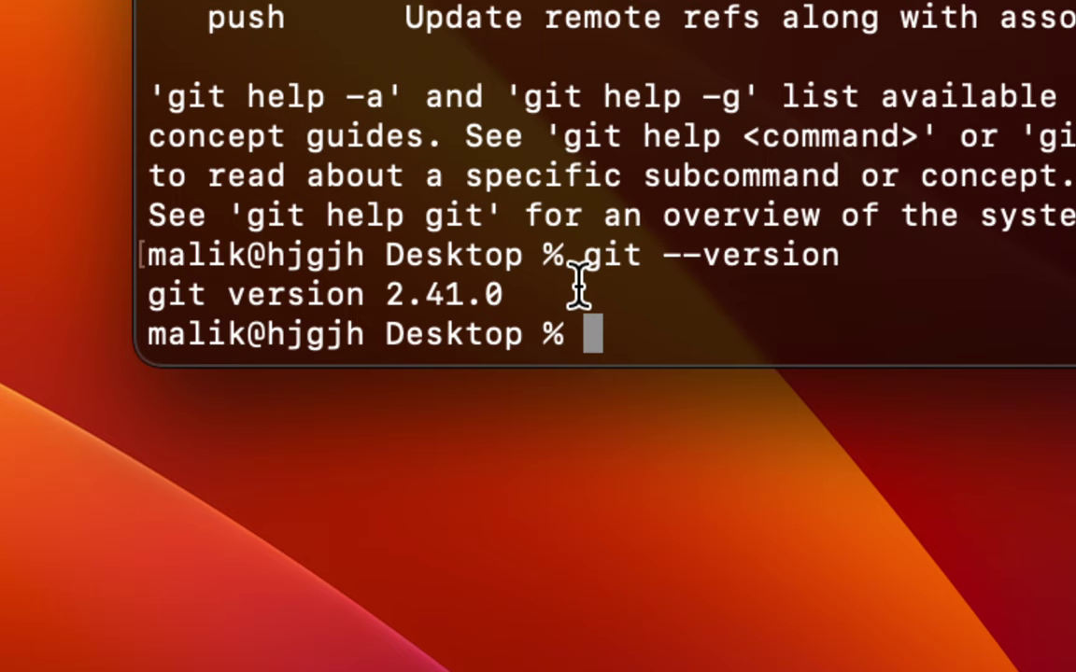
drag(579, 272, 647, 268)
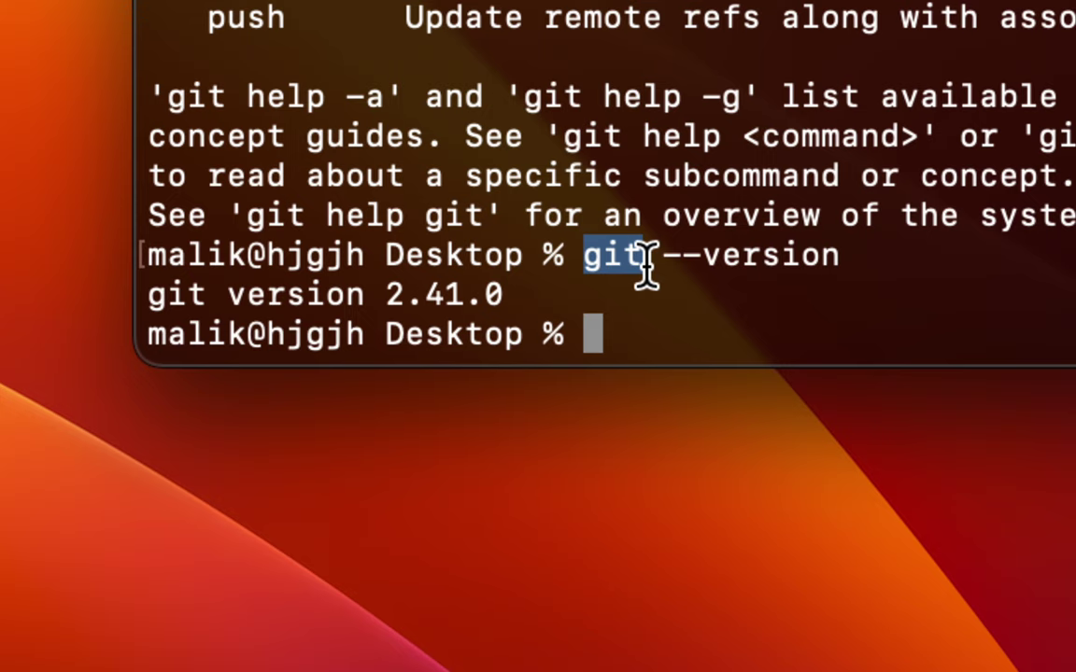
click(653, 266)
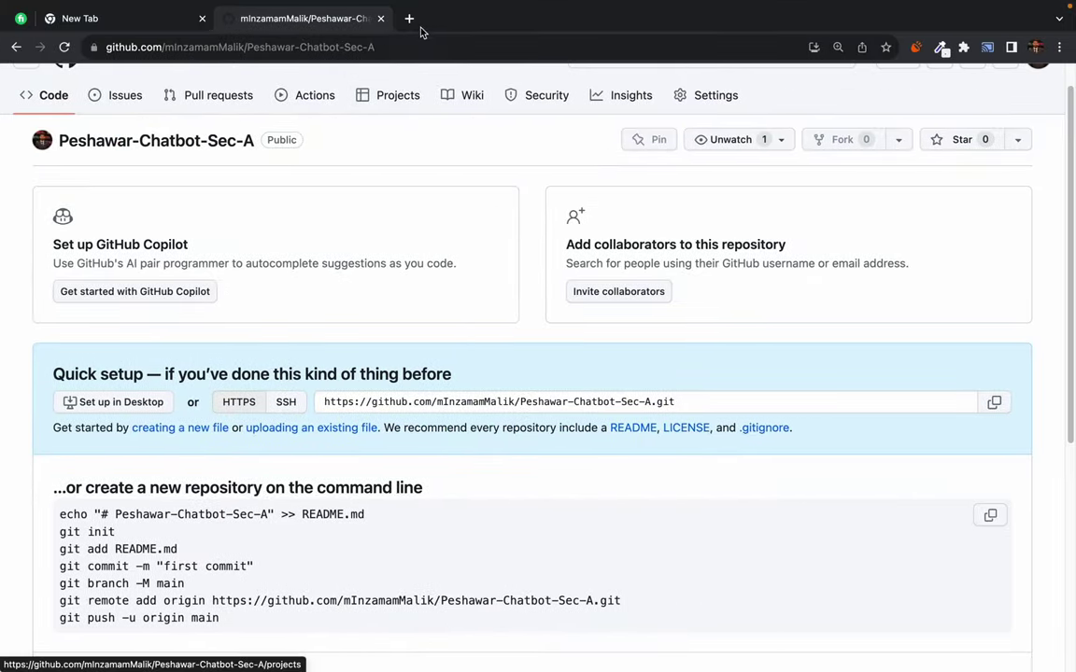
Search Google for git in a new browser tab and open the Git SCM website to view its Mac download
click(409, 19)
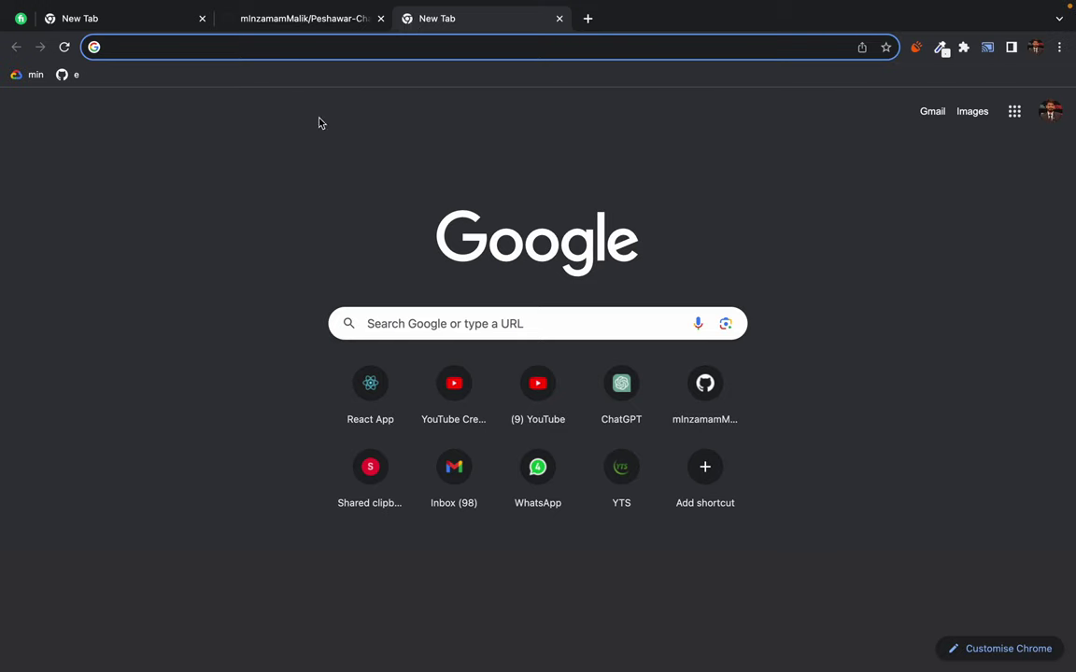
text(git)
key(Return)
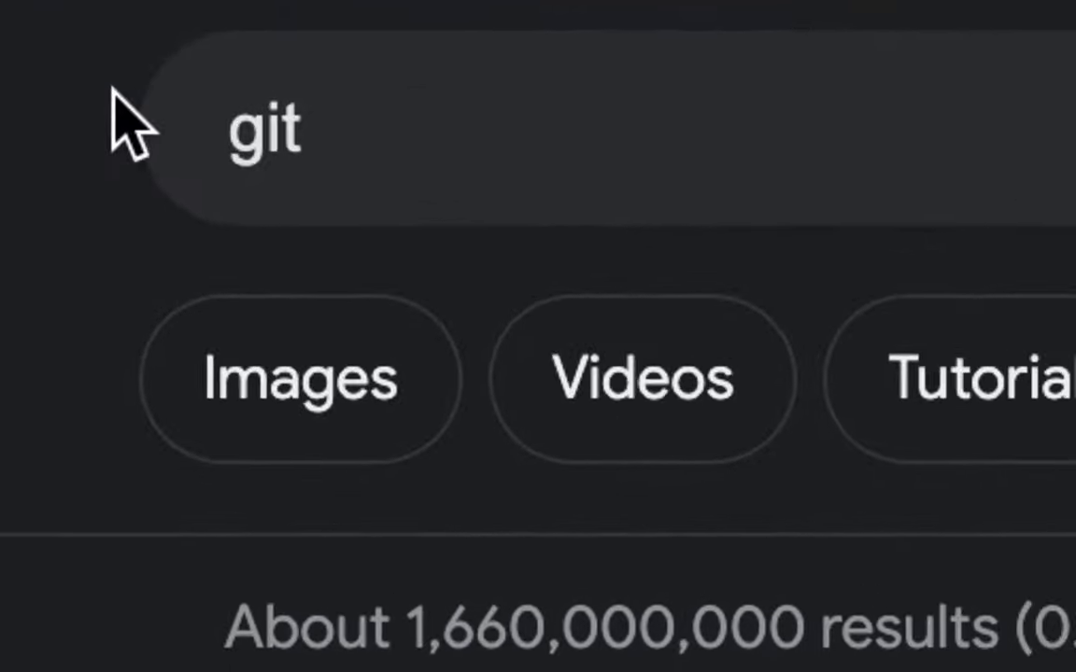
click(446, 129)
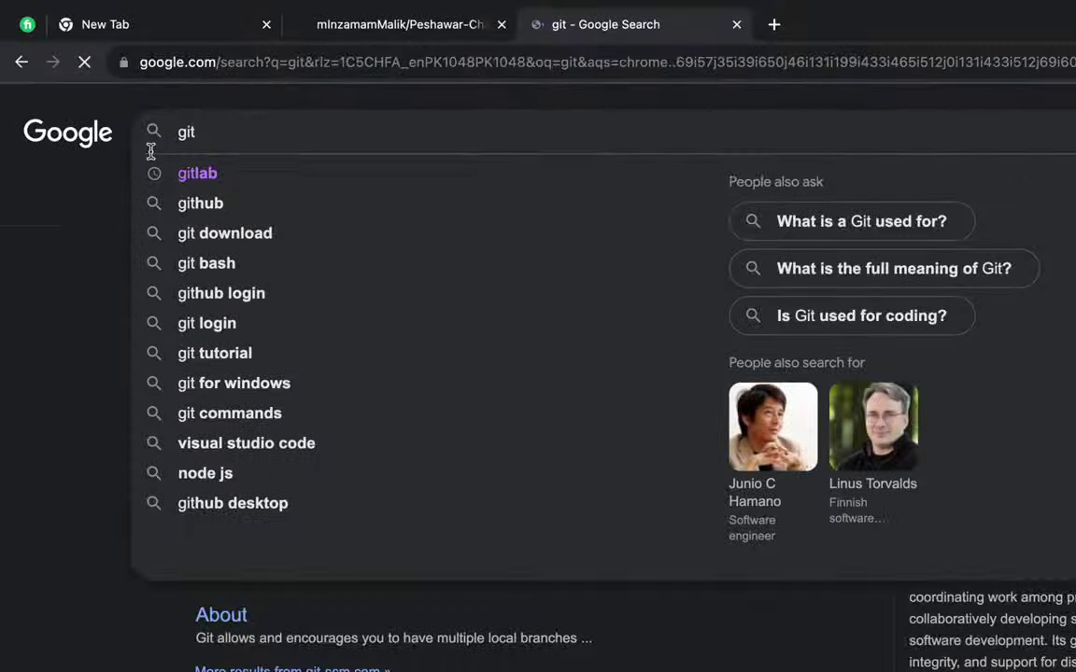
key(Escape)
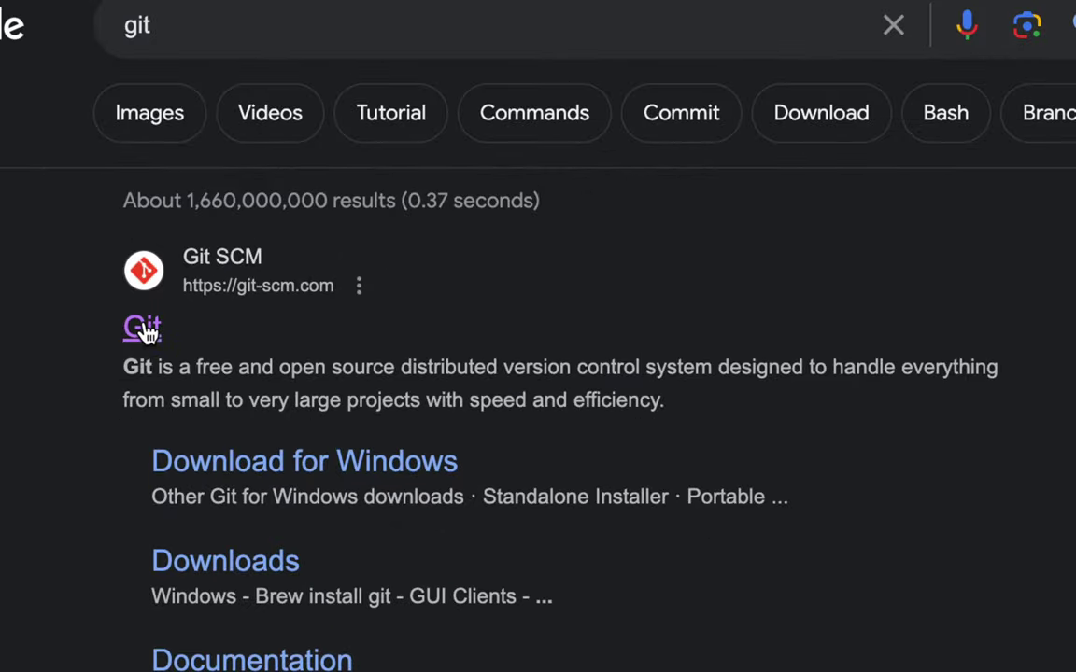
click(145, 331)
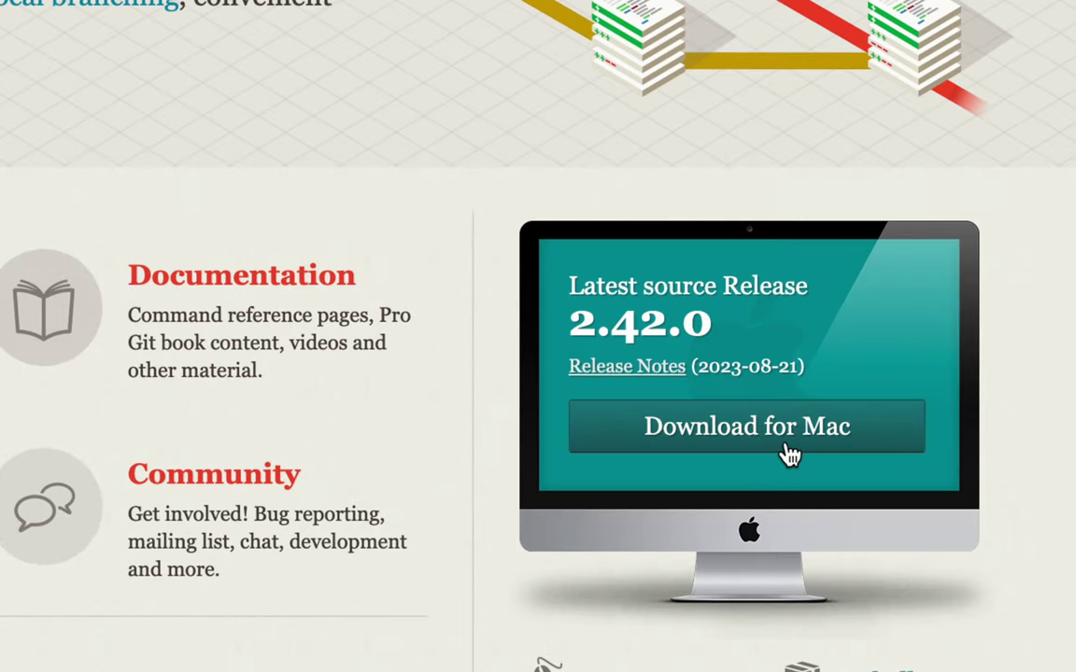
drag(628, 470, 941, 322)
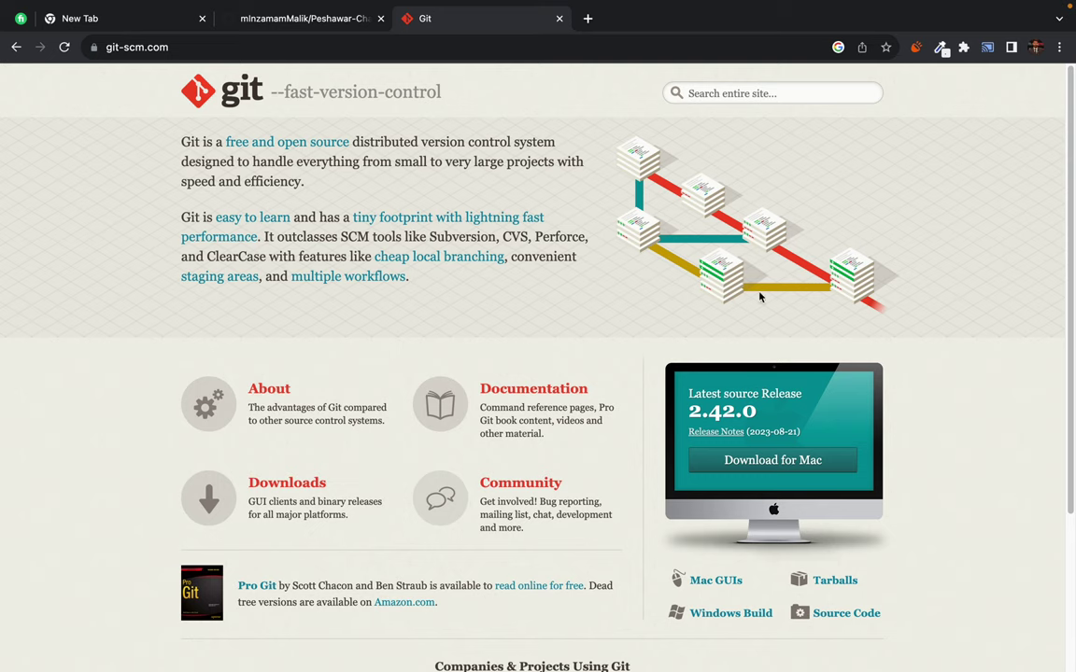
Switch back to the Terminal, run git --version again, and inspect the printed version number and the command
mouse_move(478, 40)
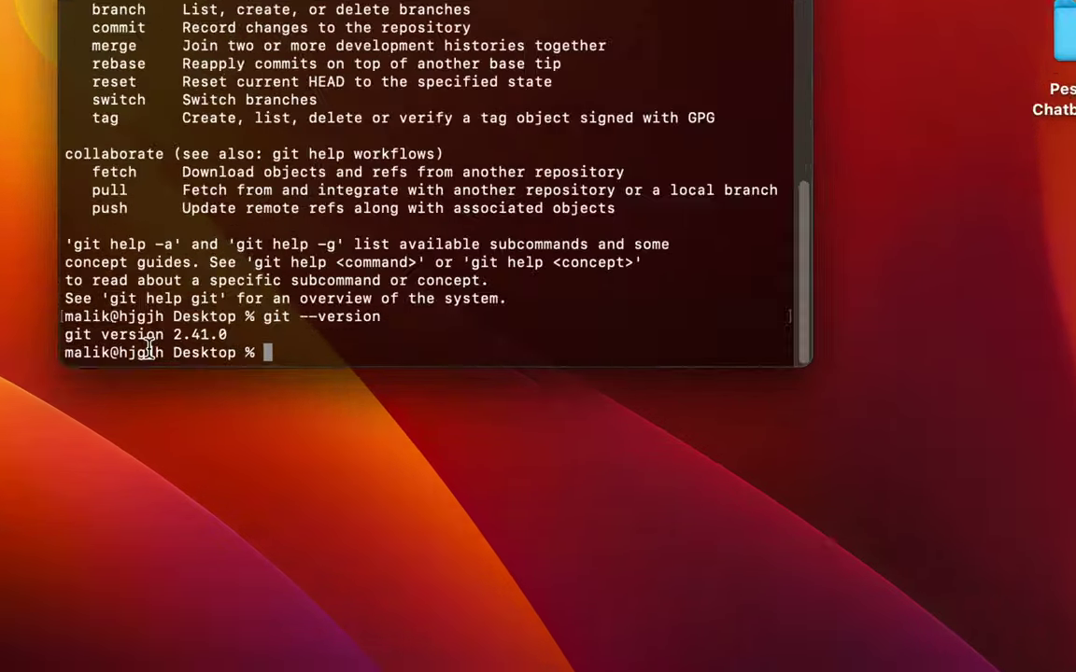
text(gi)
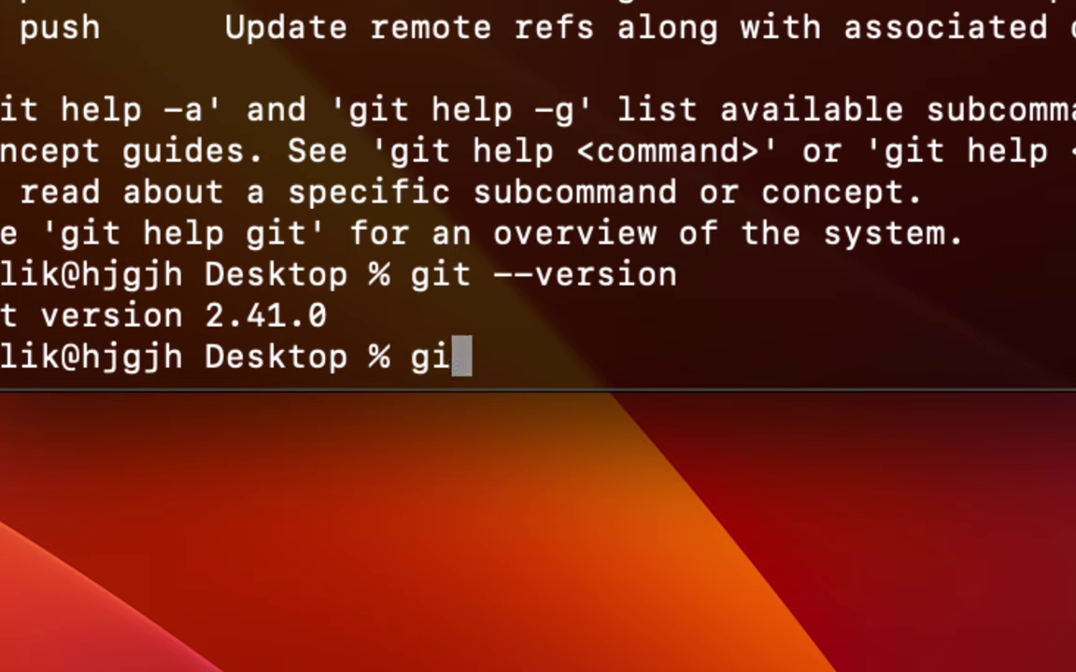
text(t -)
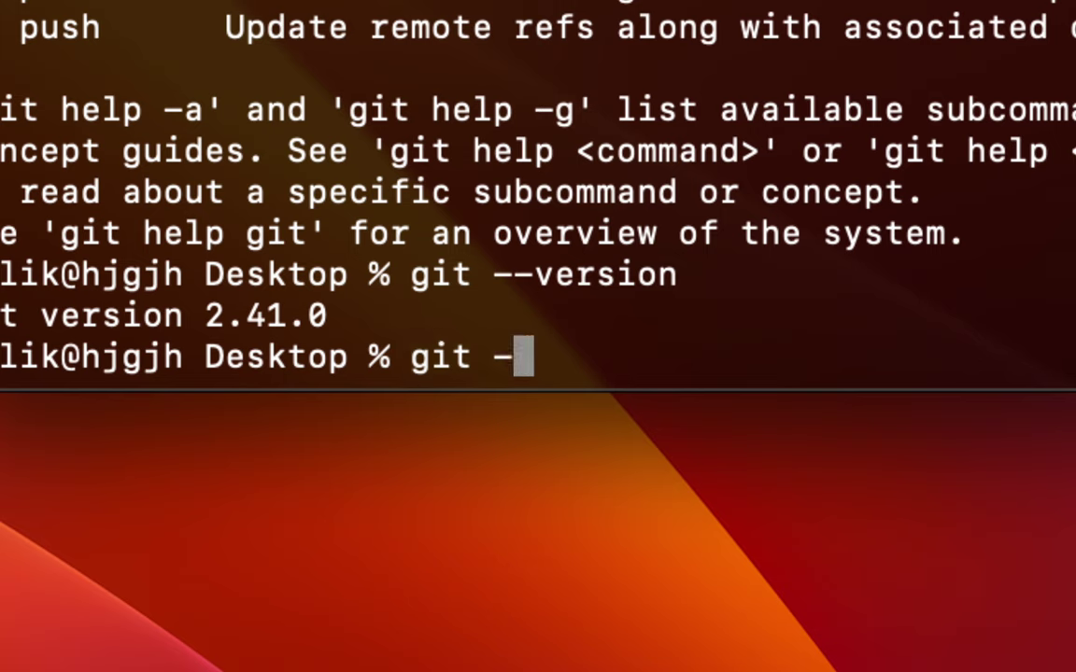
text(-version)
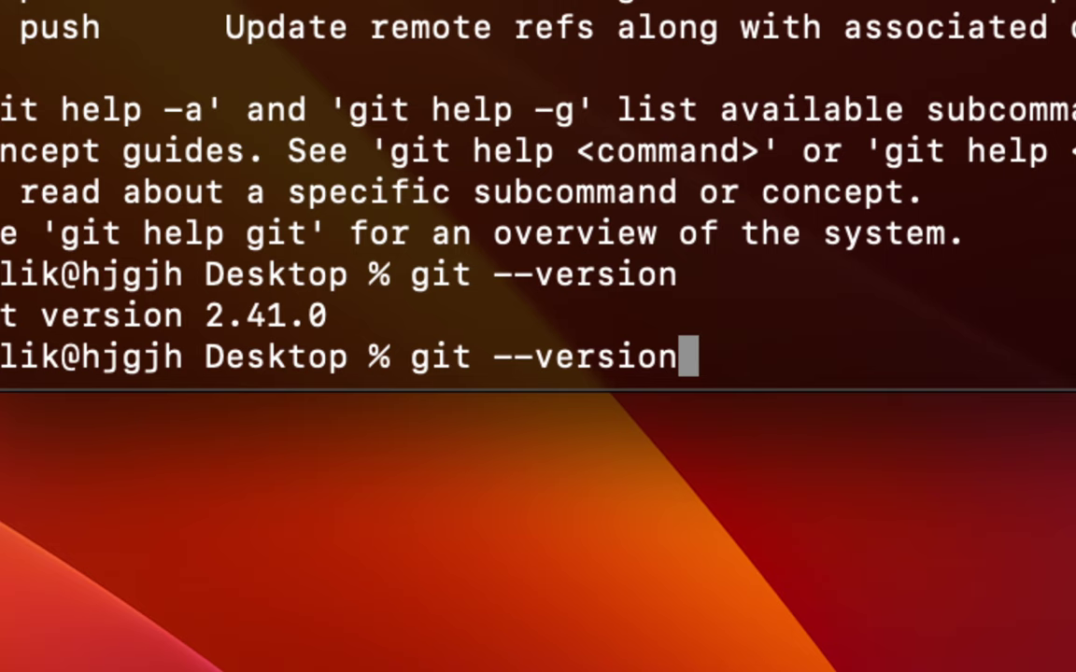
key(Return)
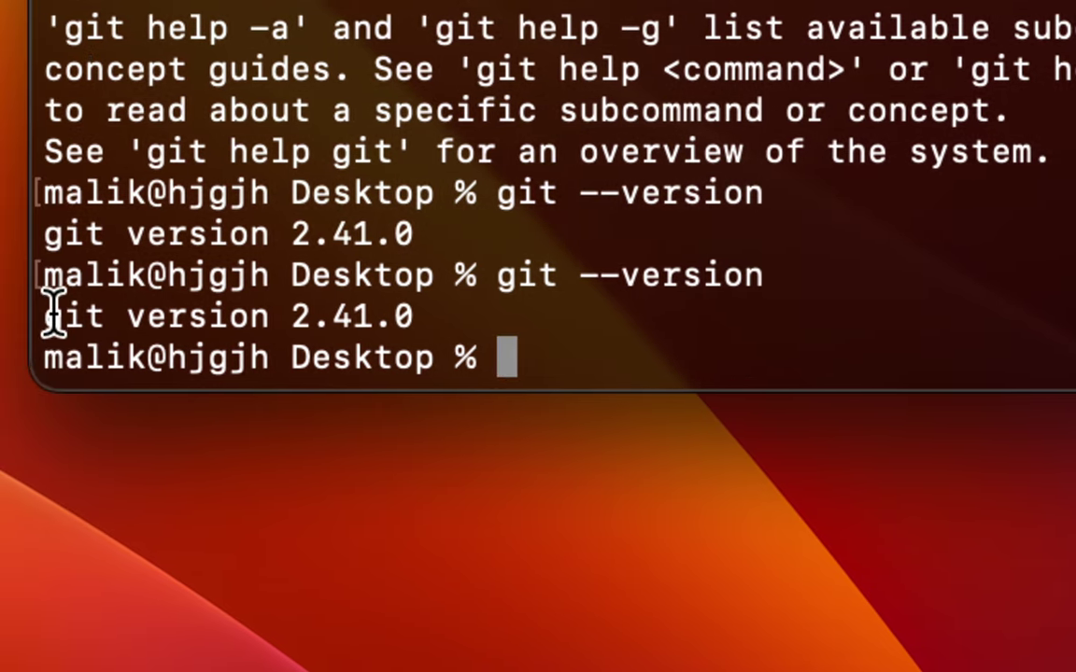
drag(4, 308, 479, 306)
click(483, 313)
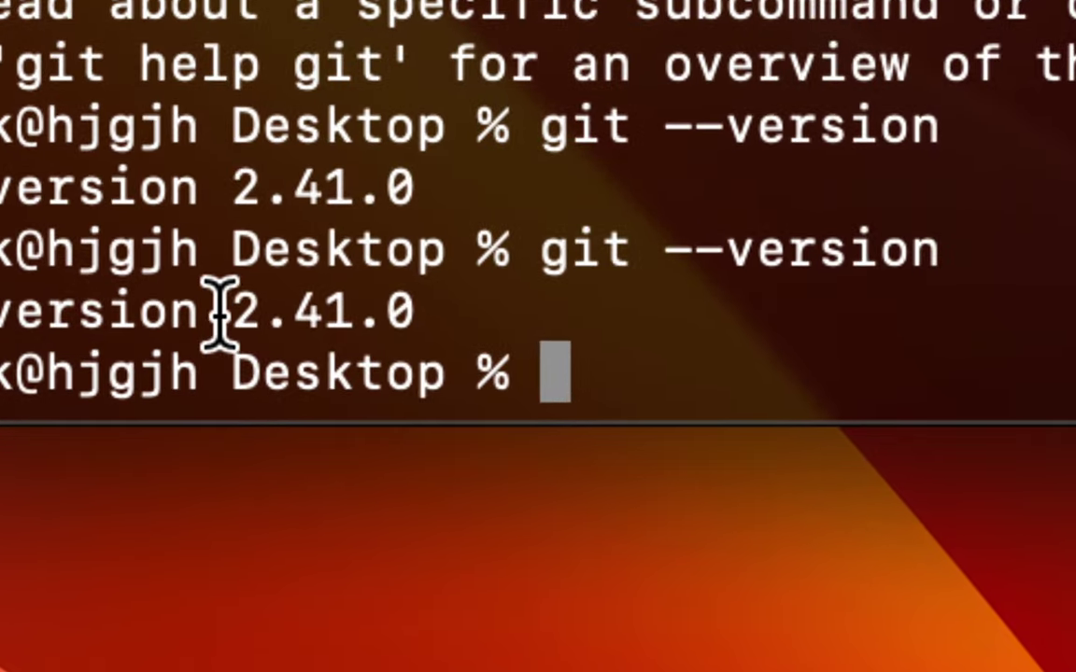
drag(163, 340, 209, 339)
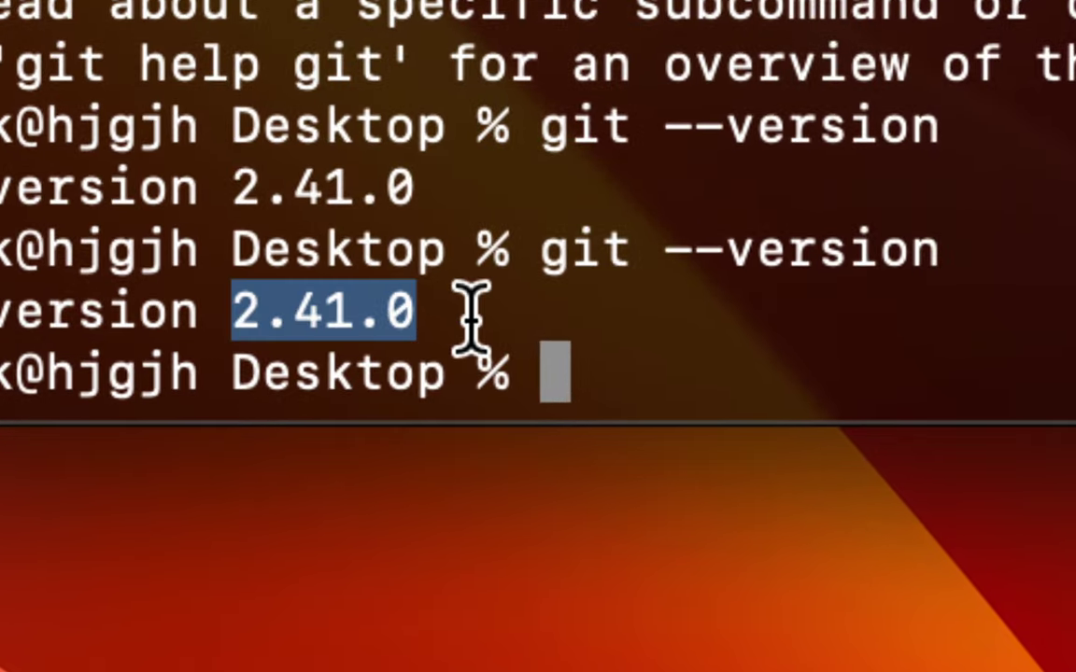
click(210, 341)
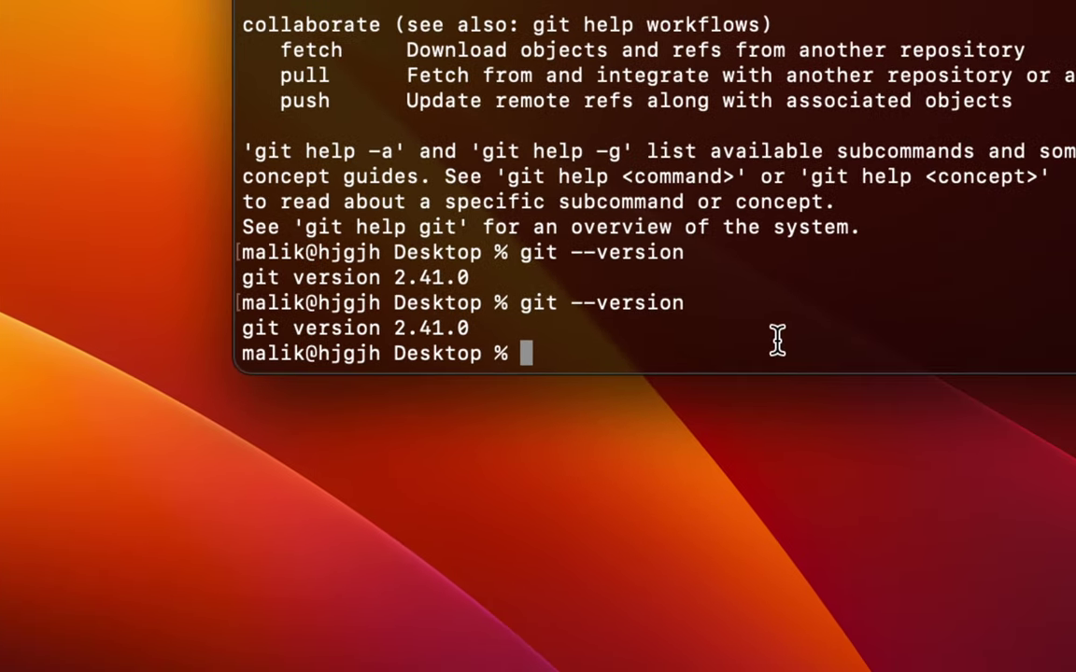
drag(518, 304, 717, 305)
click(716, 306)
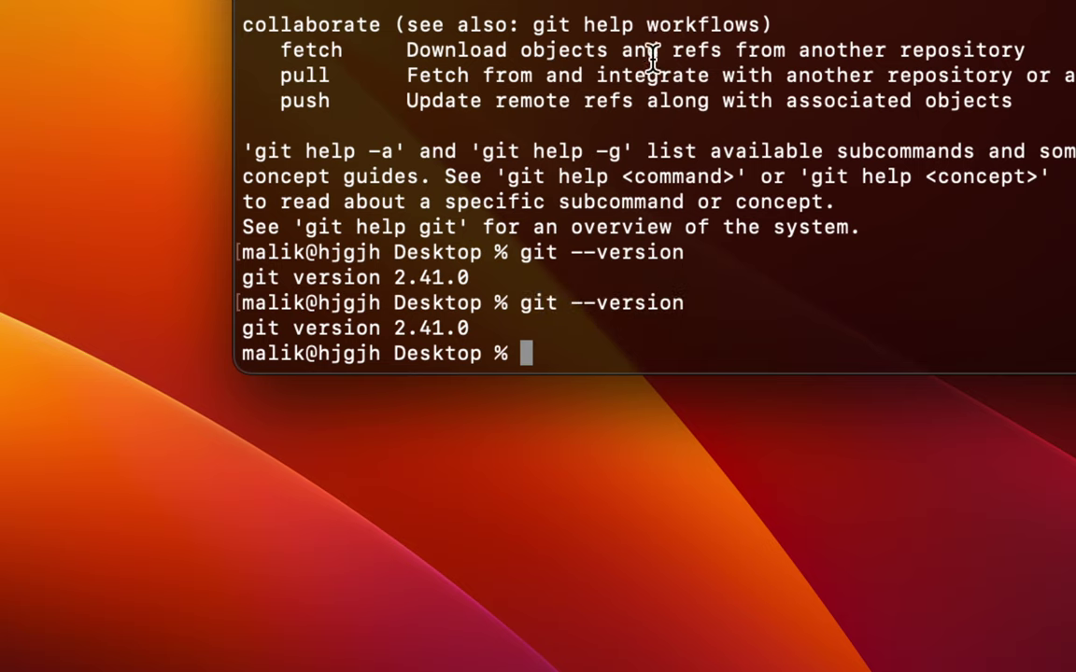
key(Up)
key(BackSpace)
key(BackSpace)
key(BackSpace)
key(BackSpace)
key(BackSpace)
key(BackSpace)
key(BackSpace)
key(BackSpace)
key(BackSpace)
key(BackSpace)
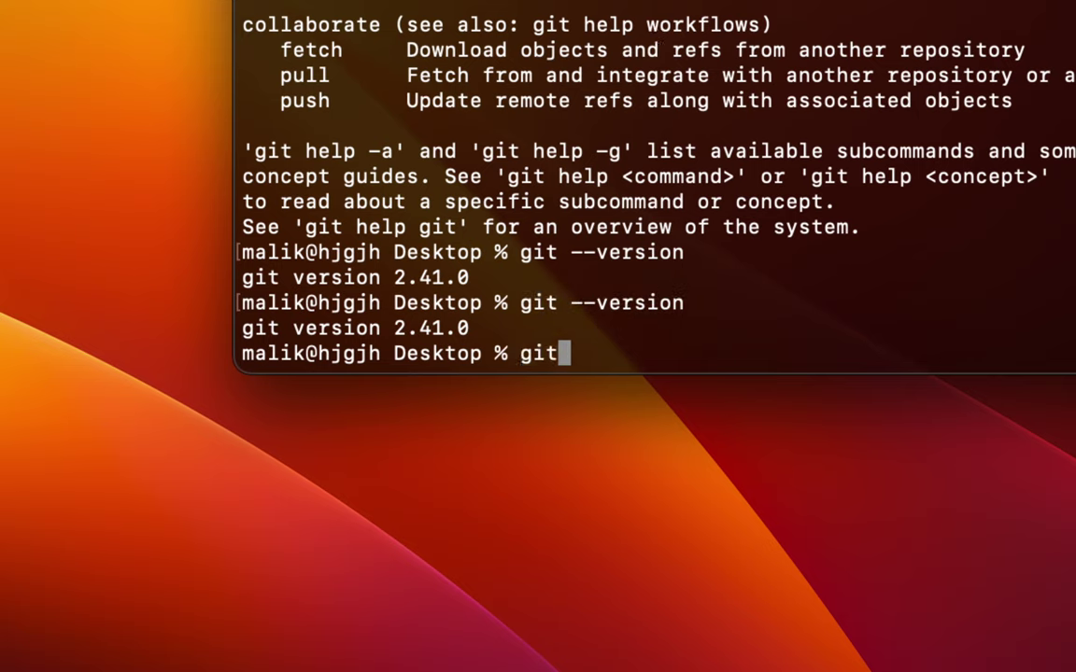
text(clone)
key(super+v)
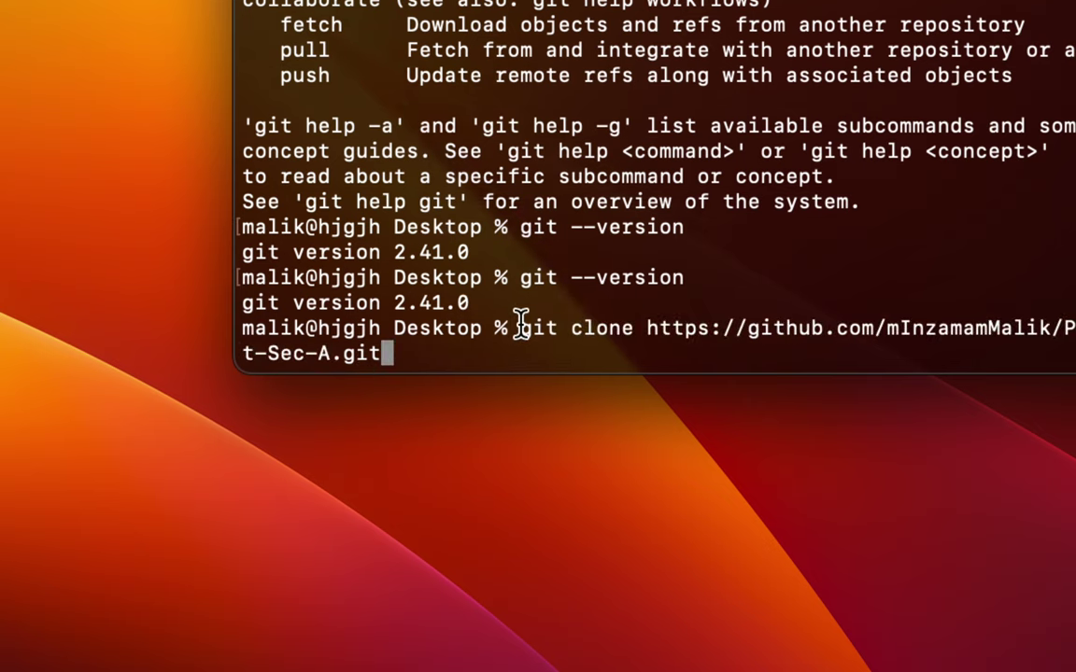
drag(521, 327, 539, 354)
click(540, 353)
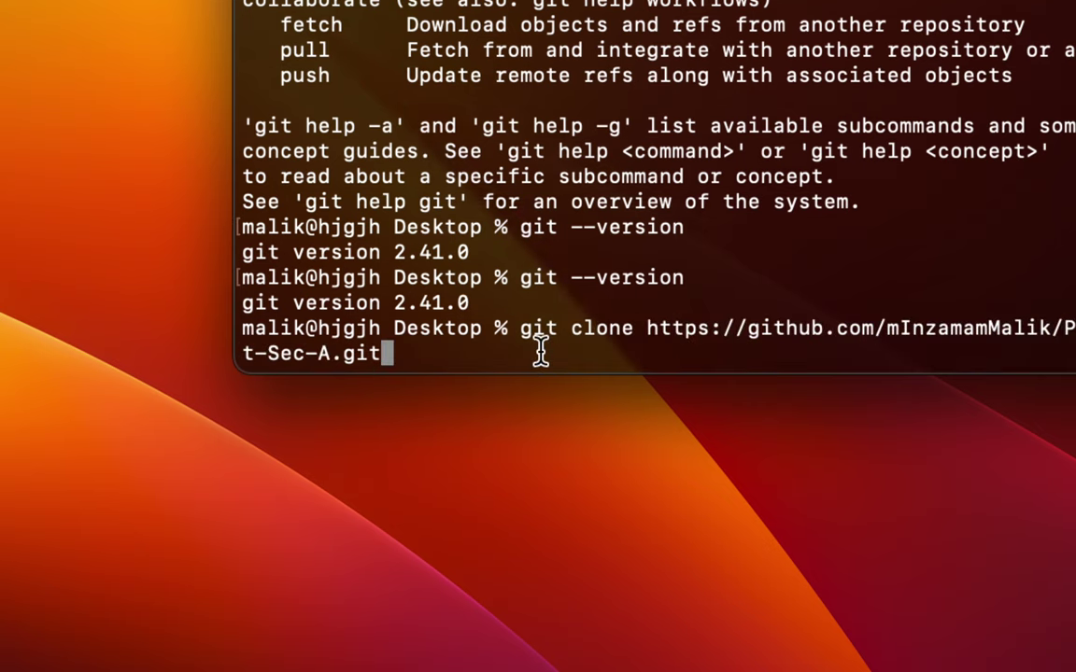
key(Up)
key(Up)
key(Up)
key(Up)
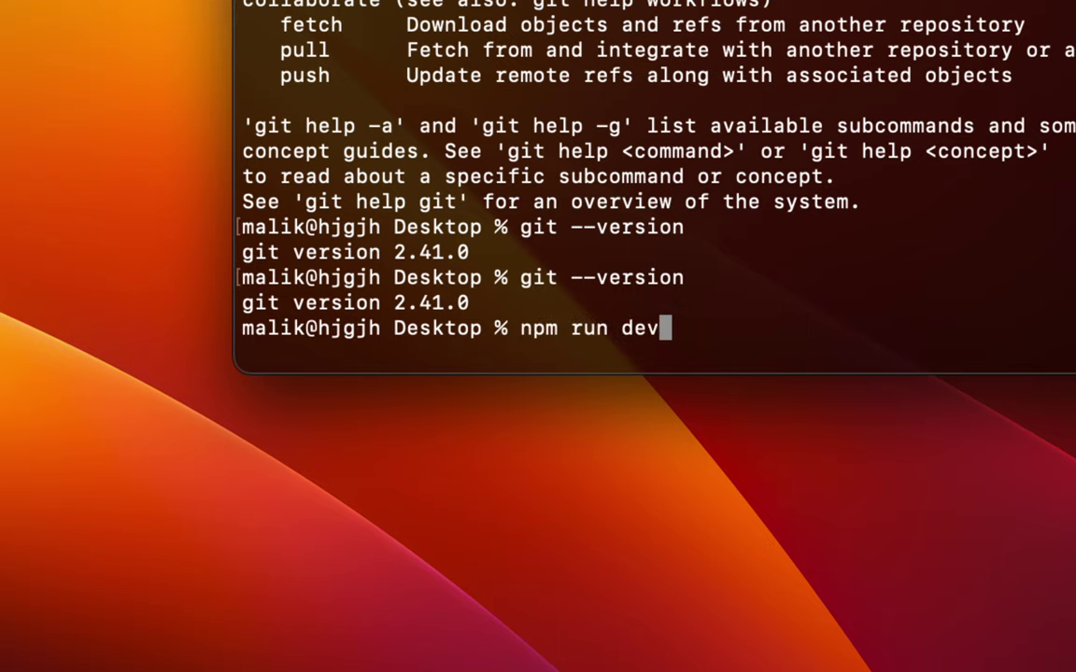
key(Down)
key(Down)
key(Down)
key(Down)
key(Down)
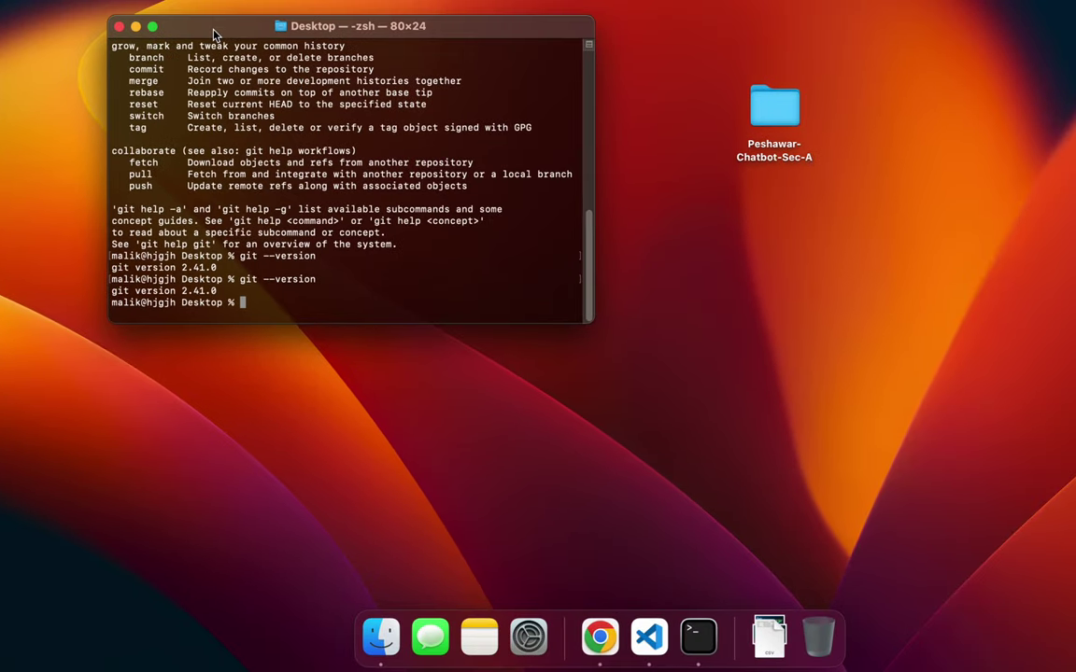
Move the Terminal window slightly down and select the Peshawar-Chatbot-Sec-A folder on the Desktop
drag(207, 28, 203, 80)
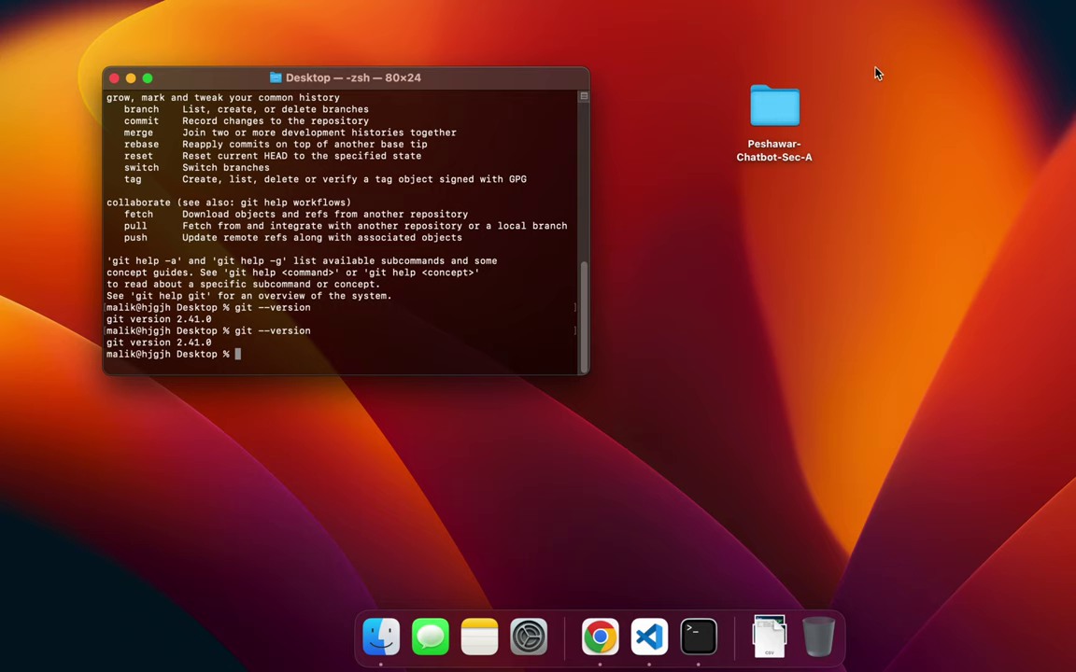
drag(874, 68, 717, 209)
click(799, 240)
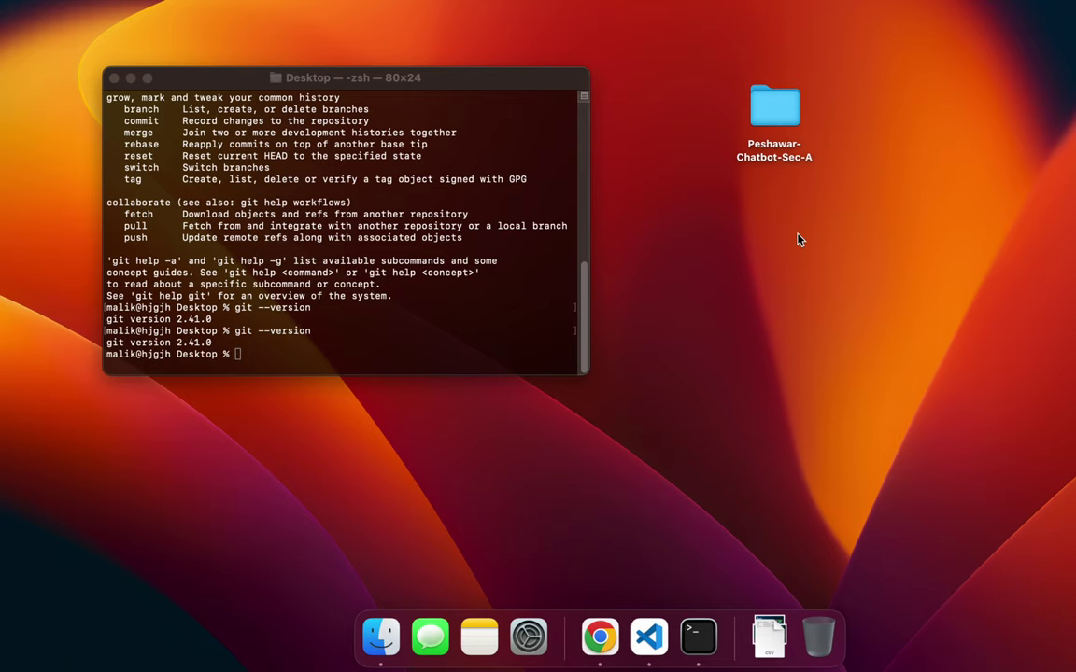
double_click(775, 107)
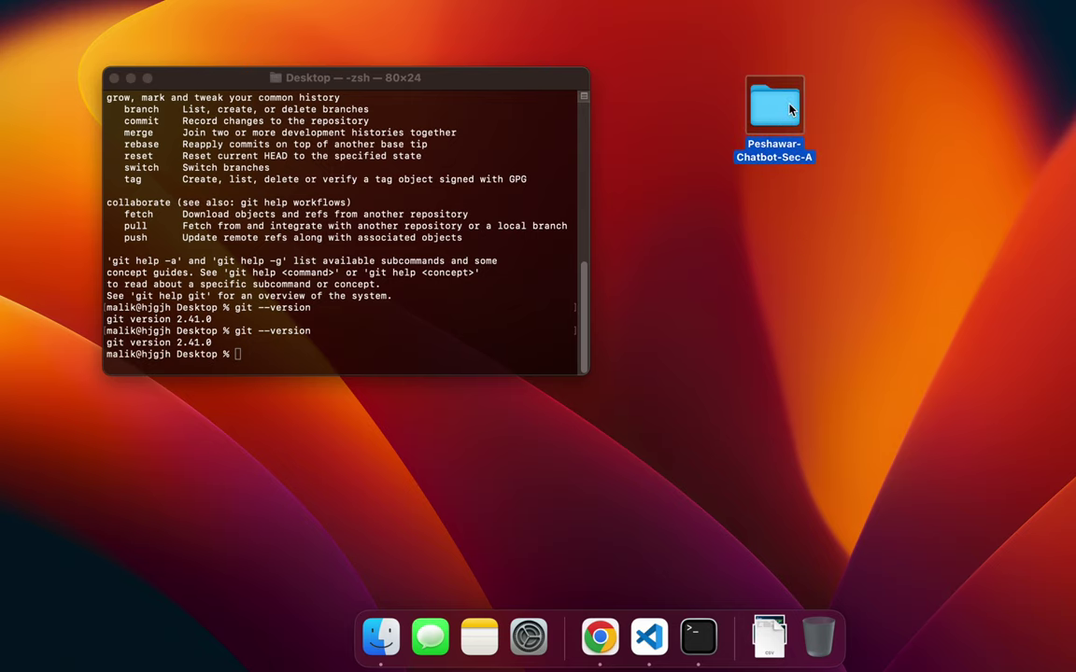
Browse the _CLASS, _OPEN_SOURCE and _PROJECTS folders on the Desktop in Finder, returning to the Peshawar-Chatbot-Sec-A folder
click(474, 173)
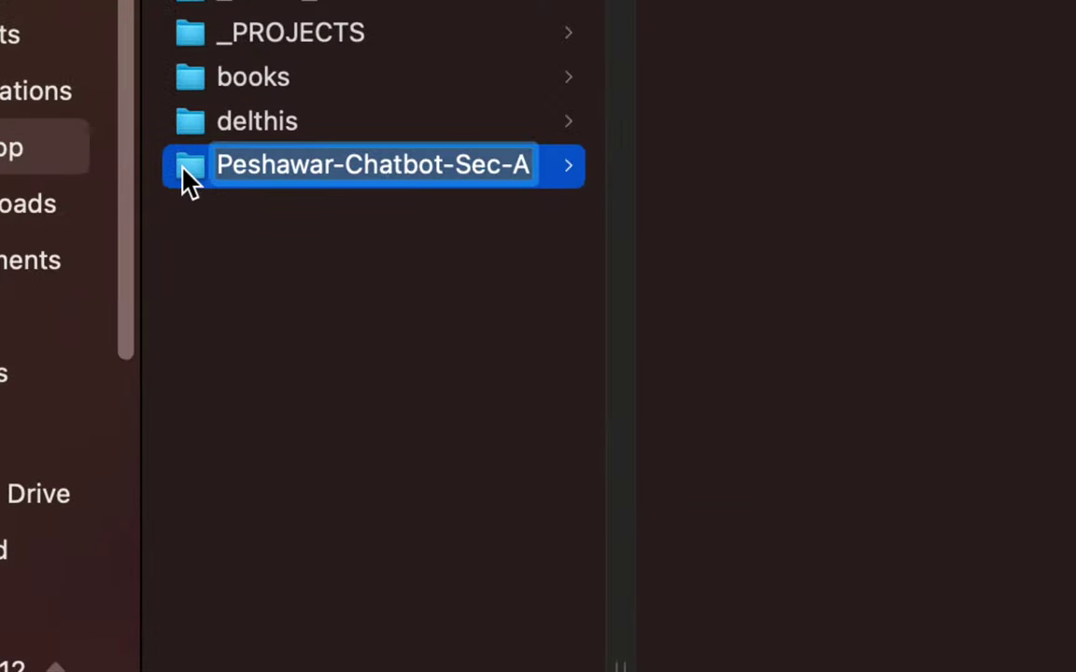
key(Return)
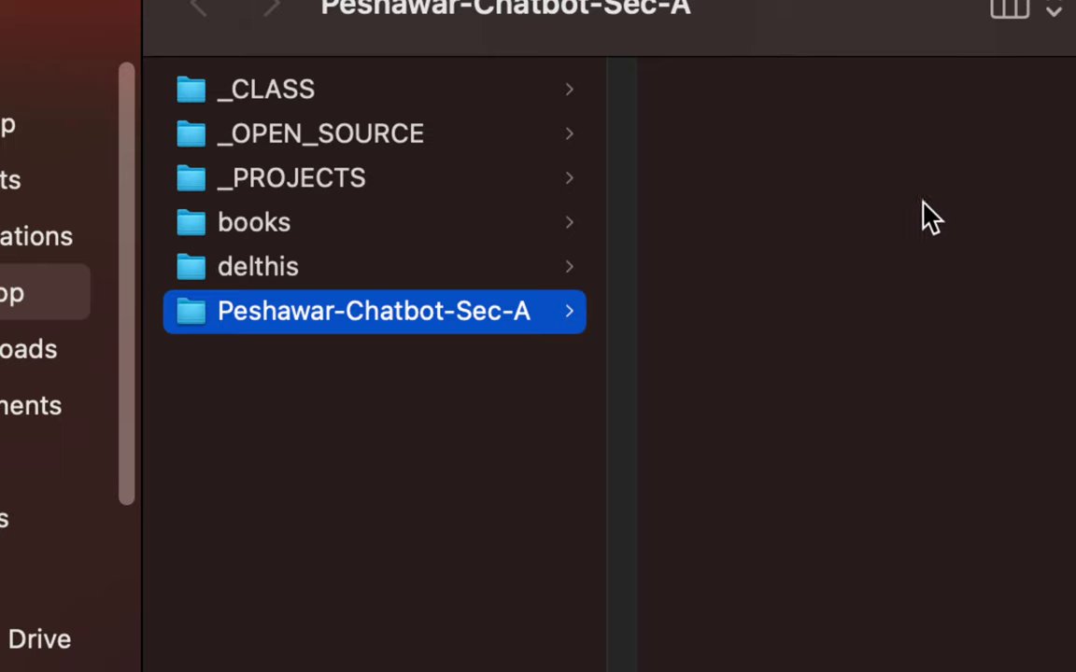
click(320, 90)
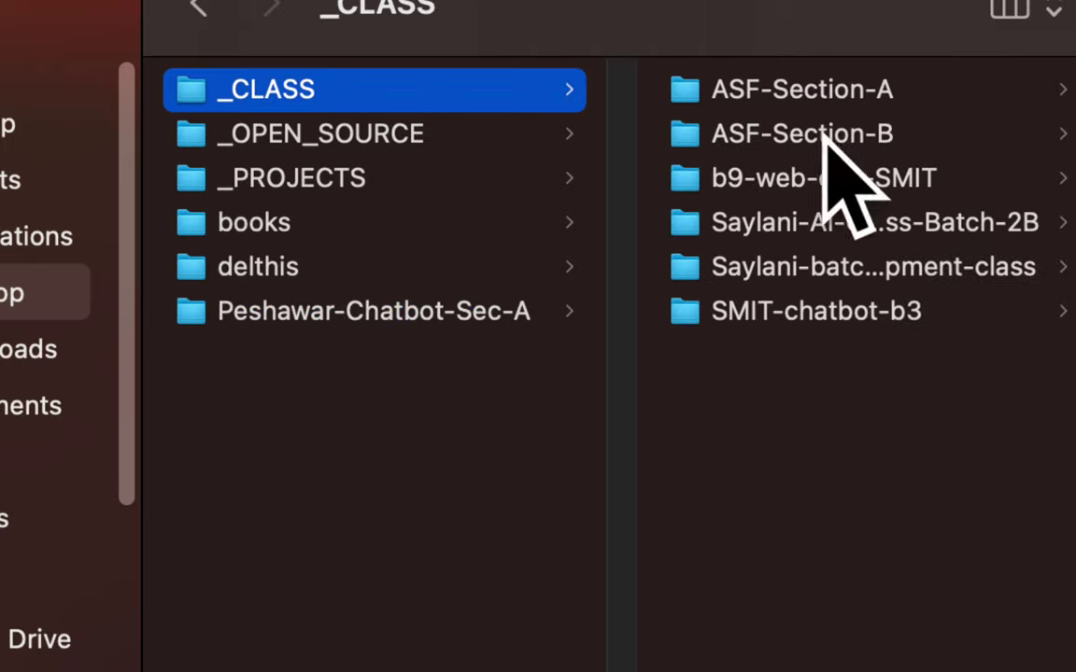
click(419, 150)
click(396, 177)
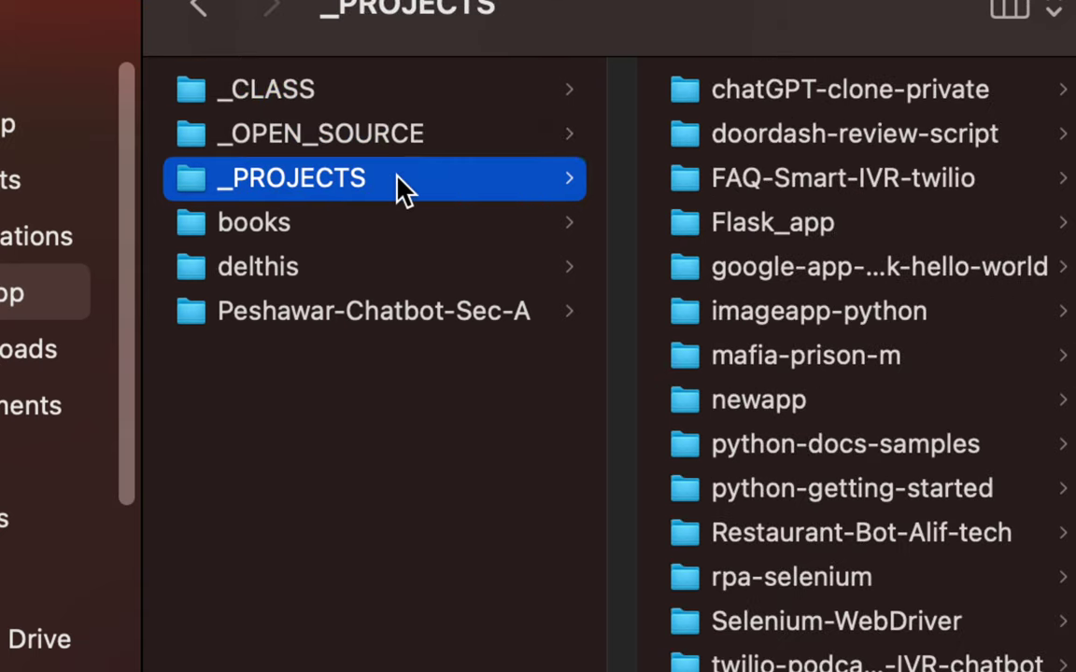
click(360, 313)
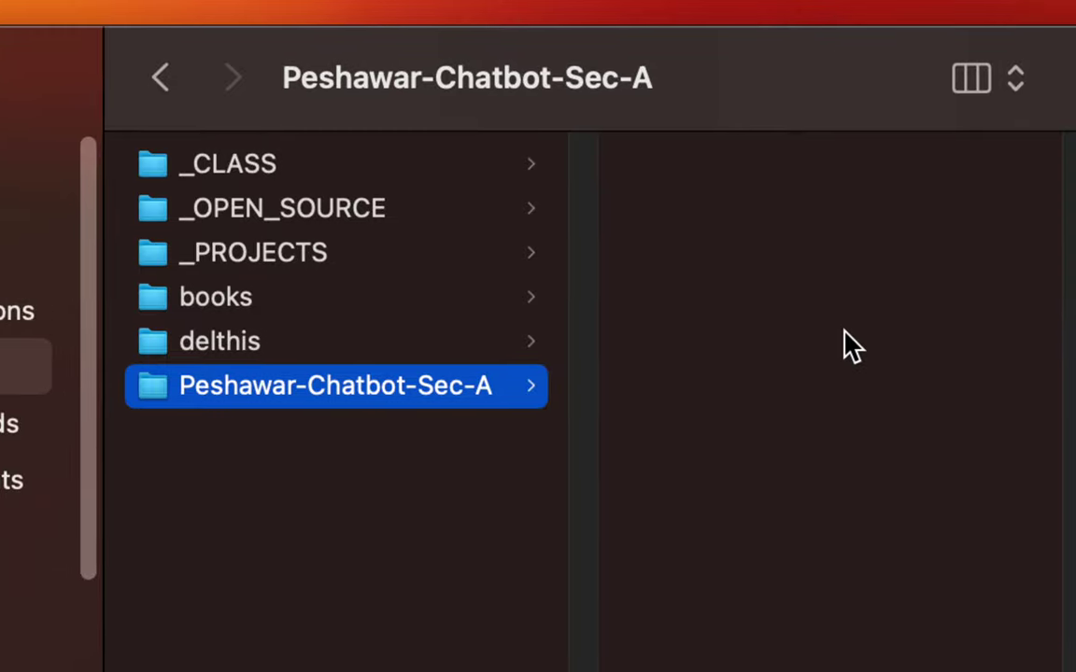
Show the hidden items inside the Peshawar-Chatbot-Sec-A folder and select that folder in Finder
click(732, 271)
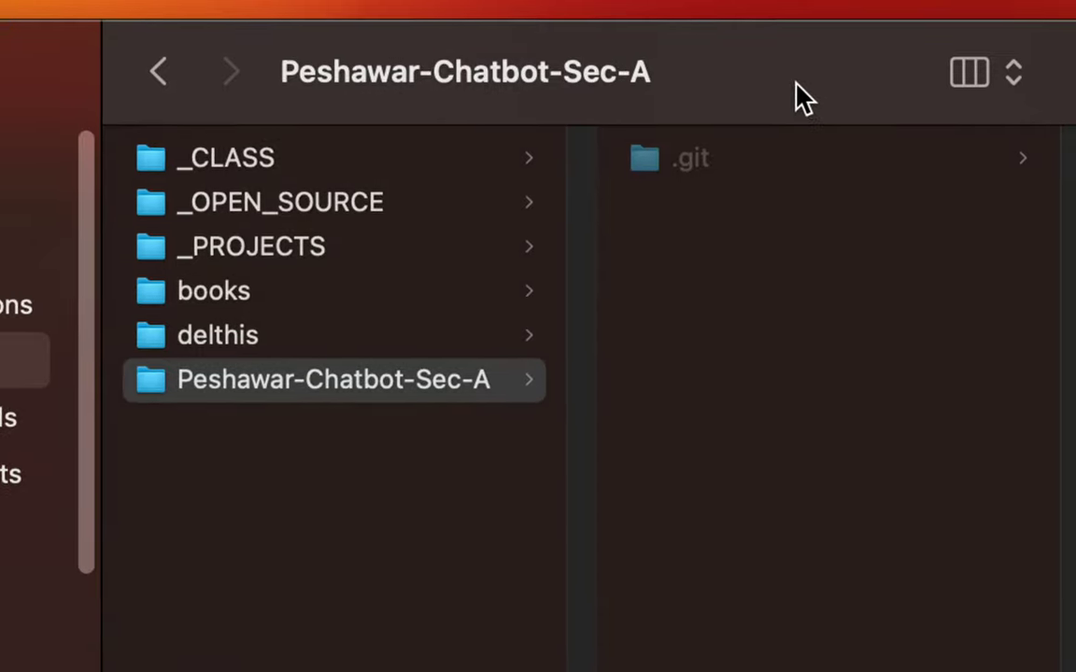
click(347, 400)
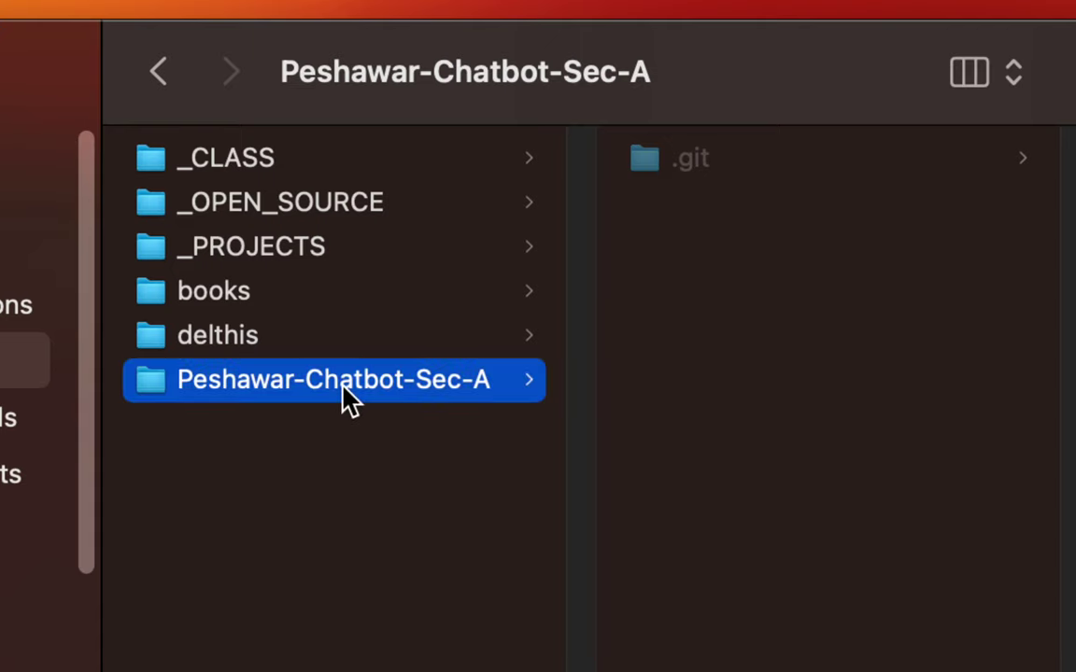
key(Escape)
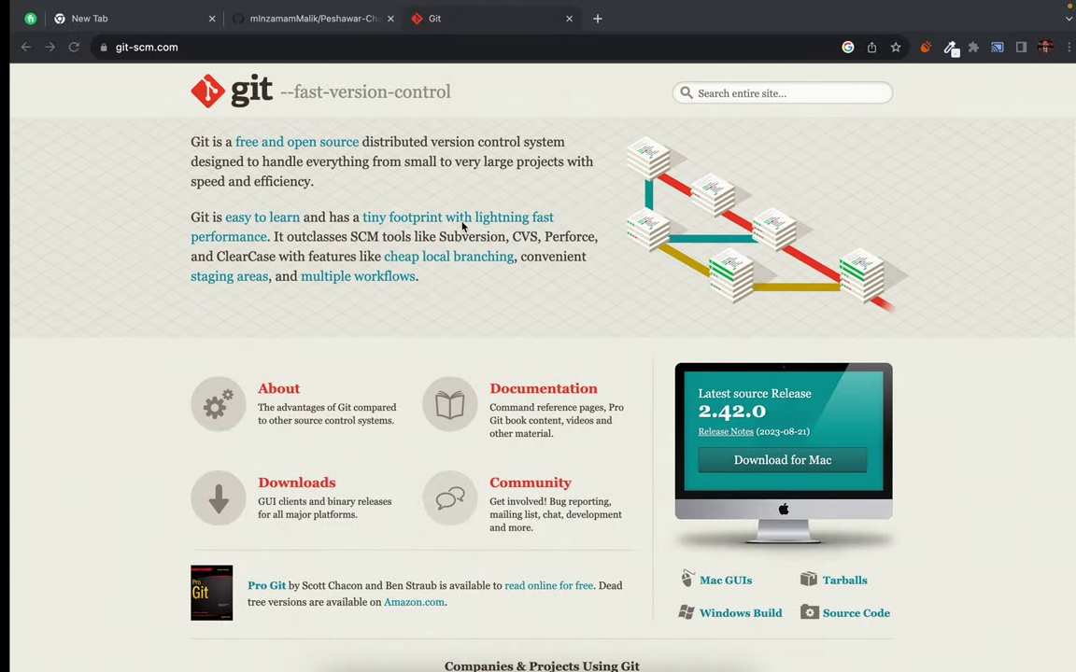
Search Google for vscode in a new Chrome tab and open the Visual Studio Code website
click(579, 19)
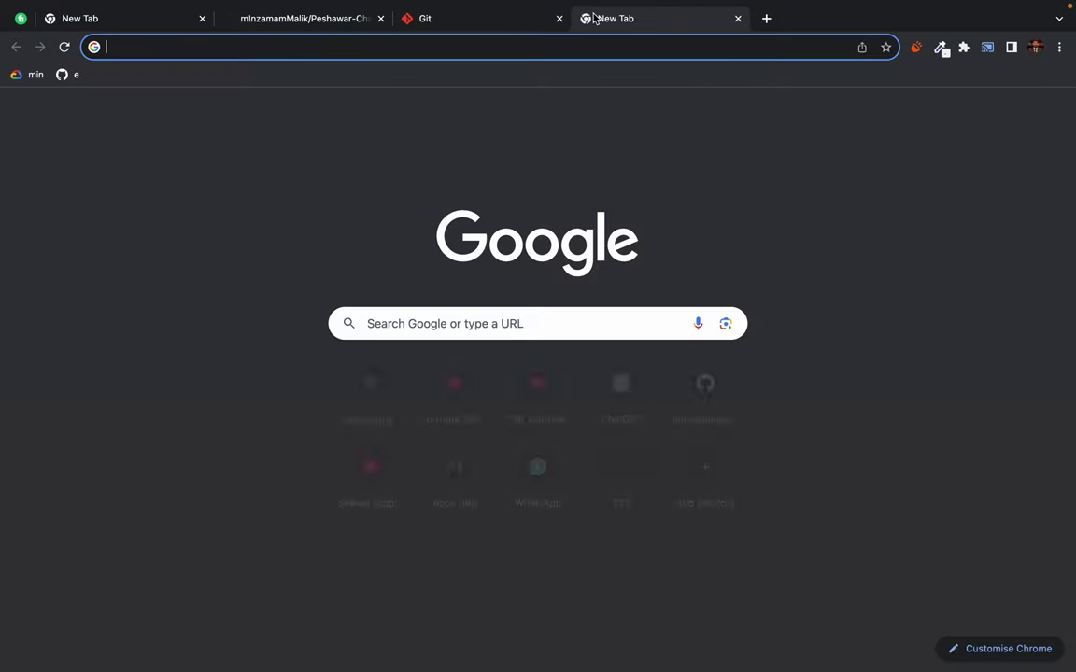
click(446, 45)
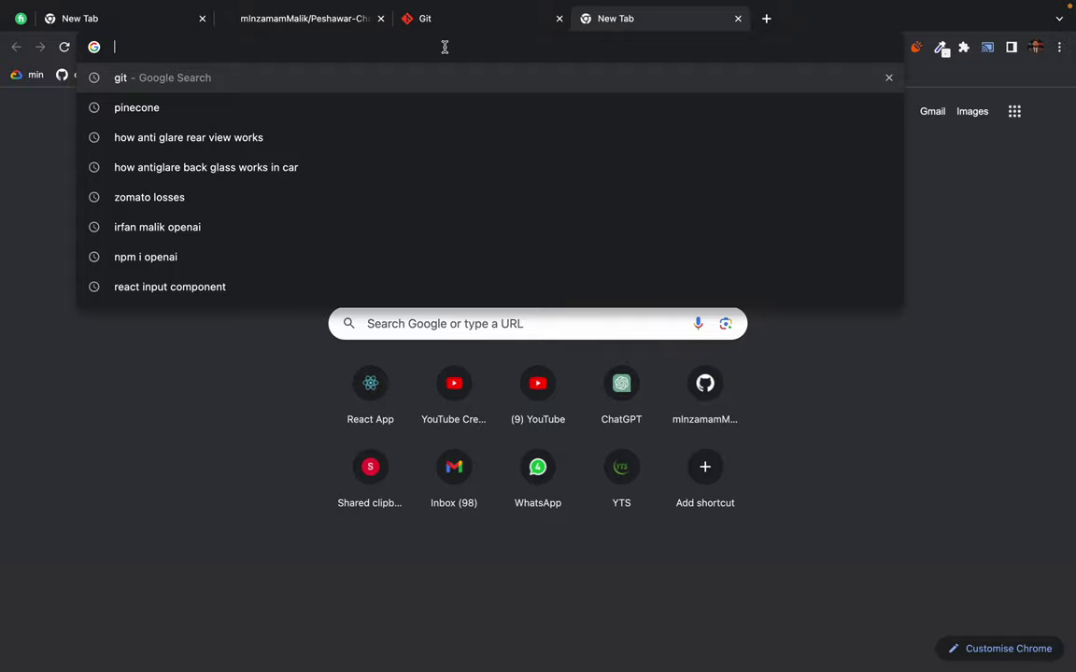
text(vscode)
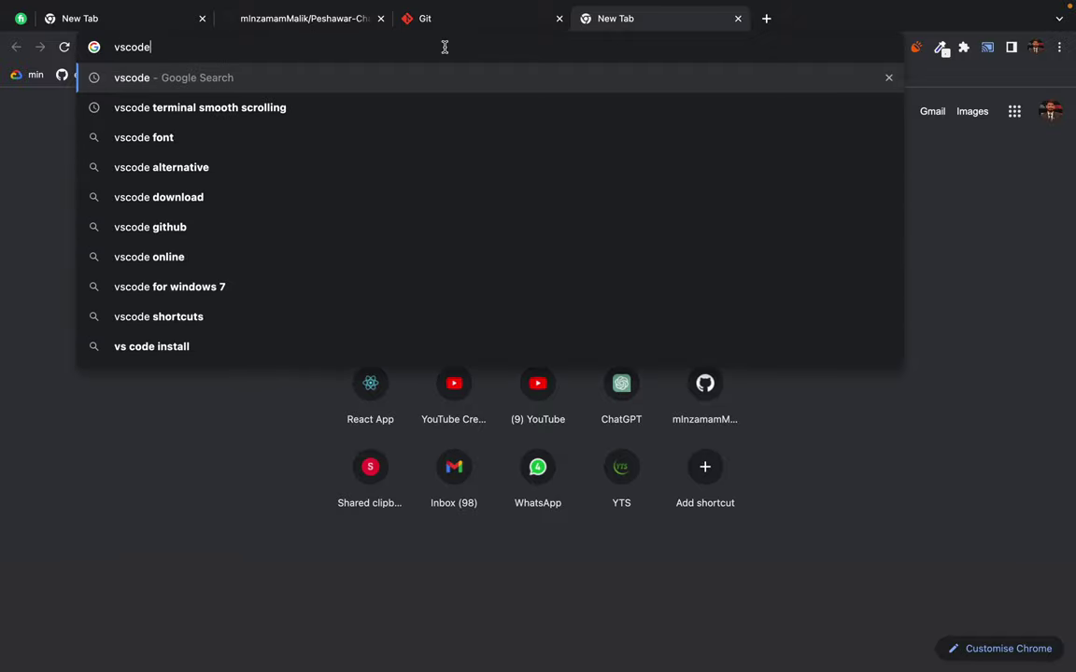
key(Return)
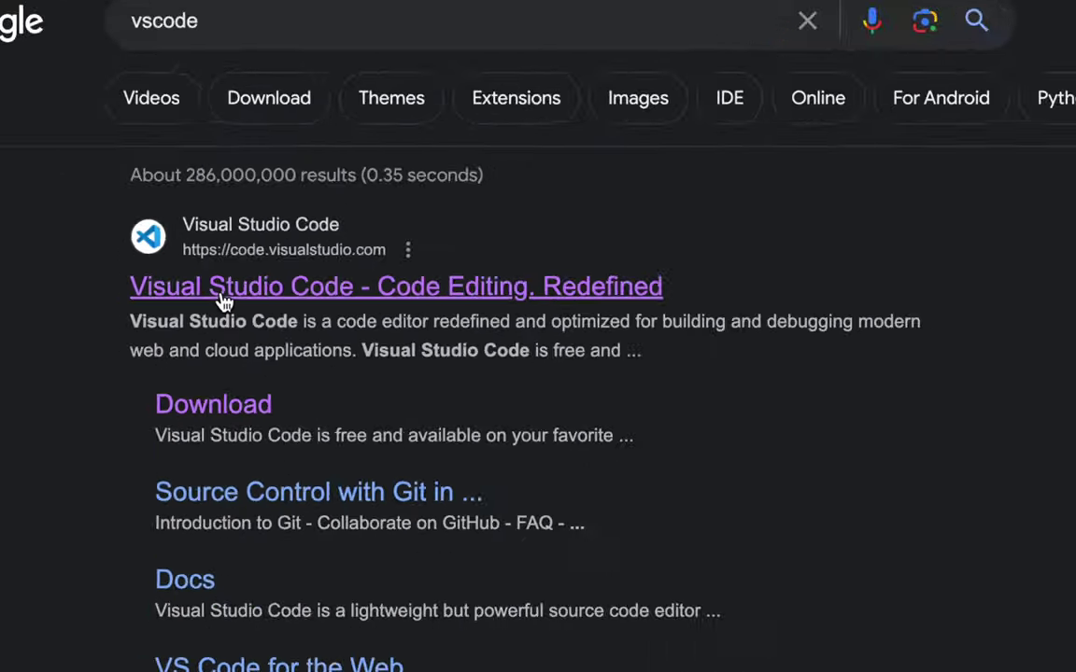
click(223, 299)
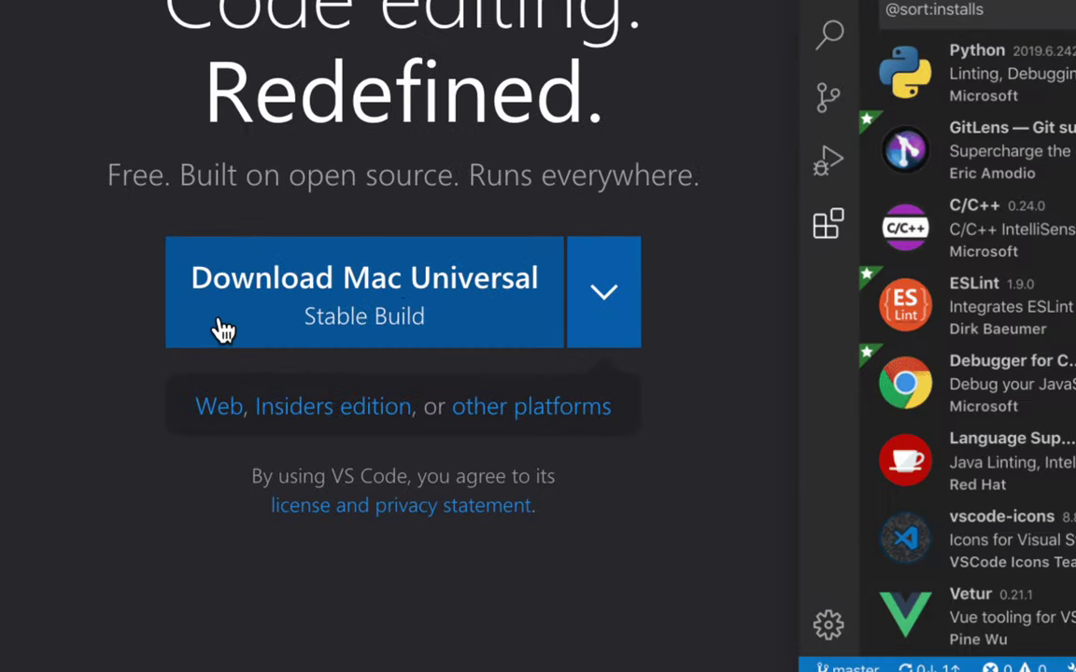
Review the Visual Studio Code download options for macOS, Windows x64 and Linux x64 and close the list
click(607, 295)
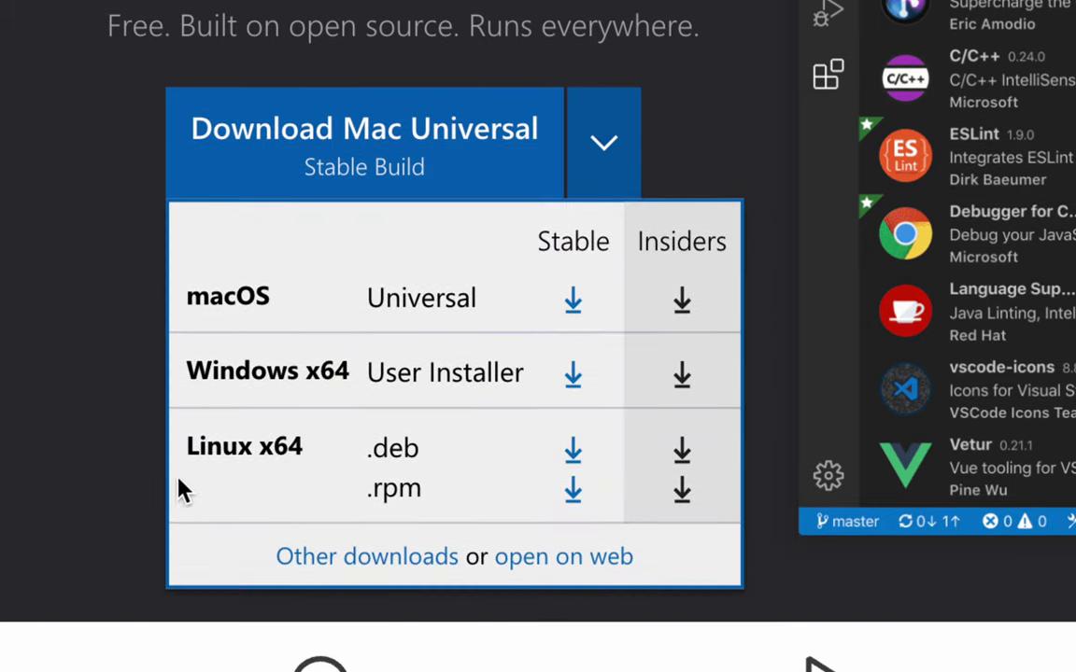
click(110, 177)
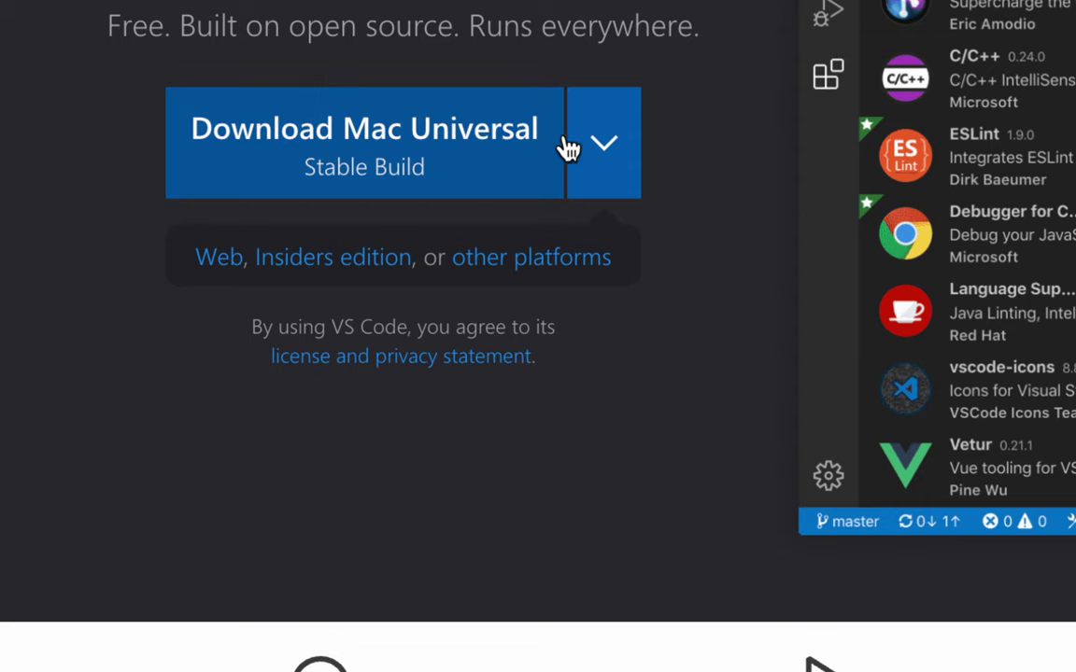
click(605, 151)
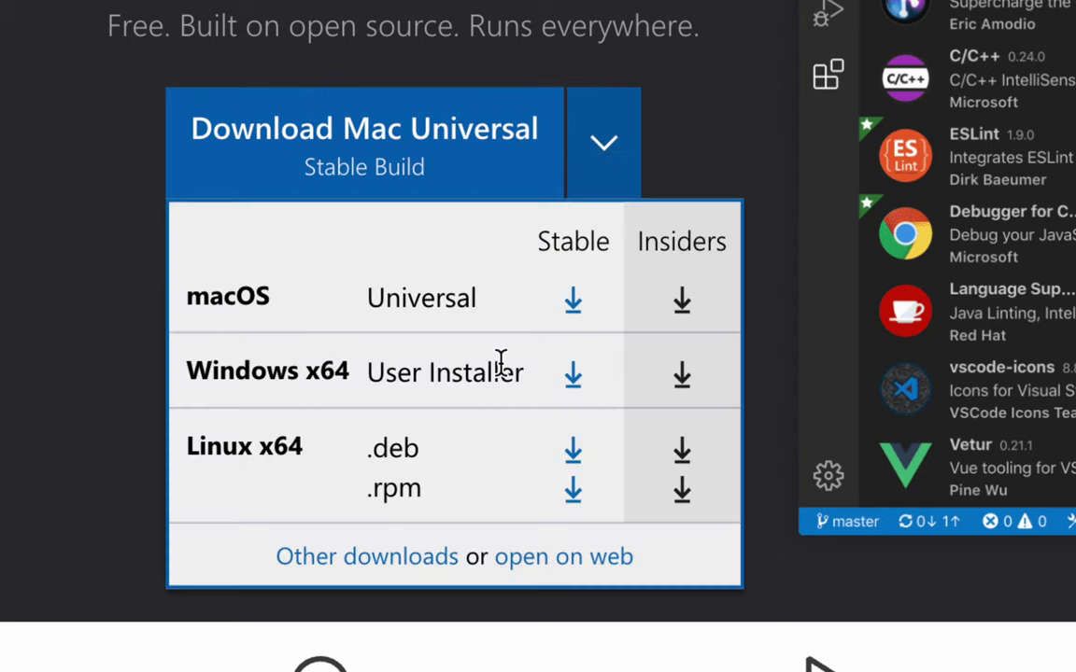
click(106, 323)
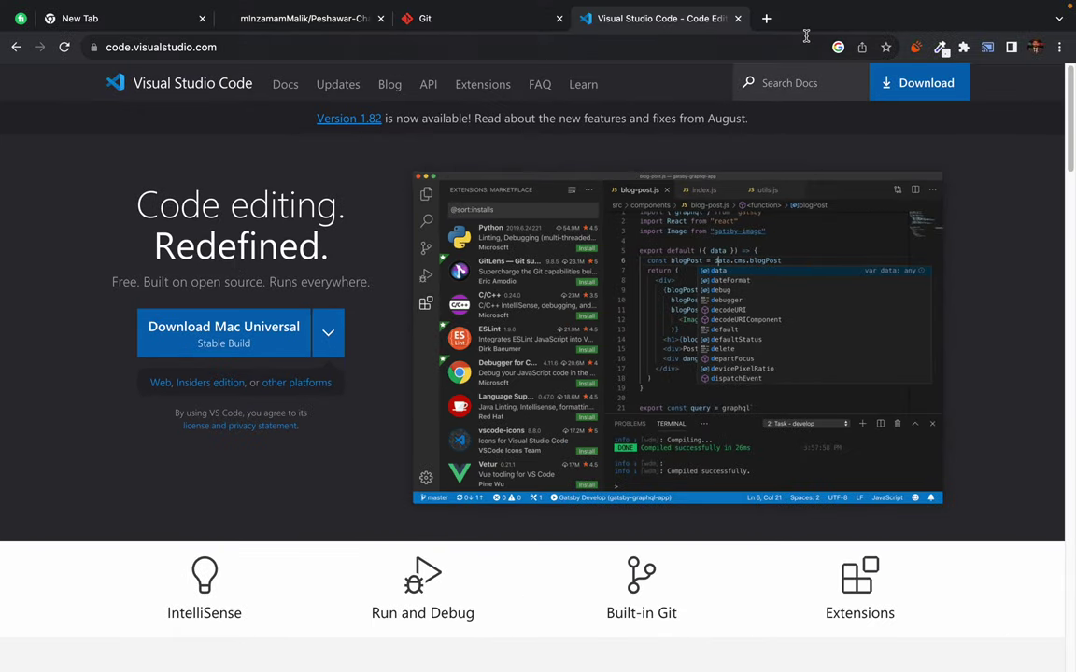
Alternate between the open Git and Visual Studio Code websites to review both download pages
click(416, 19)
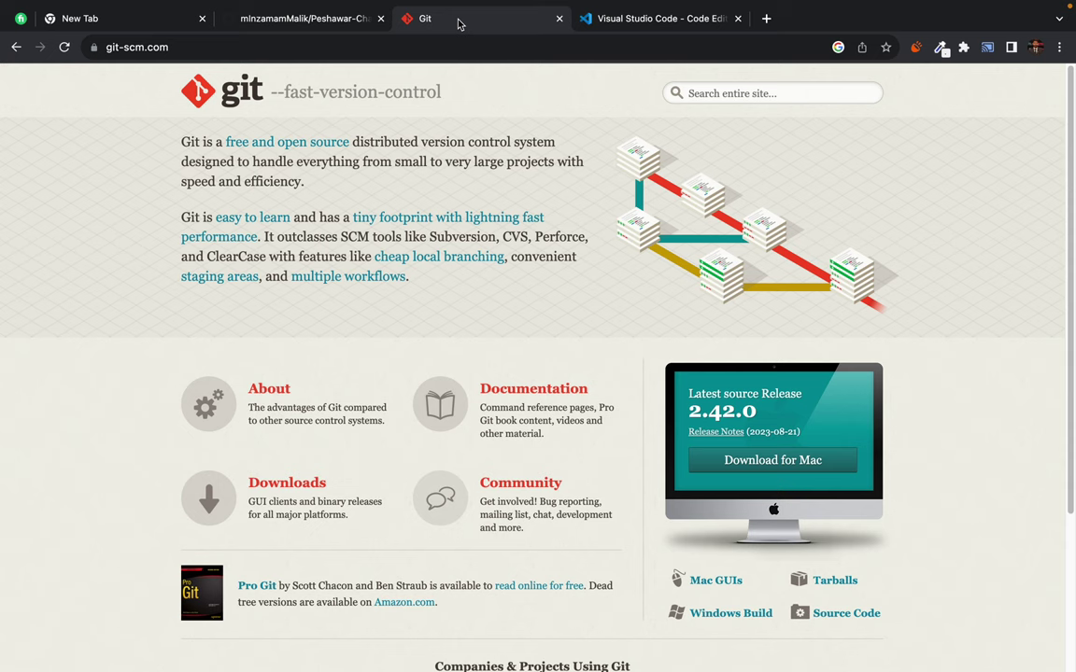
click(584, 23)
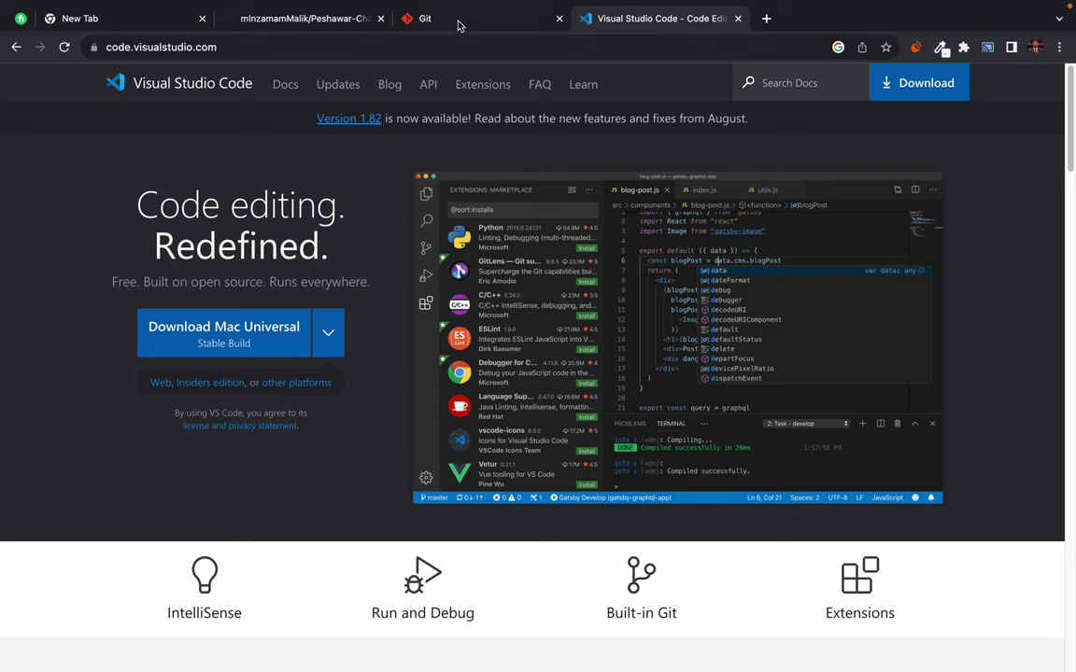
click(415, 22)
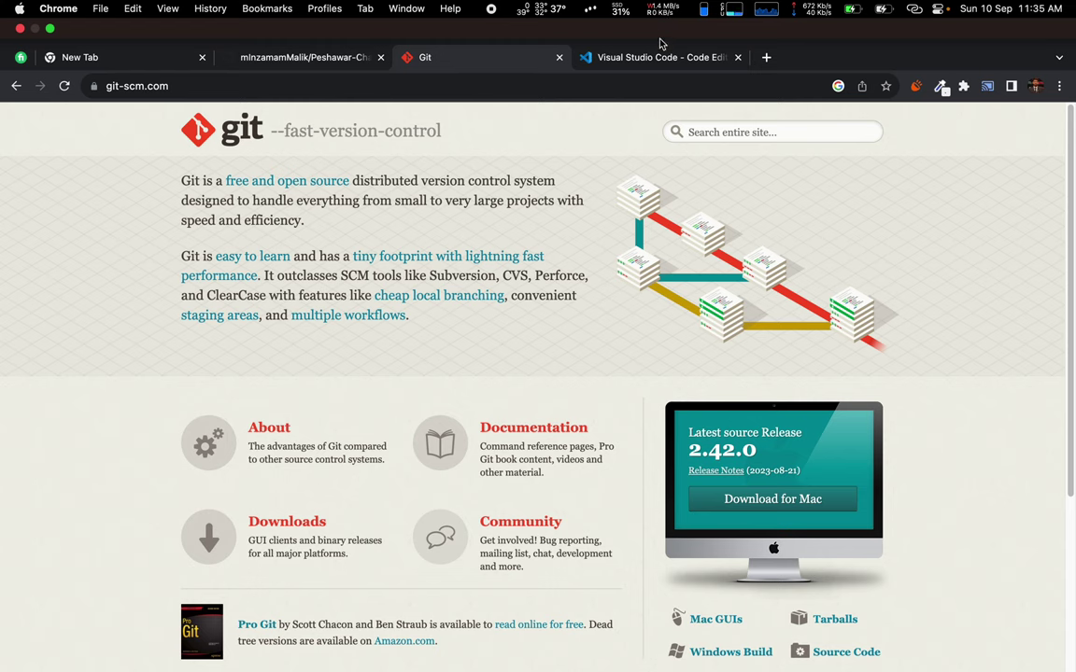
click(661, 59)
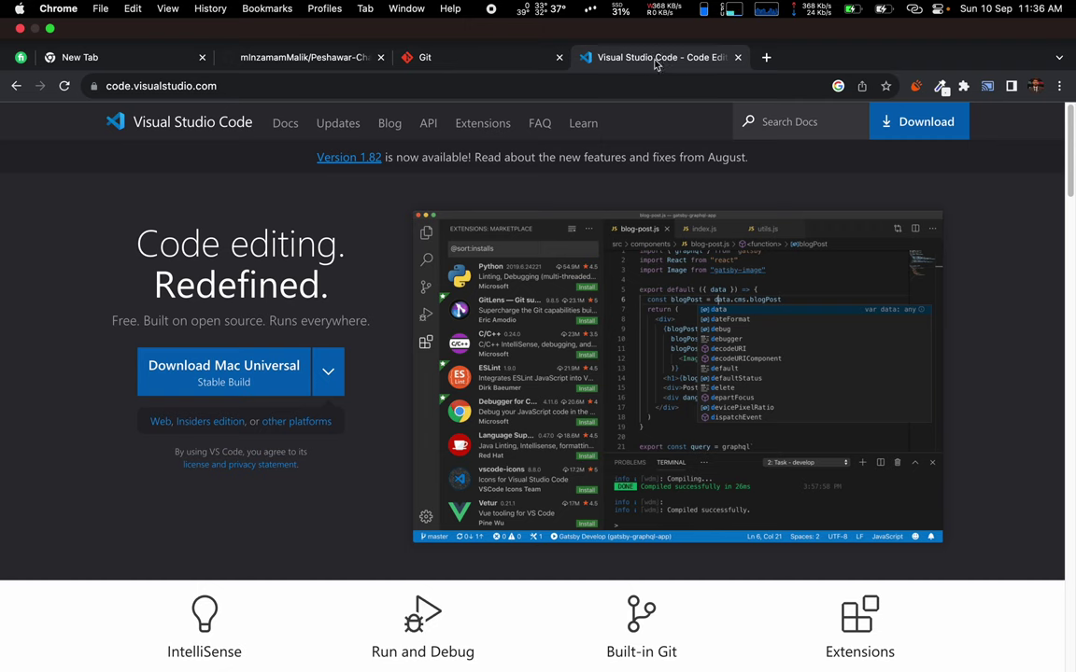
Switch to Finder, preview the Peshawar-Chatbot-Sec-A folder and view the contents of its .git folder
key(ctrl+Left)
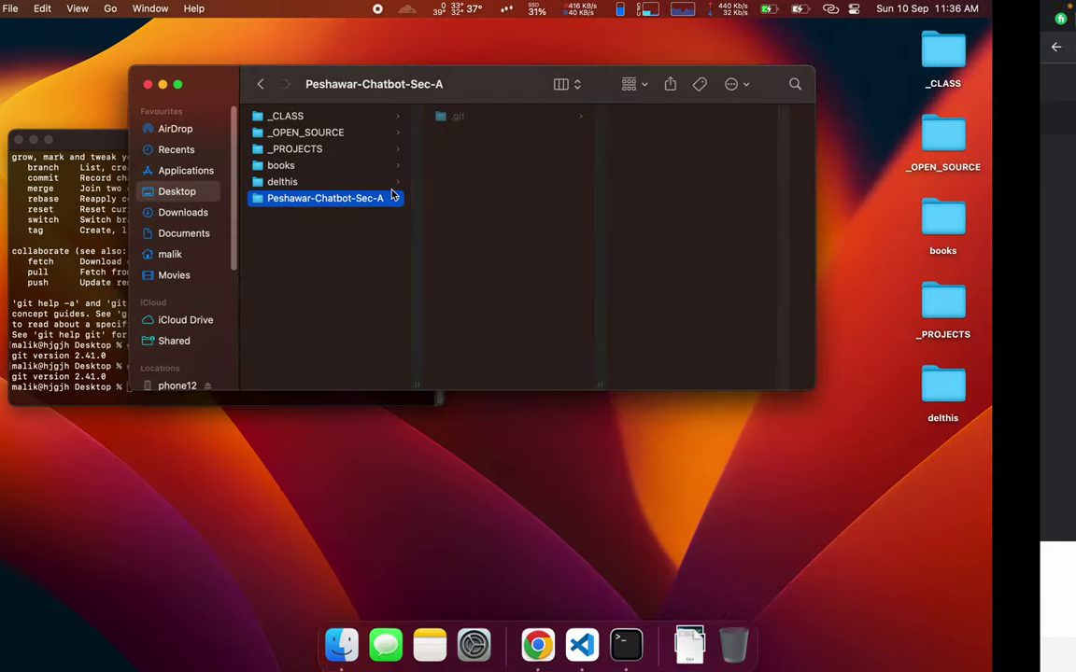
key(space)
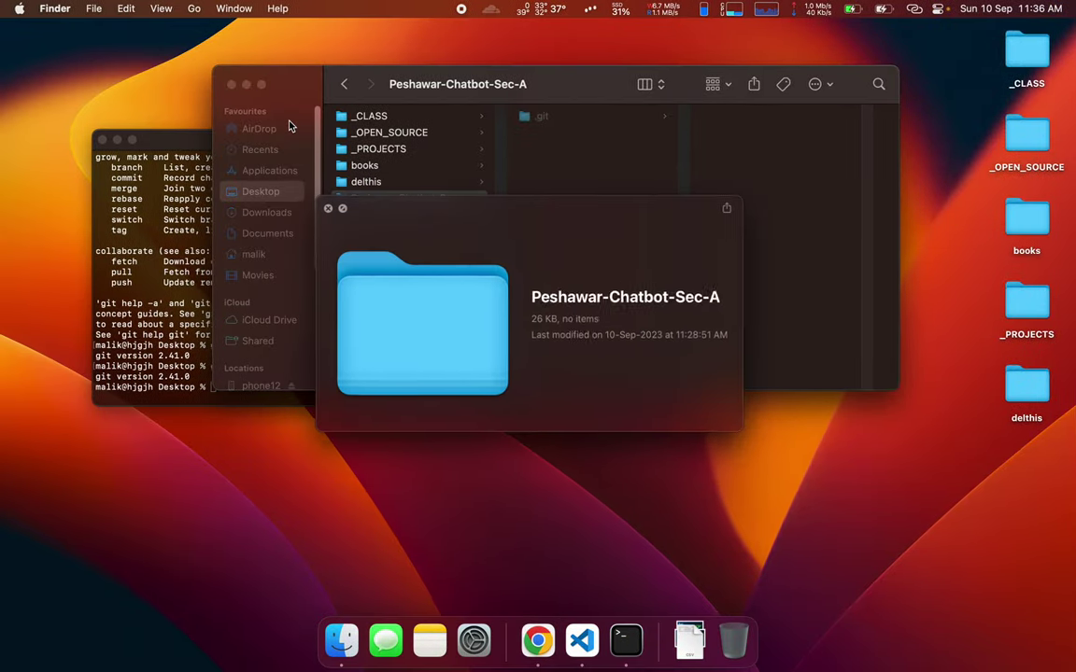
key(Right)
key(space)
Bring up Visual Studio Code through a Spotlight search for code, return to the Desktop and quit the editor
key(super+space)
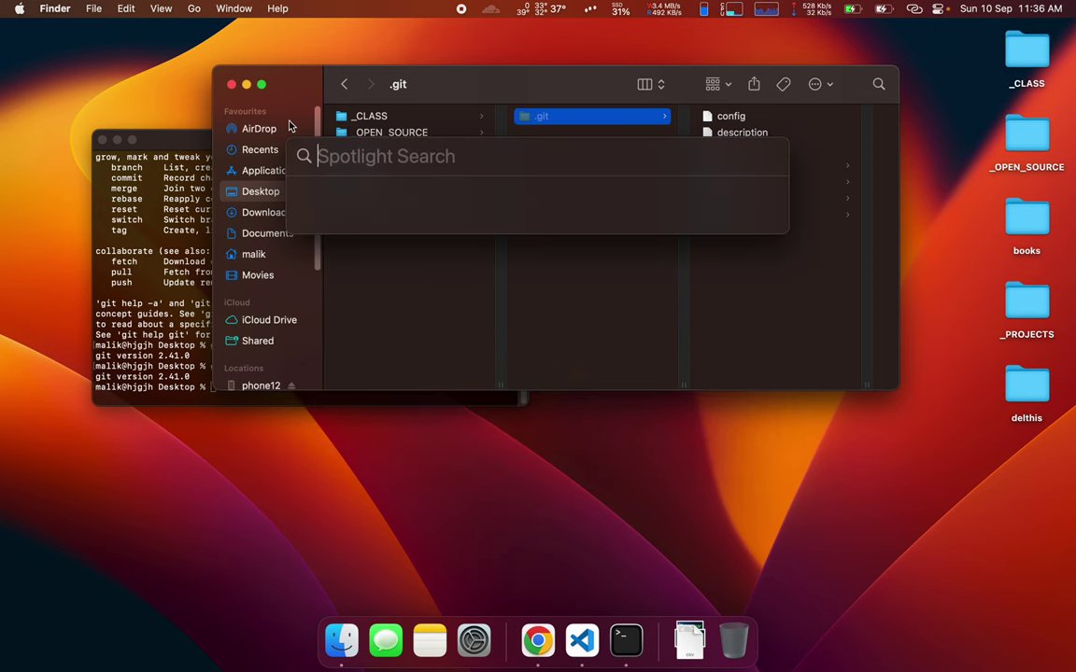
text(code)
key(Return)
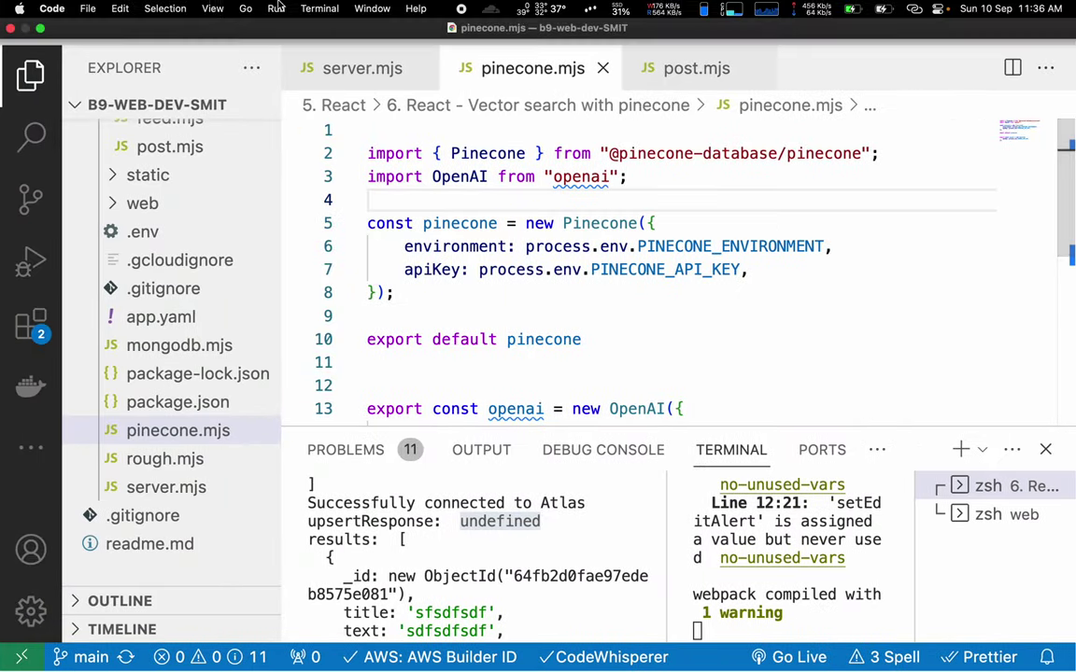
key(ctrl+Left)
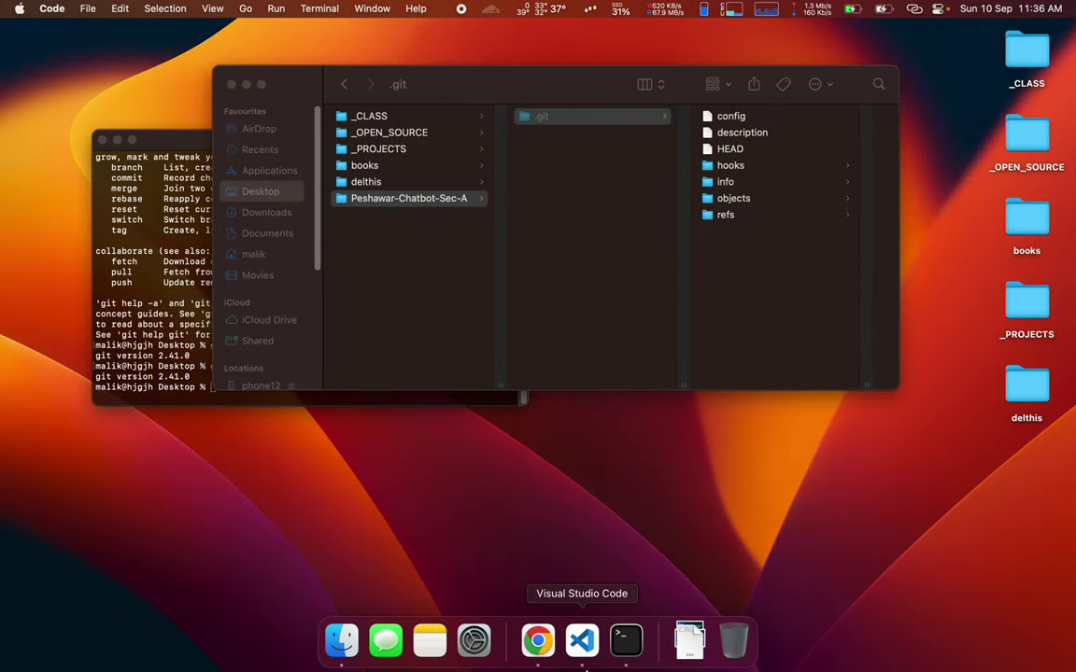
right_click(581, 641)
click(581, 589)
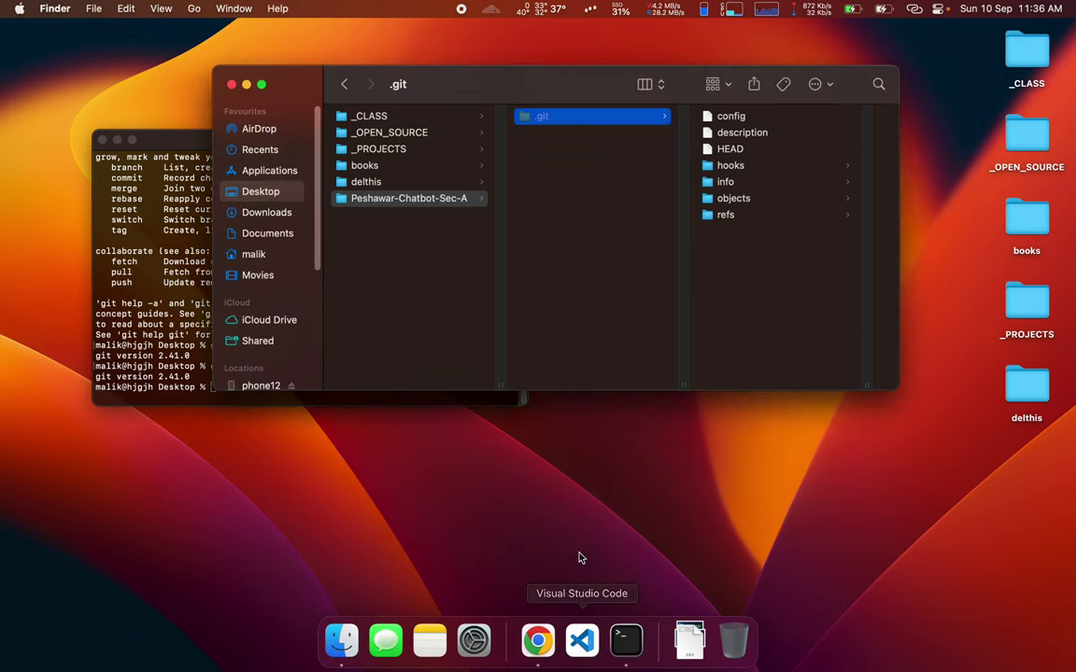
click(579, 557)
Select the Peshawar-Chatbot-Sec-A folder in Finder, bring the Terminal window to the front and move it slightly up
click(425, 197)
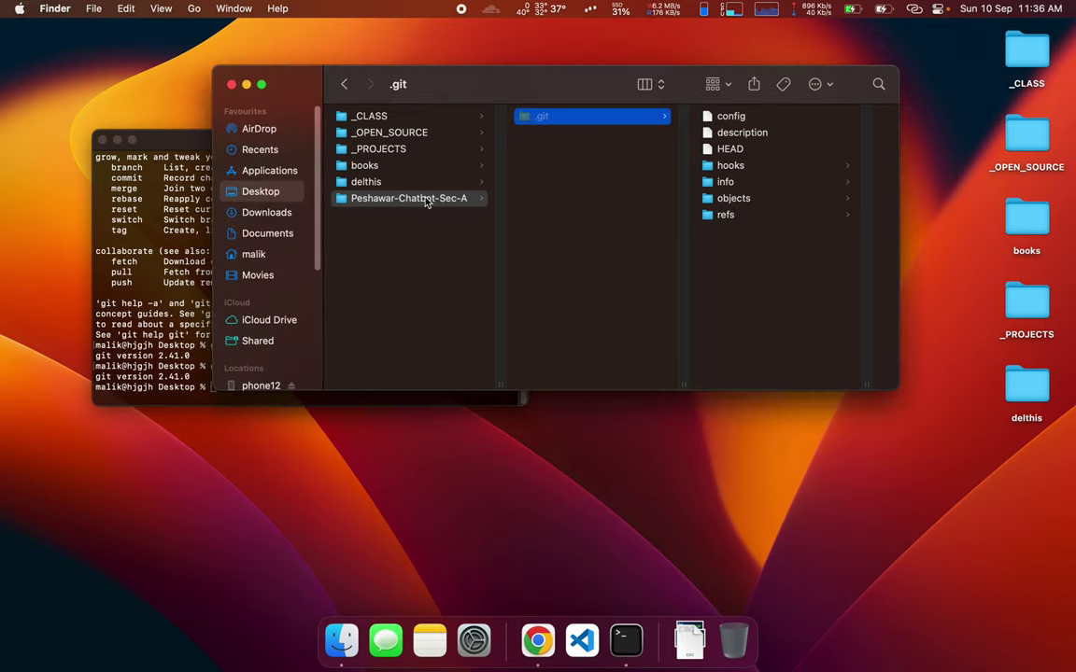
click(618, 152)
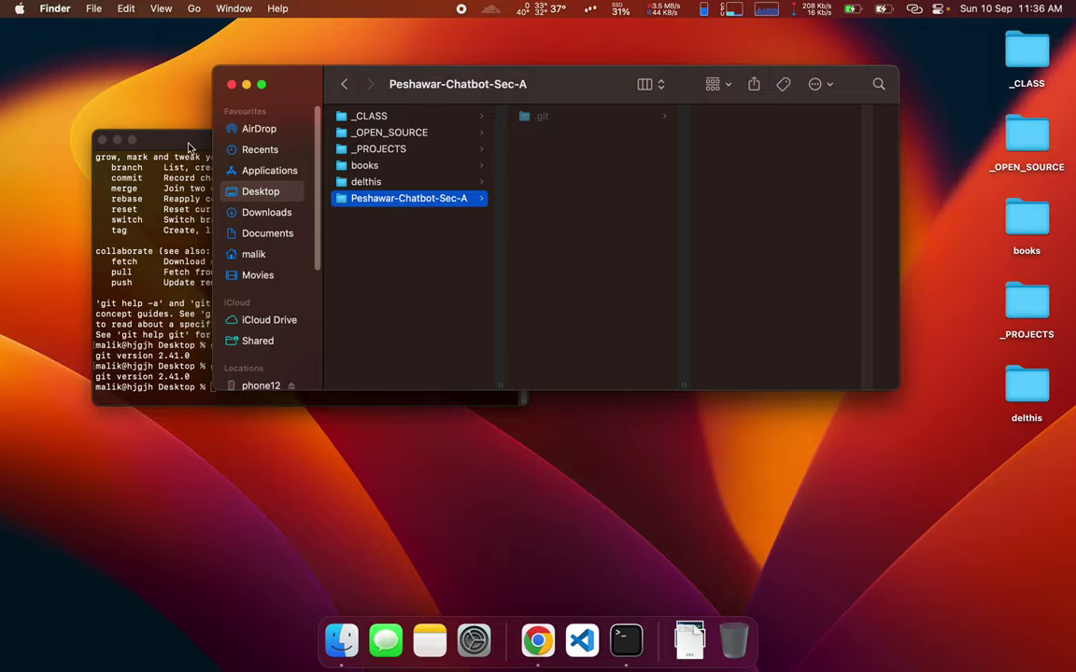
click(186, 144)
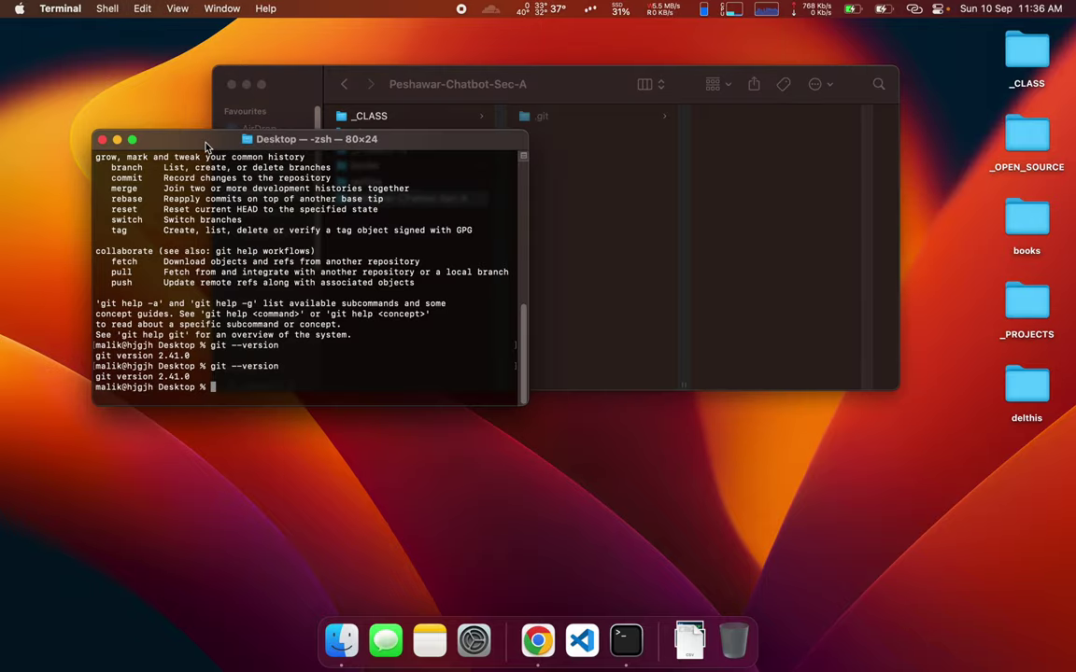
drag(205, 147, 205, 116)
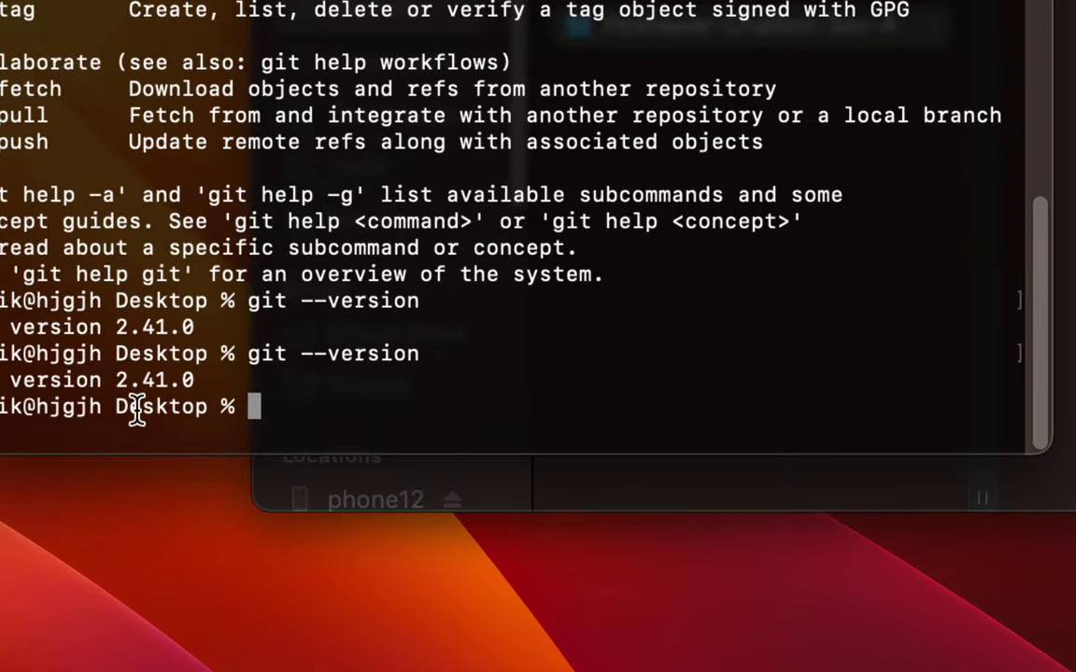
Change the Terminal's working directory from Desktop to the cloned repository with cd Peshawar-Chatbot-Sec-A
double_click(136, 408)
click(322, 408)
text(c)
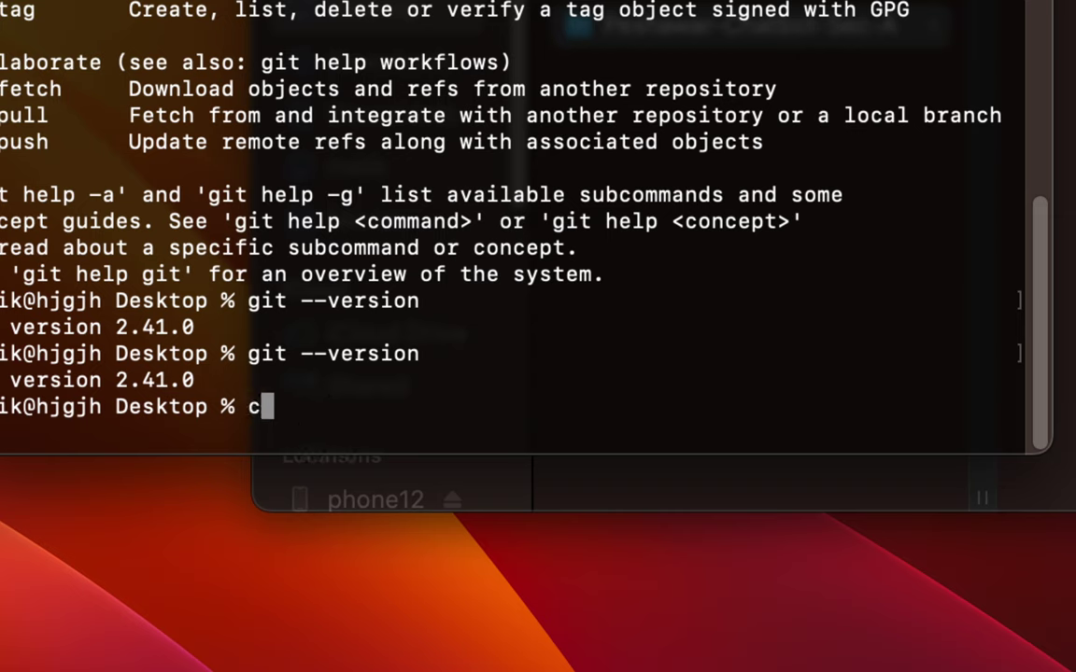
text(d Pesh)
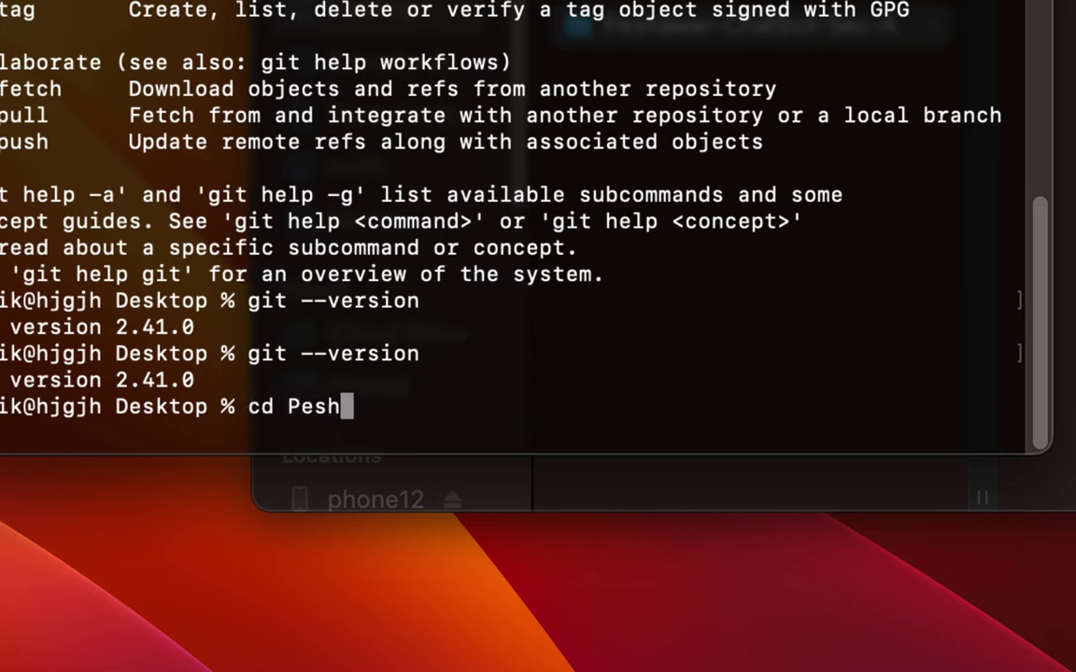
key(Tab)
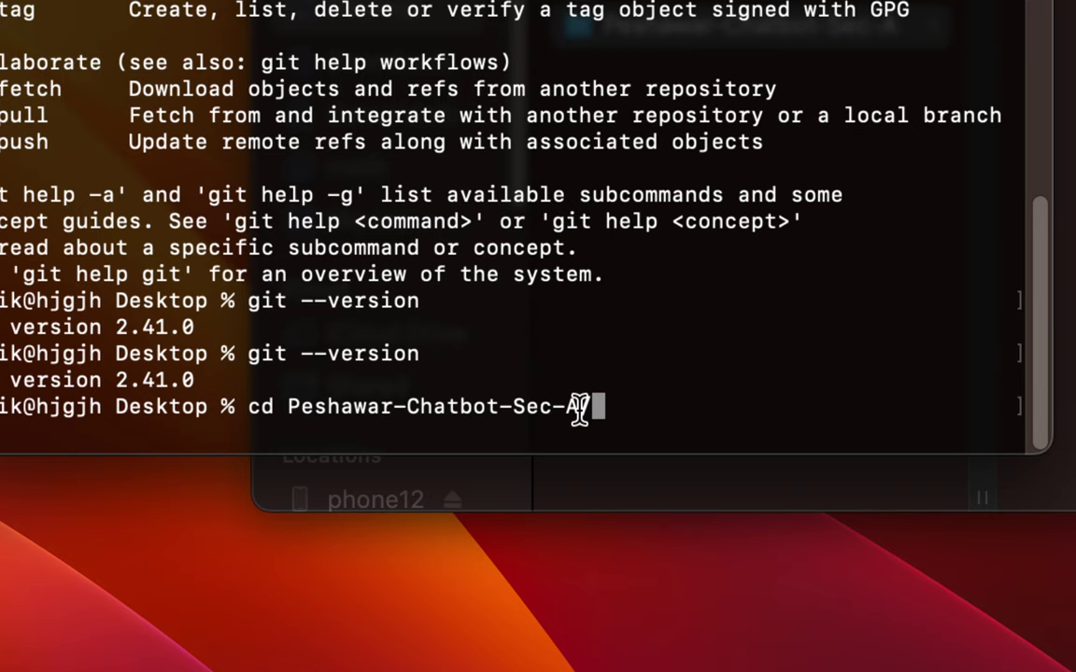
key(Return)
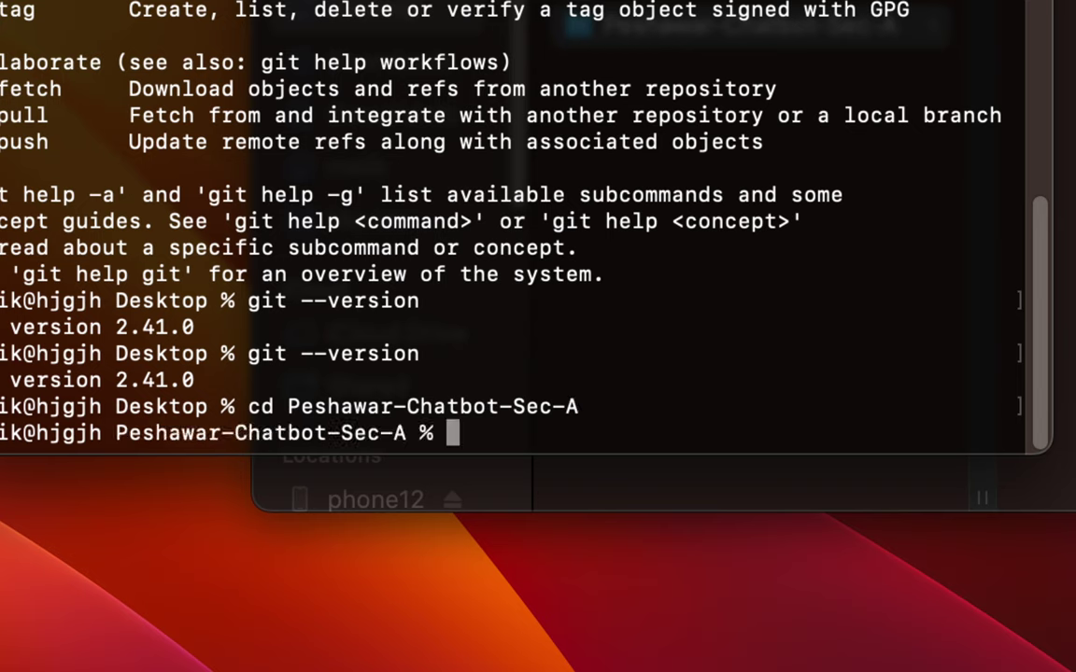
drag(248, 407, 272, 411)
click(273, 411)
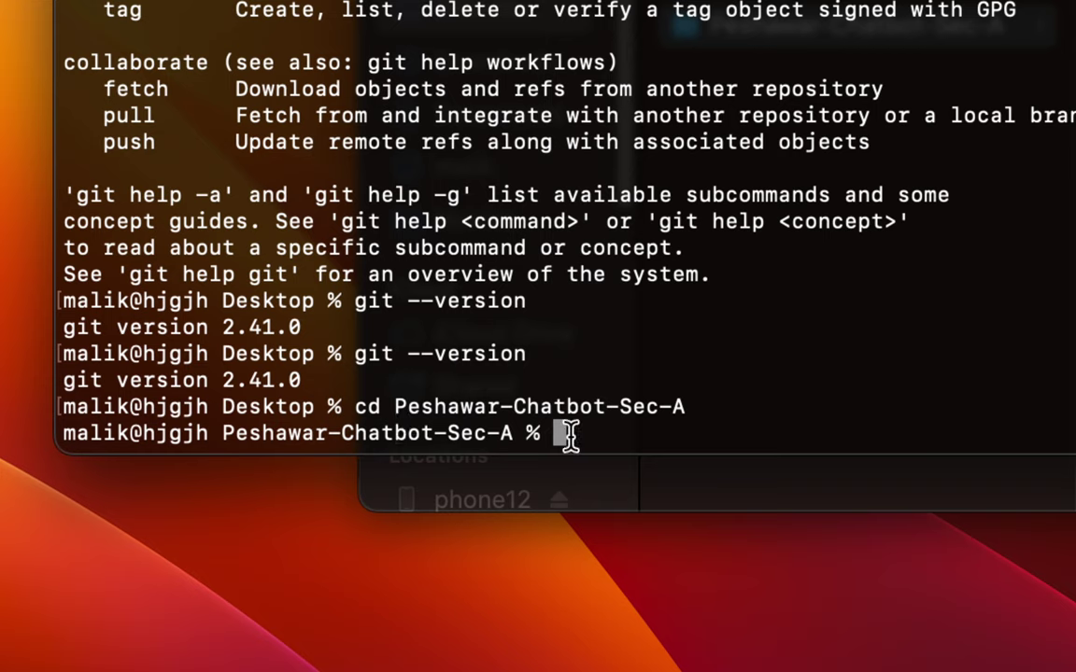
drag(241, 434, 545, 434)
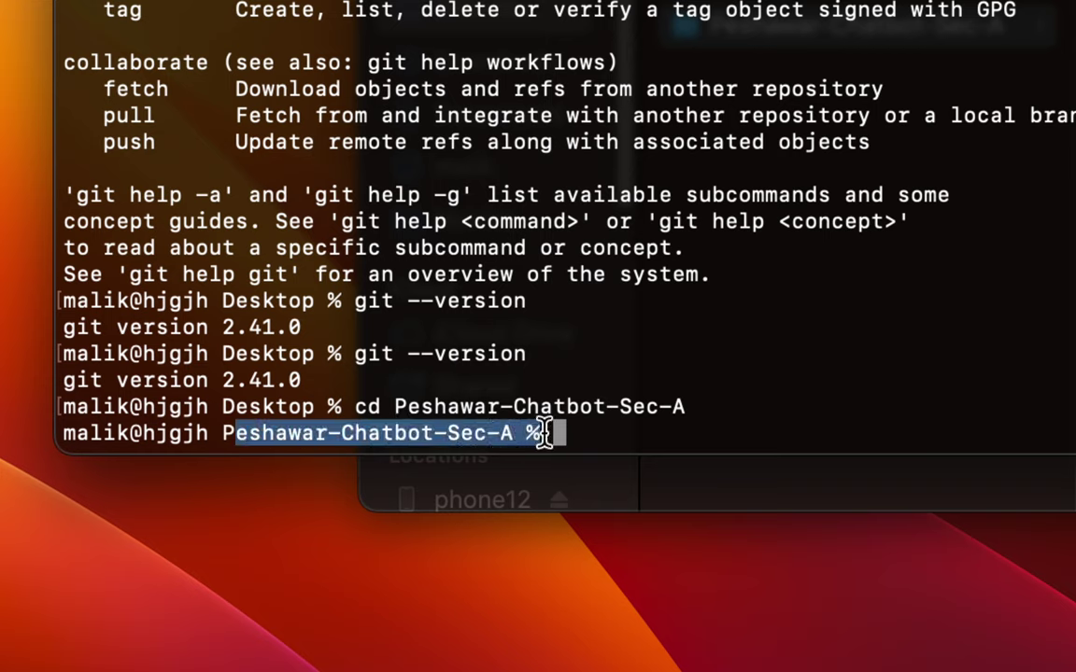
click(559, 434)
Open the current repository folder in Visual Studio Code from the Terminal with the command code
text(CODE)
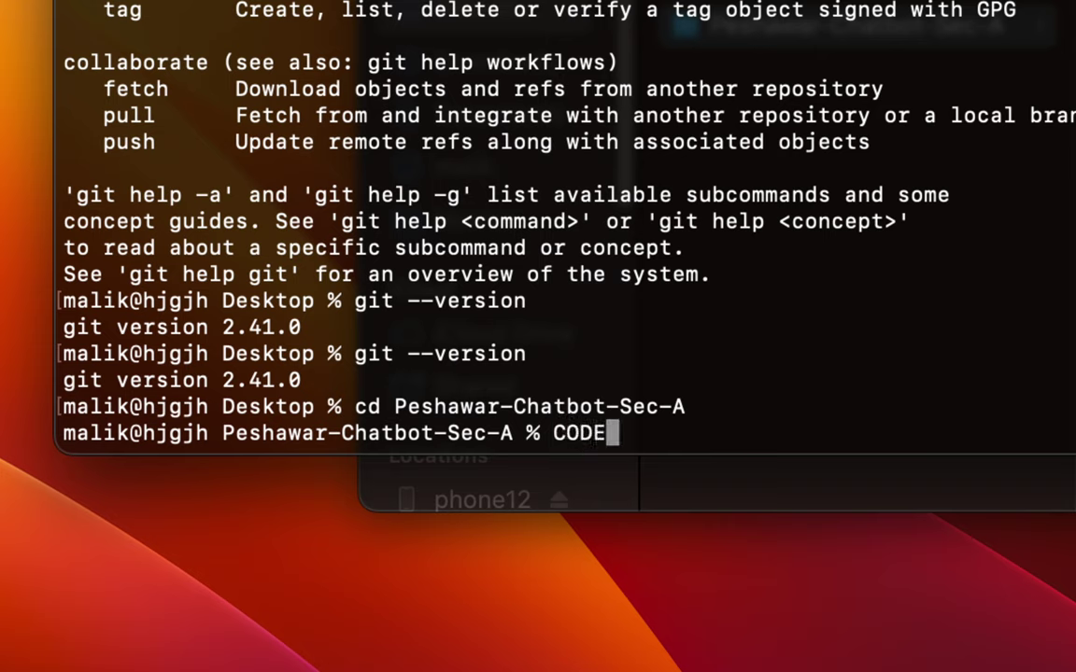
key(BackSpace)
key(BackSpace)
key(BackSpace)
key(BackSpace)
text(c)
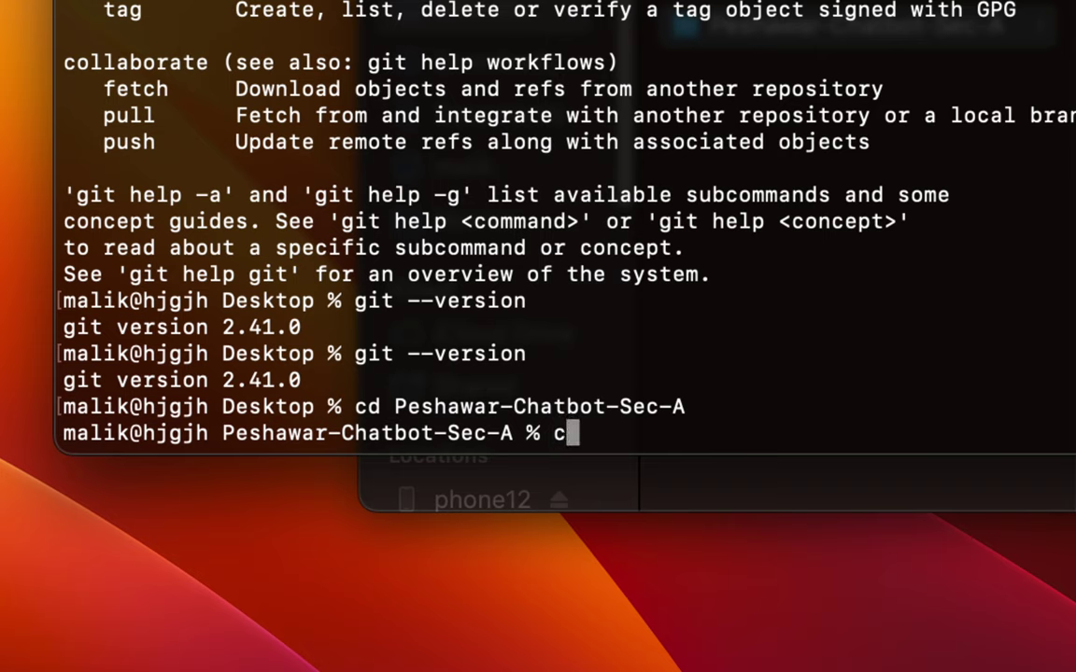
text(ode .)
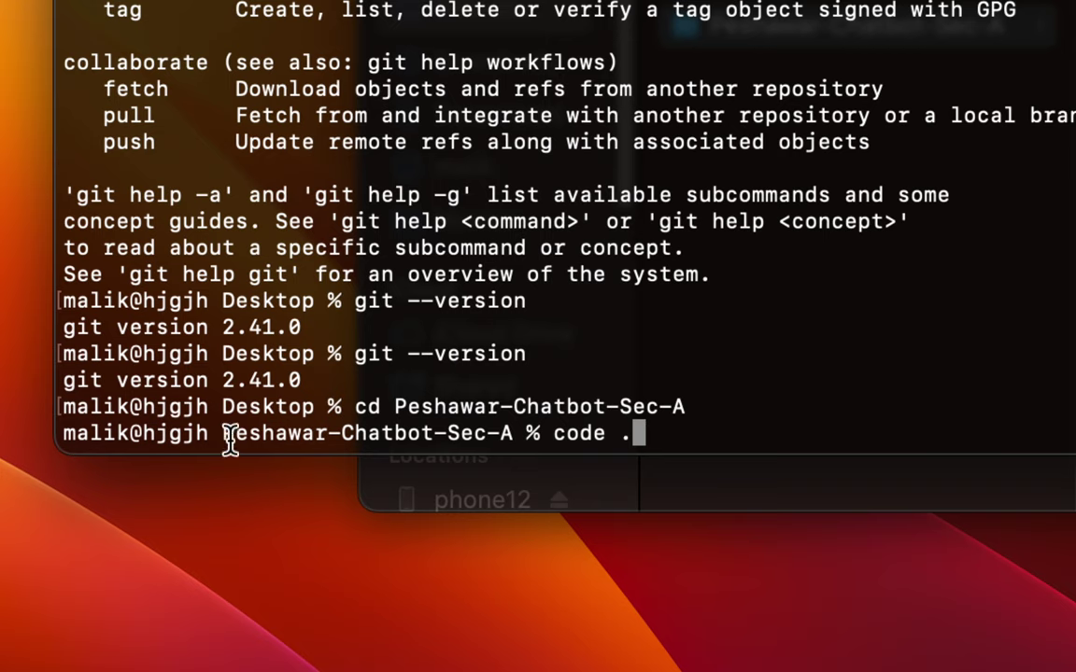
drag(222, 435, 635, 437)
click(635, 437)
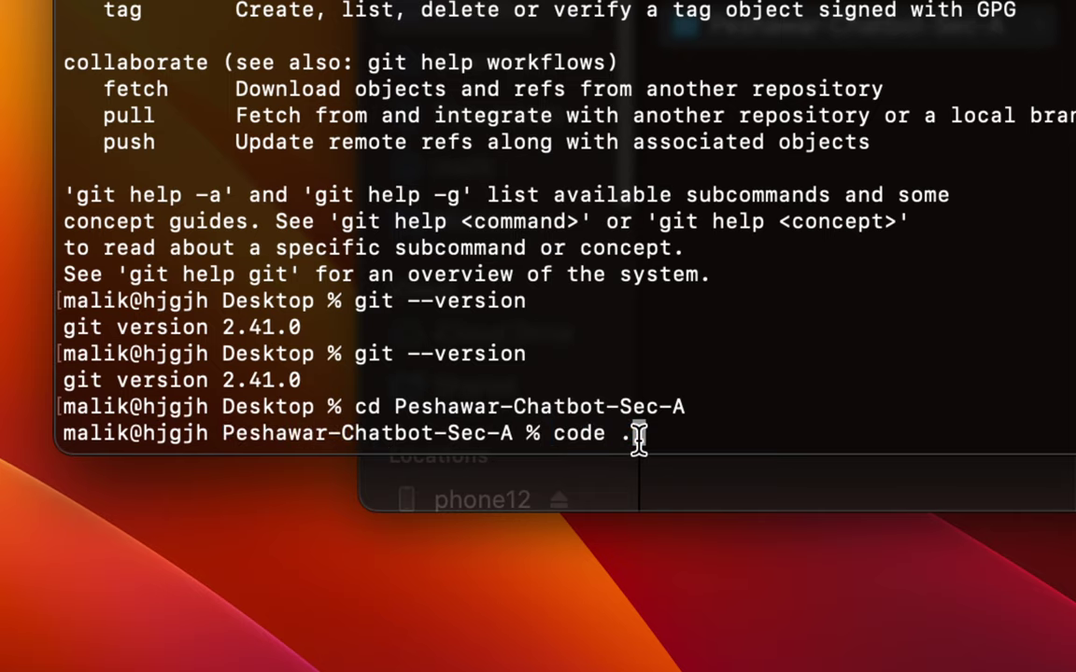
key(Return)
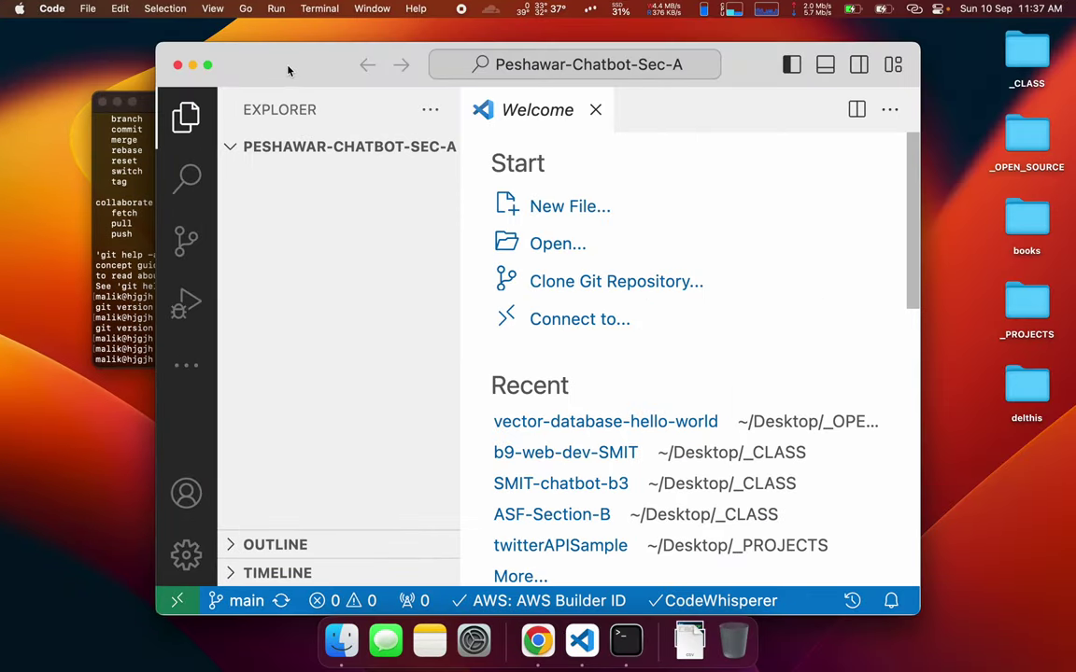
Reposition the Visual Studio Code window and make it full screen
drag(289, 70, 249, 68)
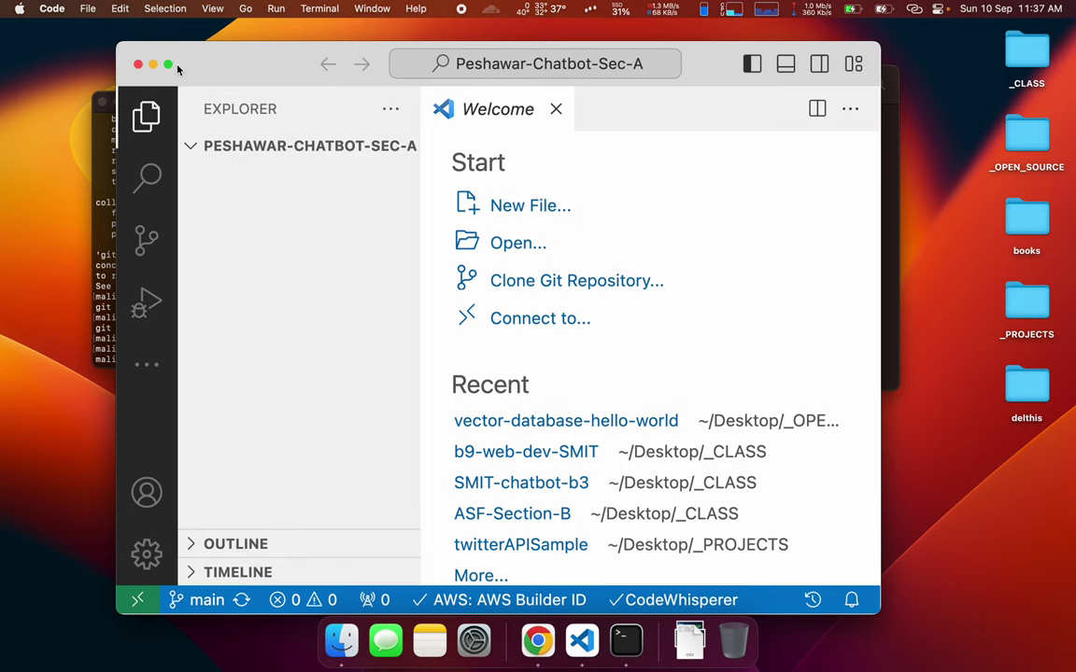
drag(238, 61, 199, 30)
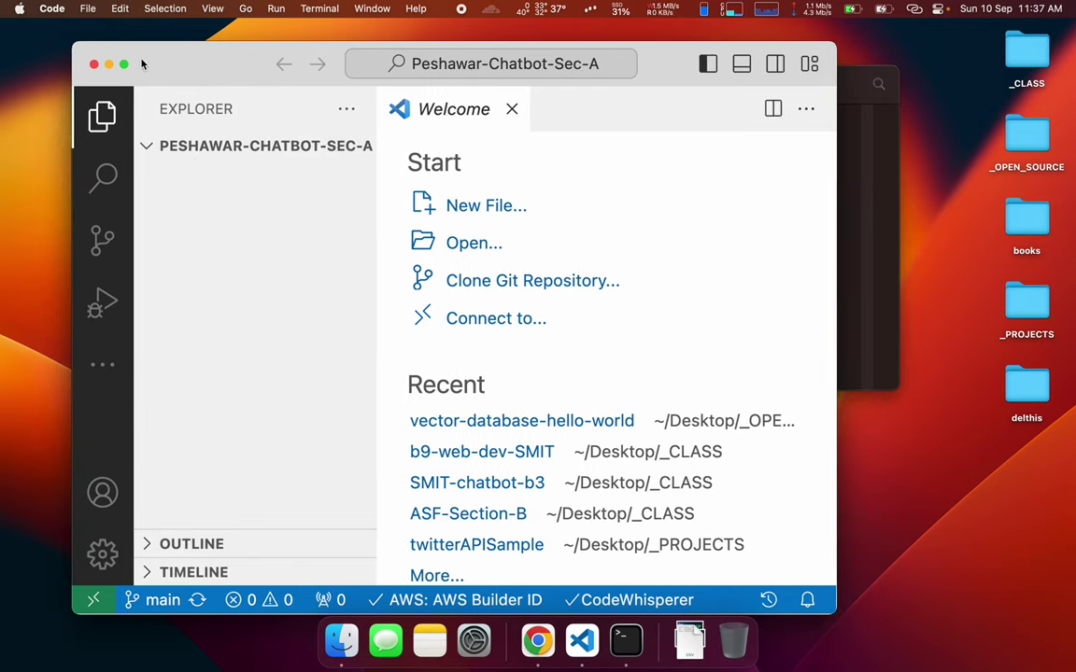
click(123, 63)
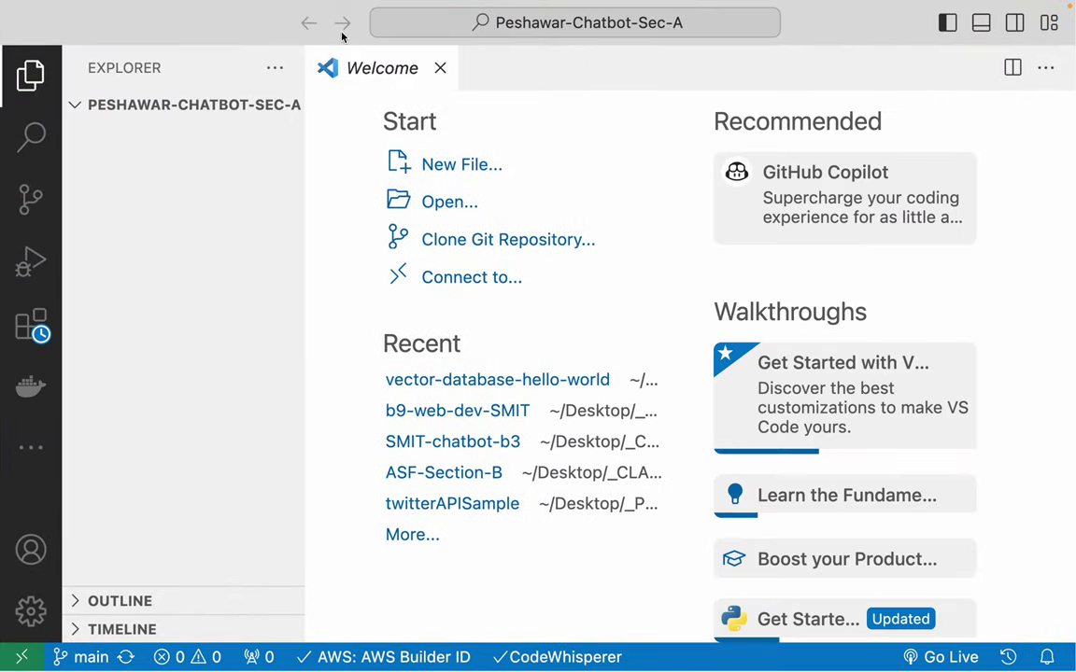
Close the Welcome page and make the Explorer sidebar slightly wider
click(438, 71)
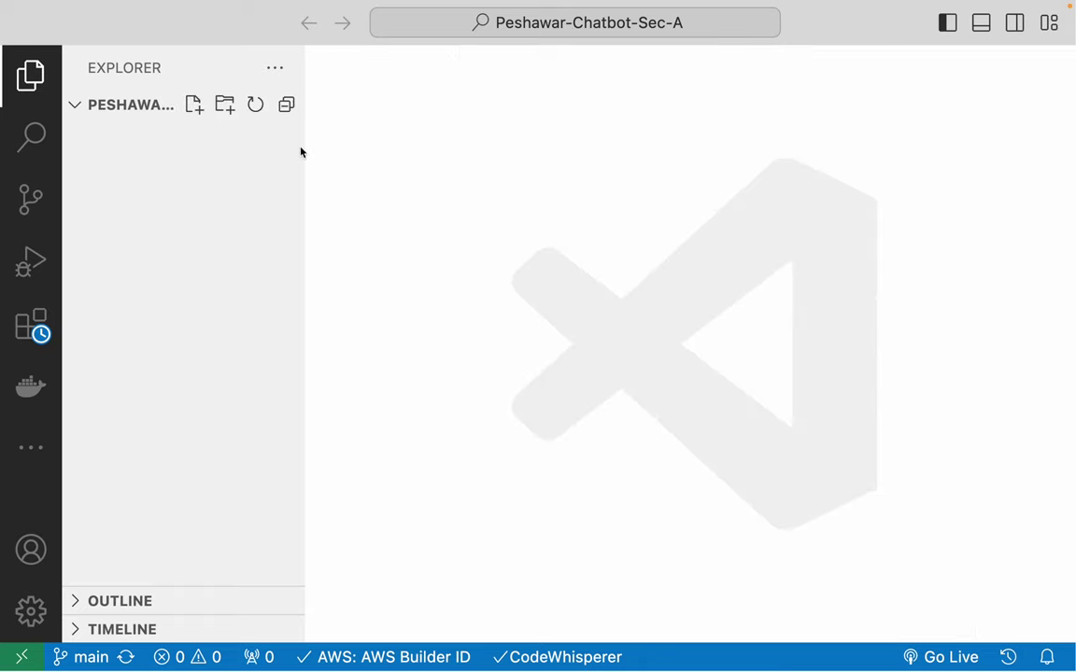
drag(304, 152, 389, 151)
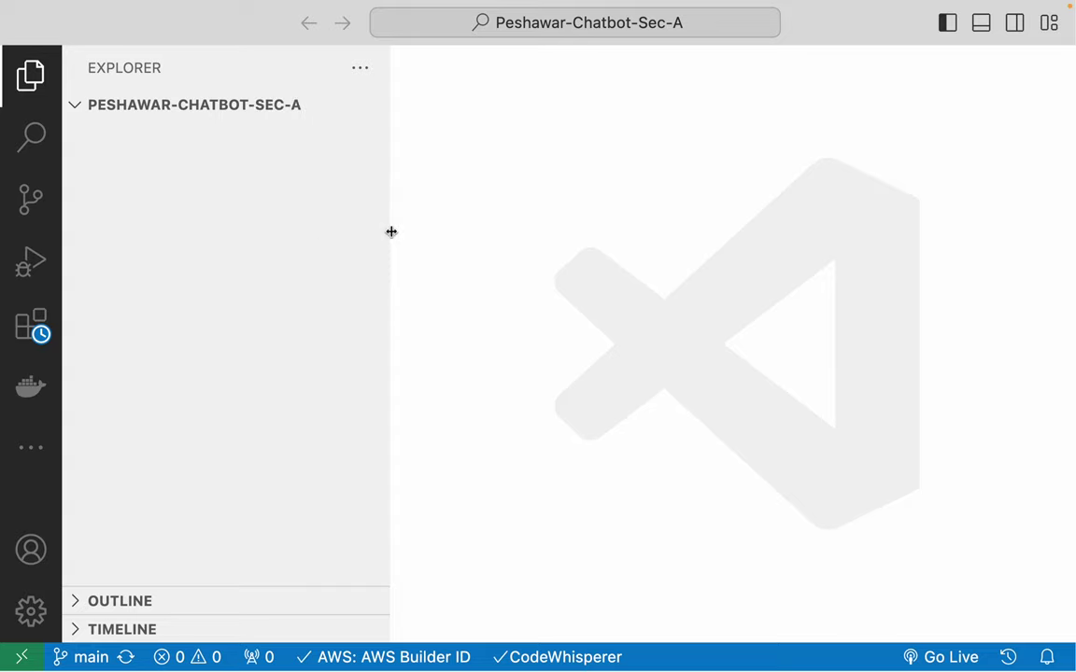
drag(391, 232, 331, 231)
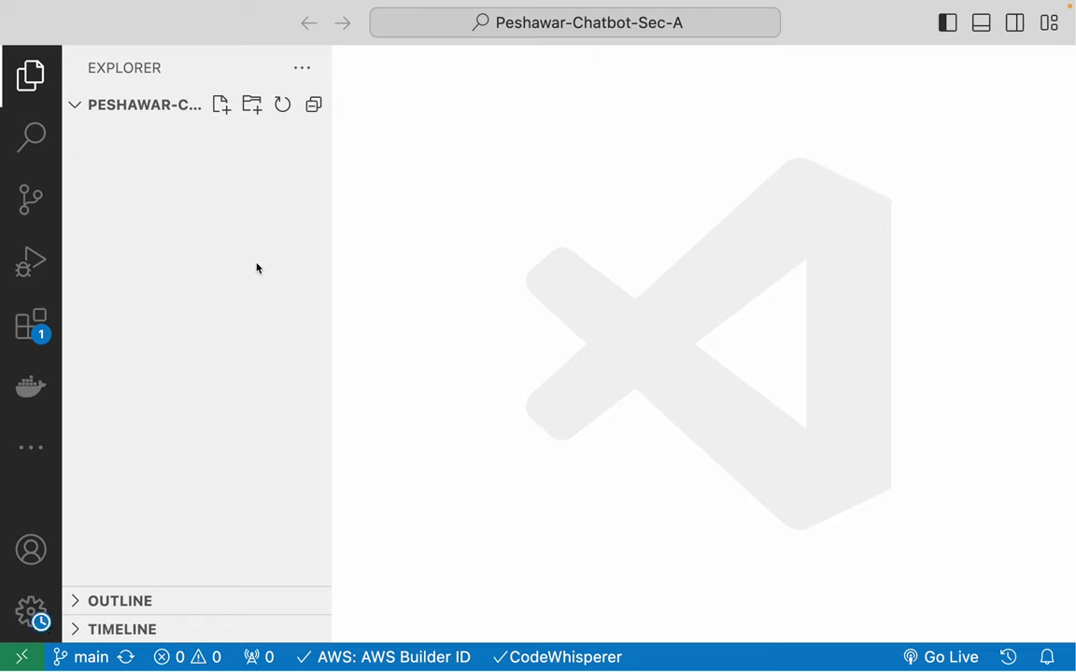
Create a new file named my first file.txt in the root of the Peshawar-Chatbot-Sec-A folder
click(193, 213)
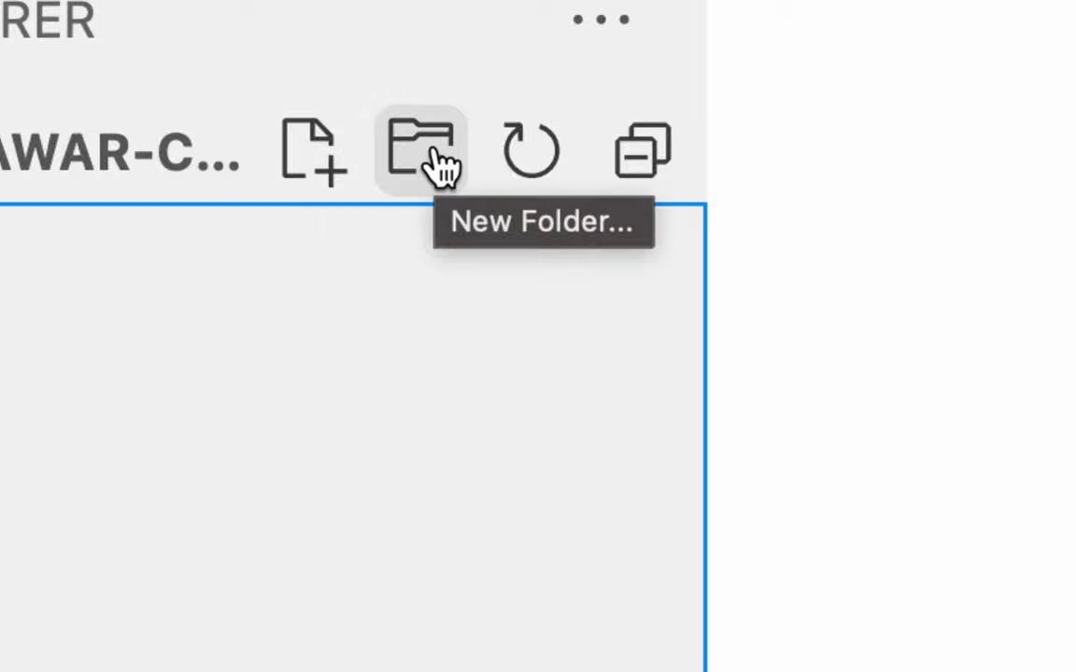
click(313, 177)
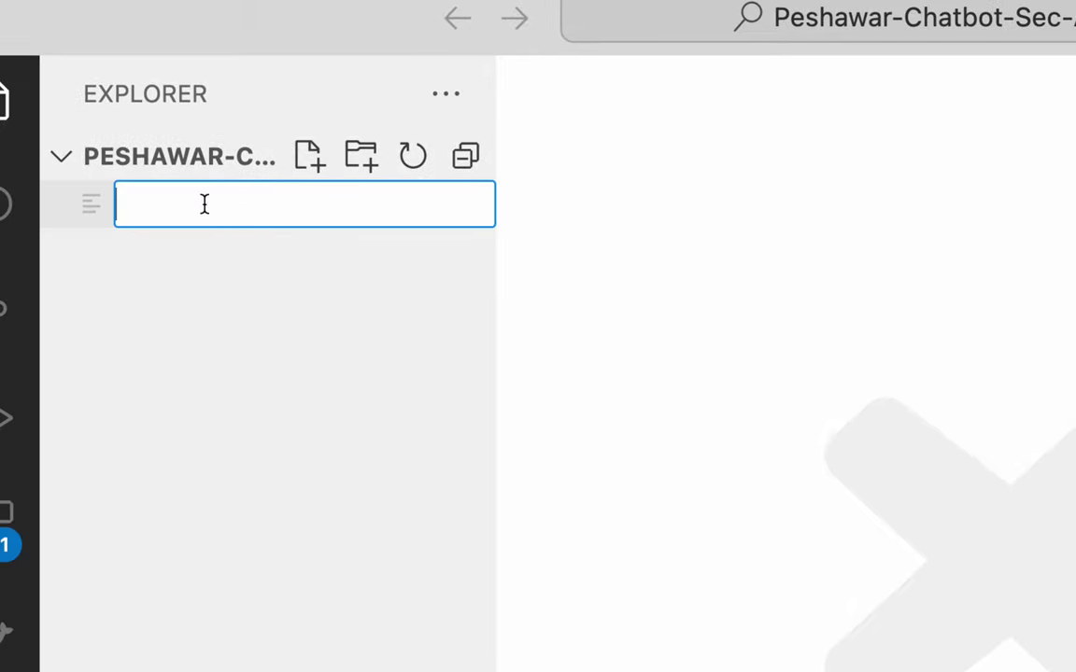
text(myfirst)
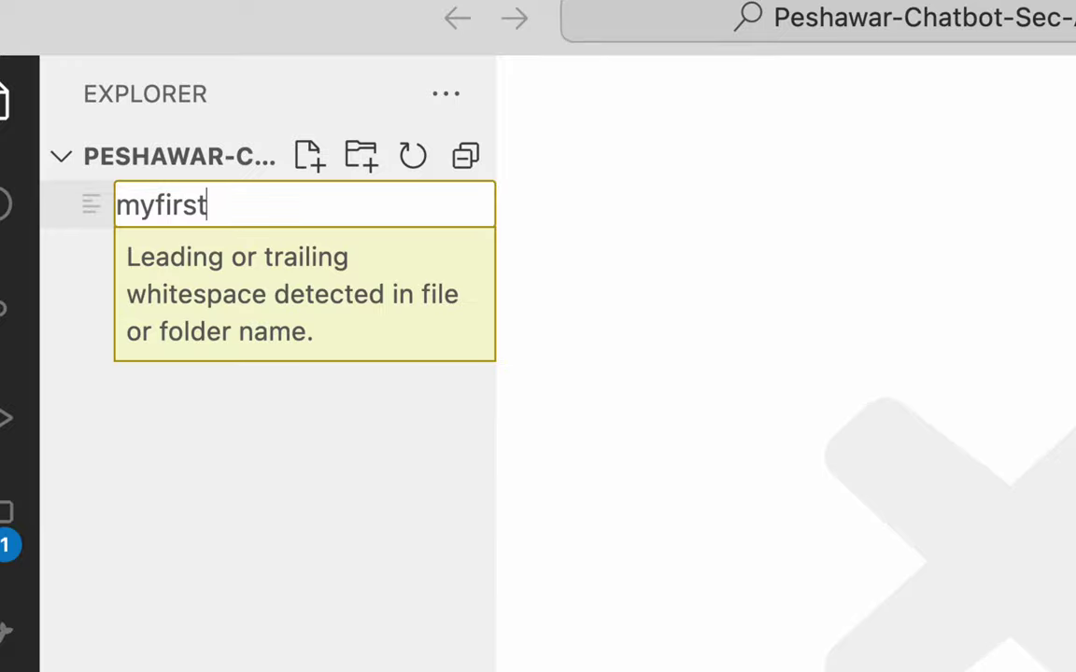
key(BackSpace)
key(BackSpace)
key(BackSpace)
key(BackSpace)
key(BackSpace)
key(BackSpace)
key(BackSpace)
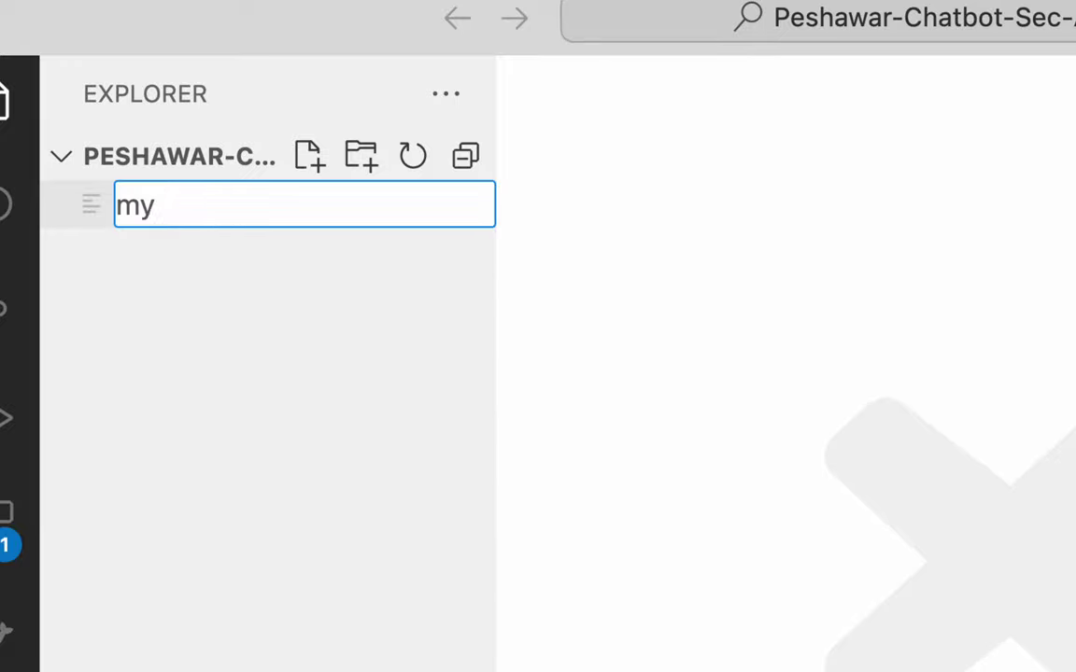
text(first fi)
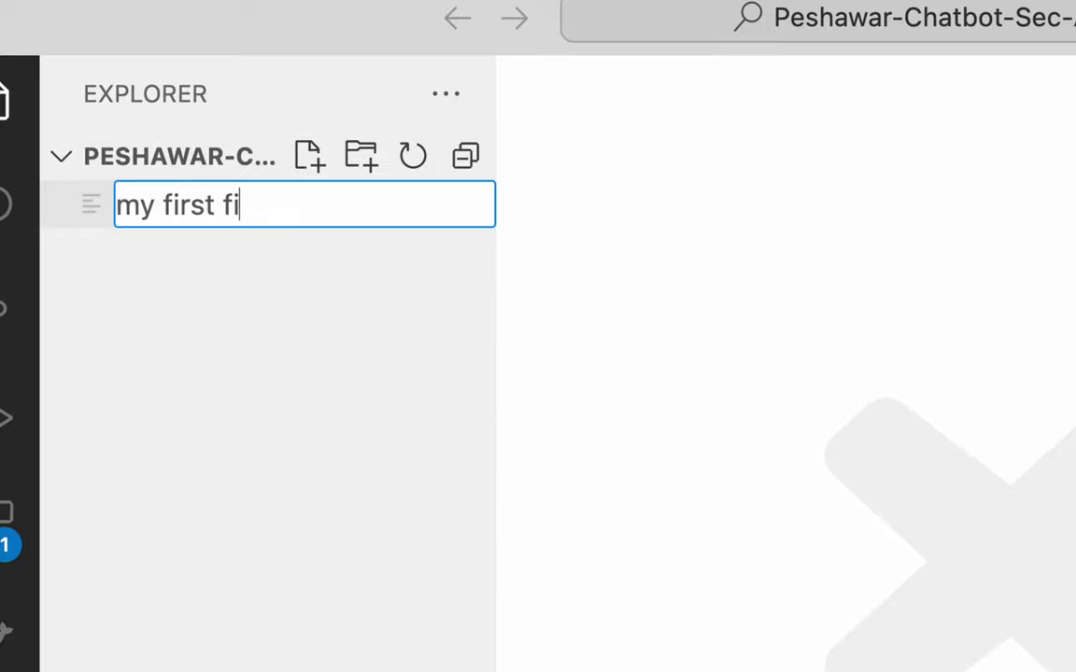
text(le.txt)
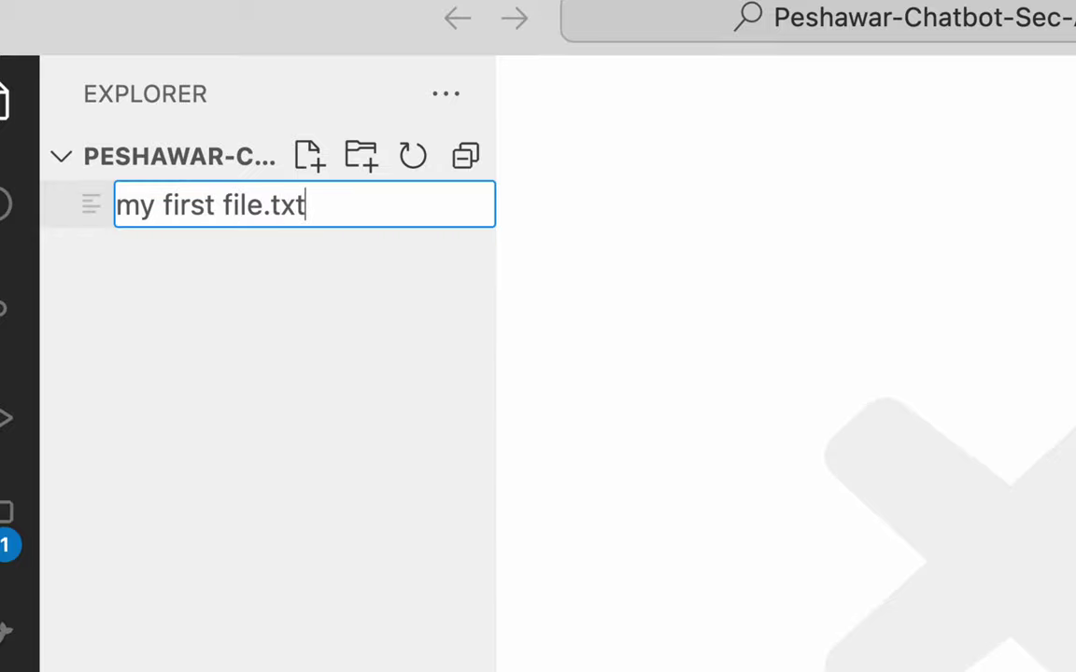
key(Return)
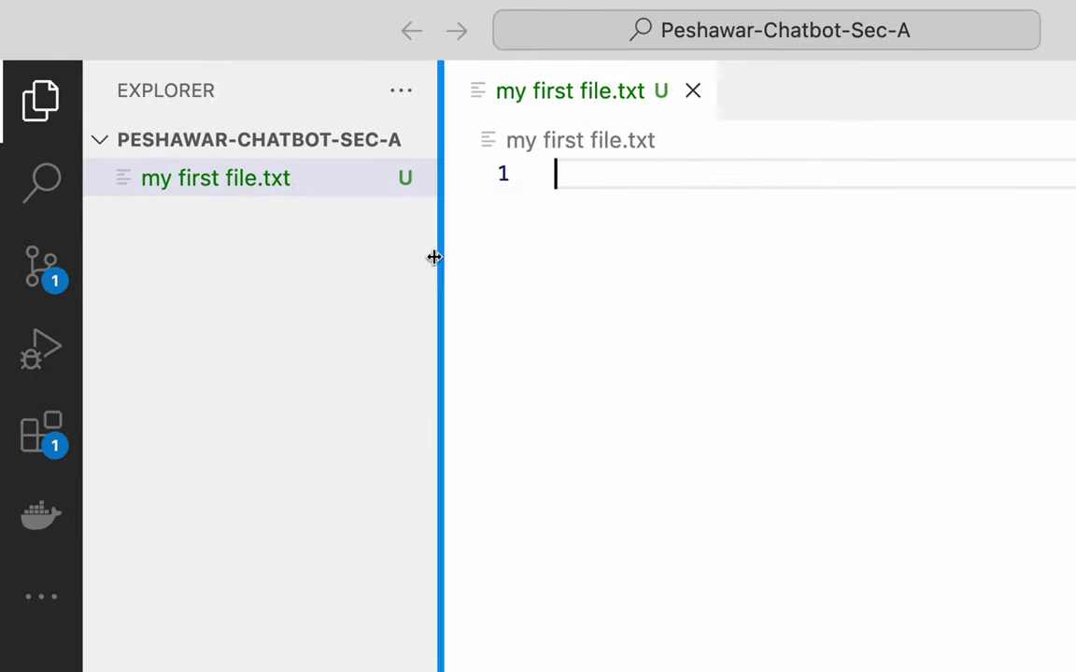
Write "this is my first file in repository" on line 1 of my first file.txt and save the file
drag(435, 257, 408, 254)
text(this i)
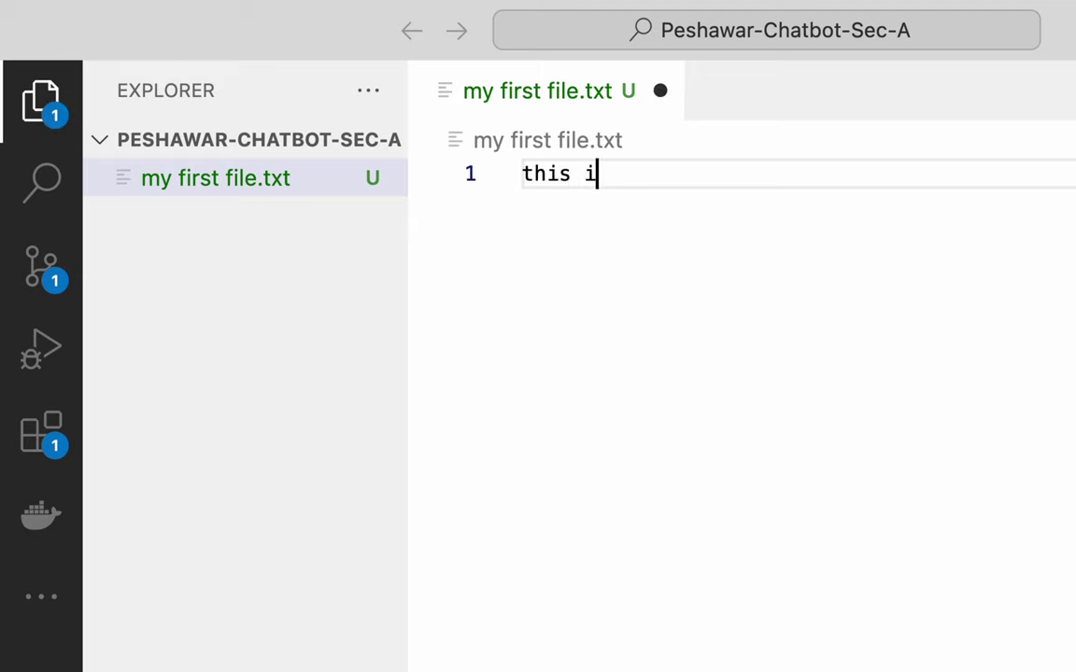
text(s my first )
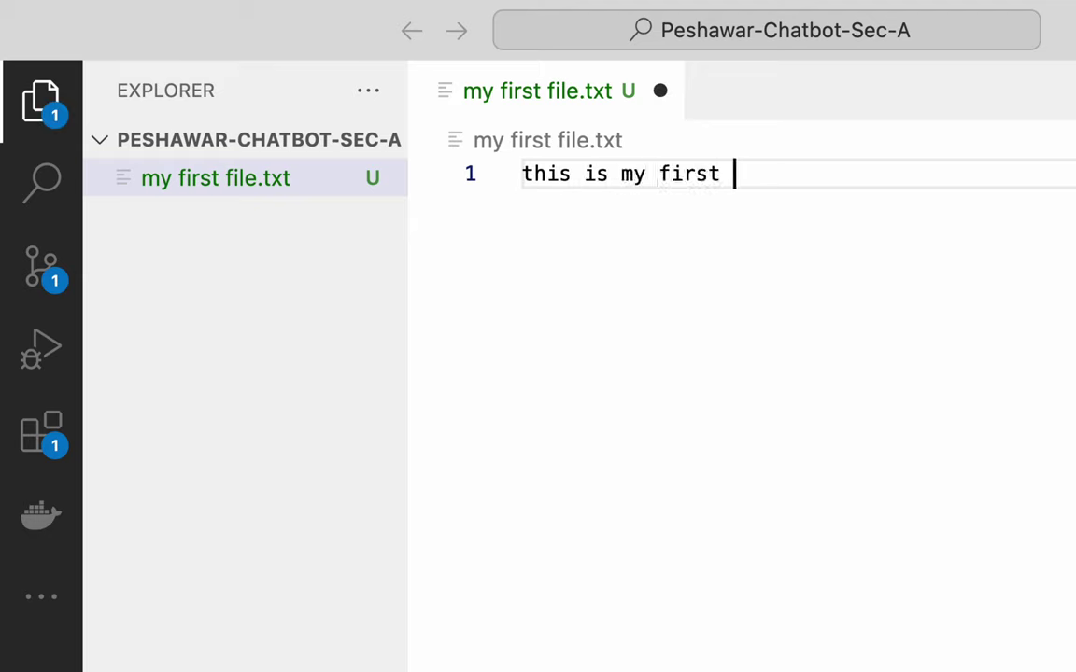
text(file in github)
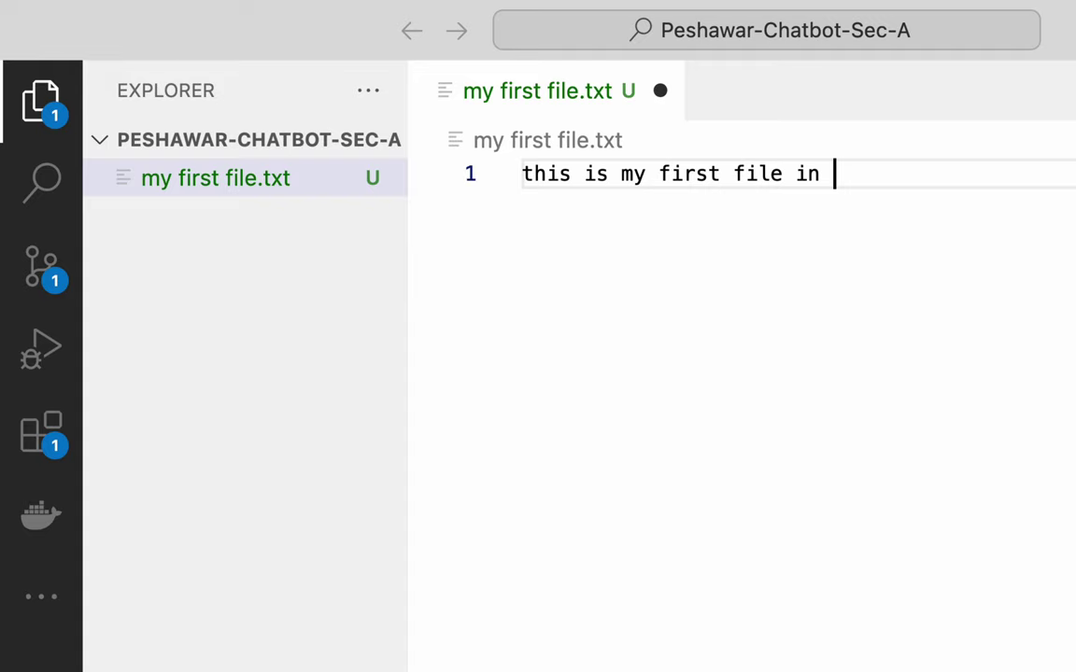
key(BackSpace)
key(BackSpace)
key(BackSpace)
key(BackSpace)
key(BackSpace)
key(BackSpace)
text(repository)
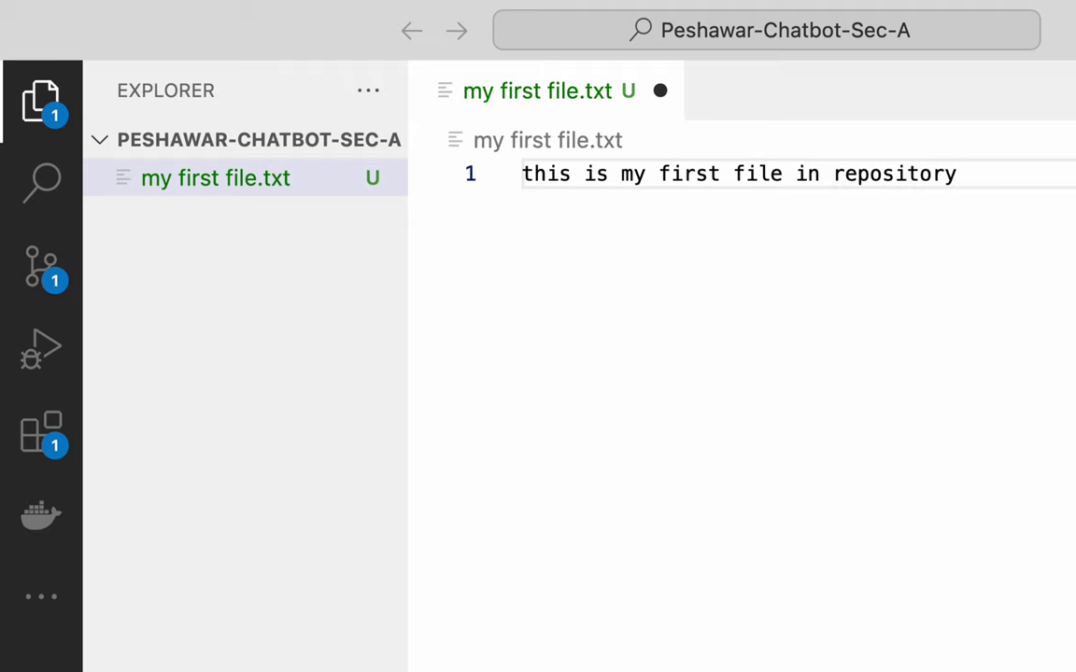
key(super+s)
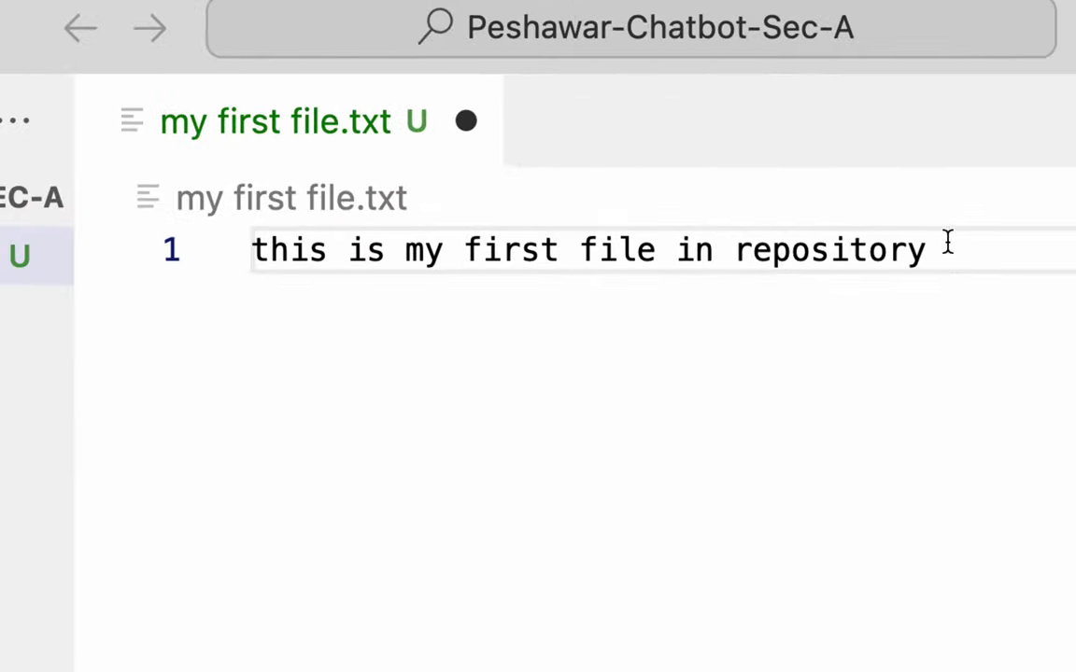
key(super+s)
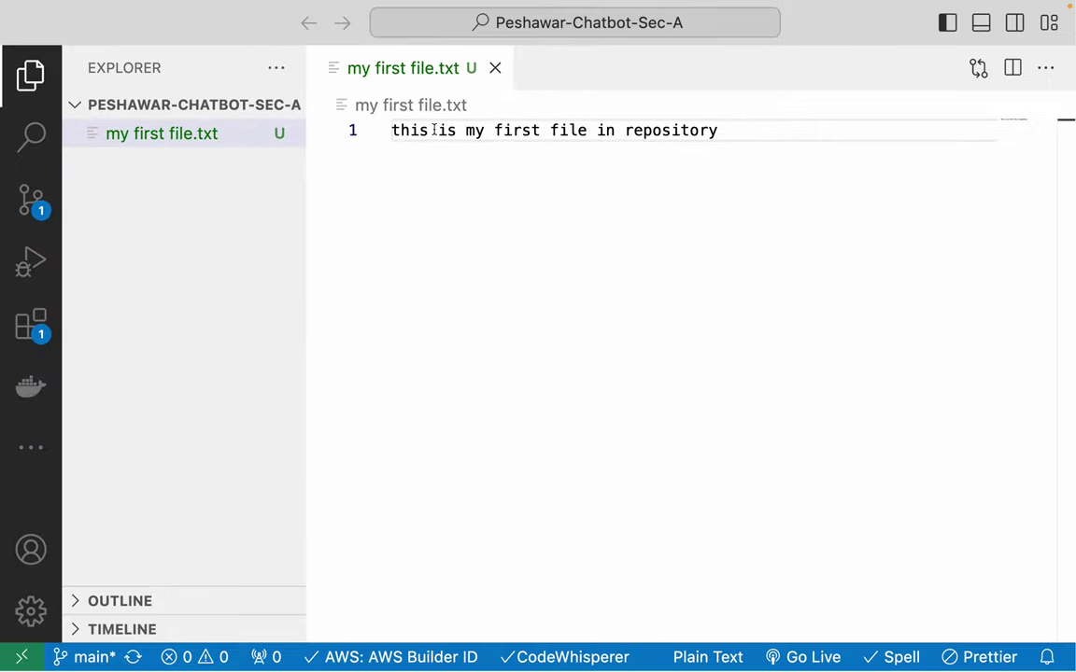
Trim the end of the text so it finishes with repository, and save my first file.txt again
drag(391, 130, 764, 149)
click(764, 148)
key(BackSpace)
key(BackSpace)
key(super+s)
drag(411, 131, 794, 131)
click(692, 165)
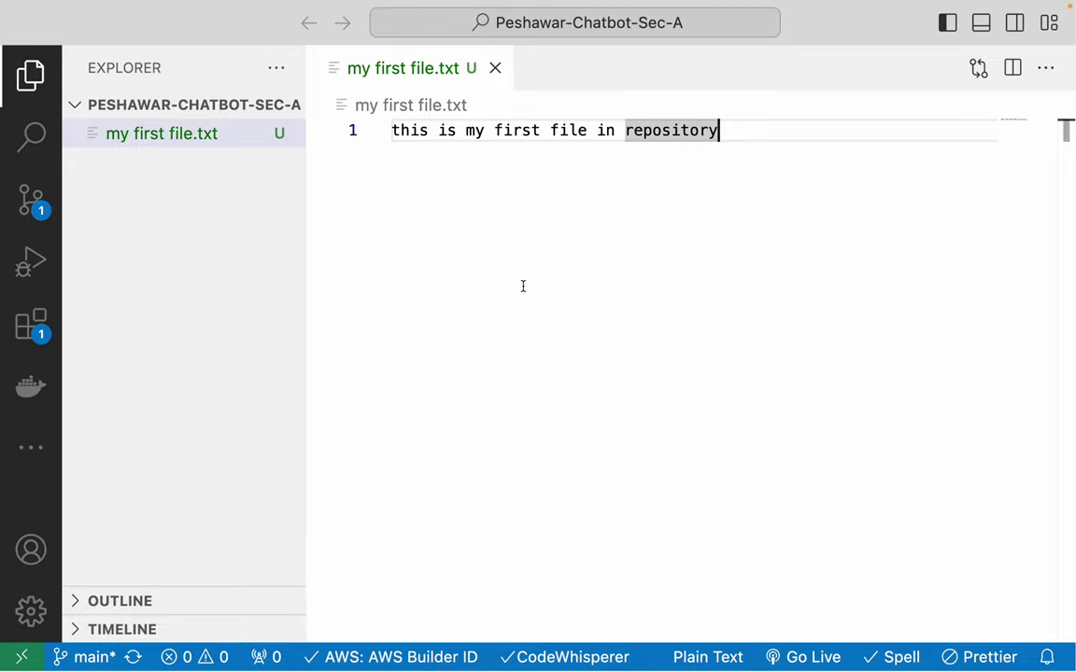
Switch back to the Terminal on the desktop and move its window up beneath the menu bar
key(ctrl+Left)
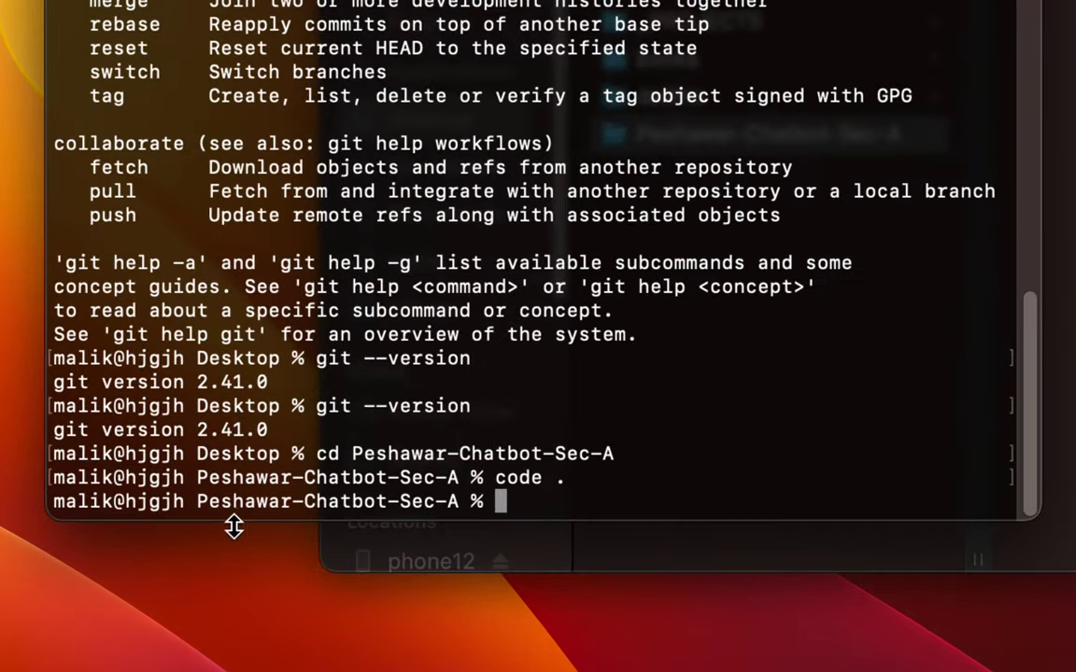
drag(197, 501, 478, 502)
click(532, 501)
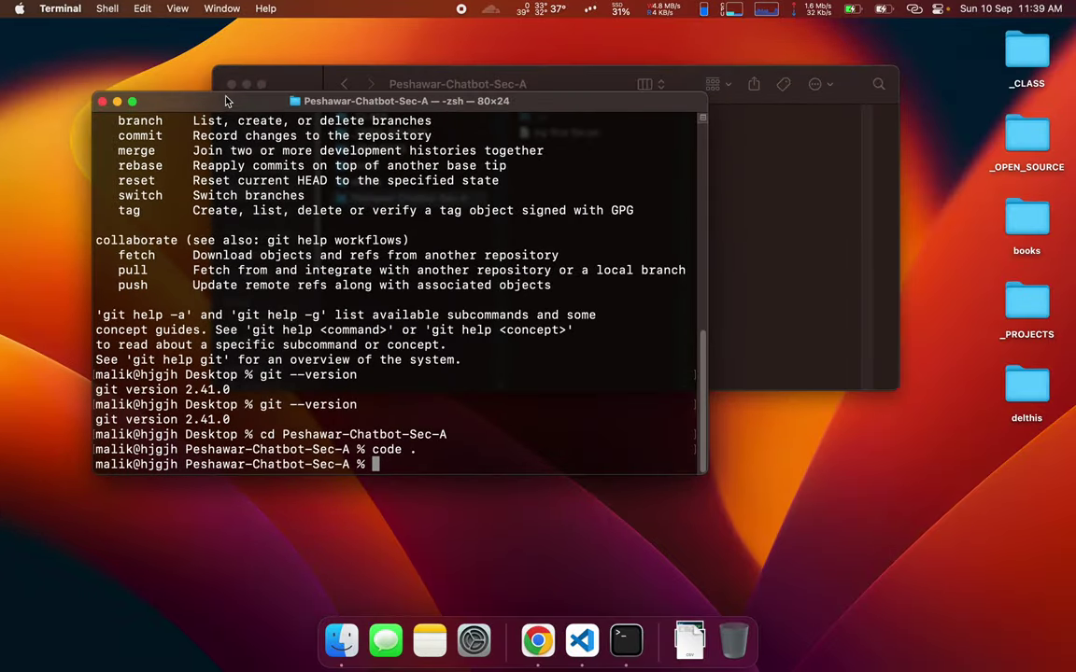
drag(204, 100, 215, 28)
Enlarge the Terminal text by three levels and empty the screen with the clear command
key(super+equal)
key(super+equal)
key(super+equal)
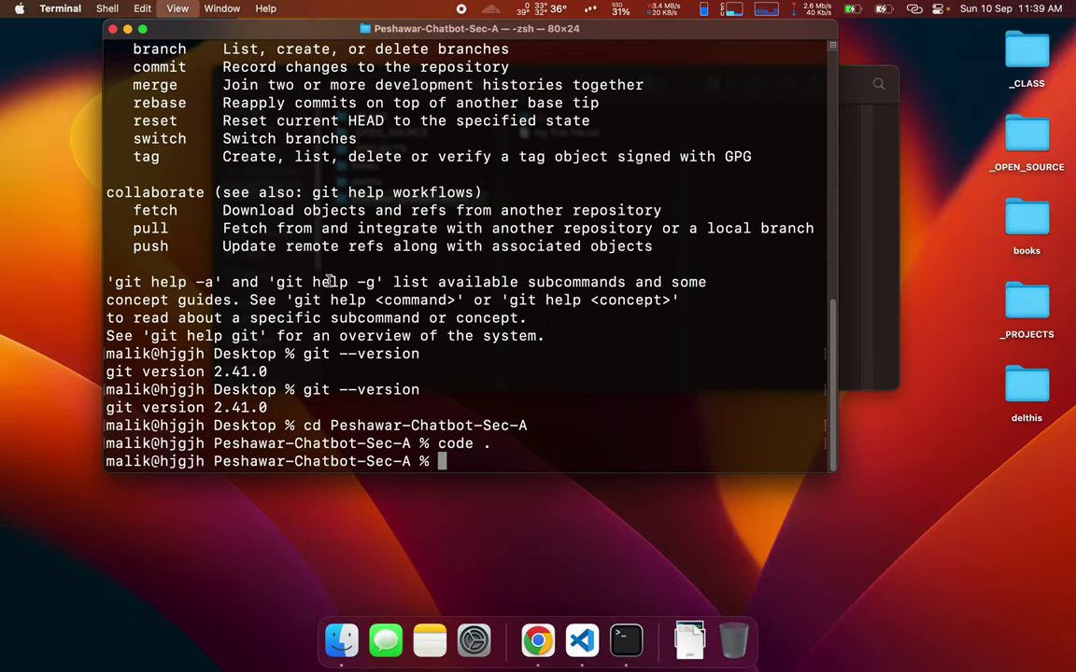
text(clear)
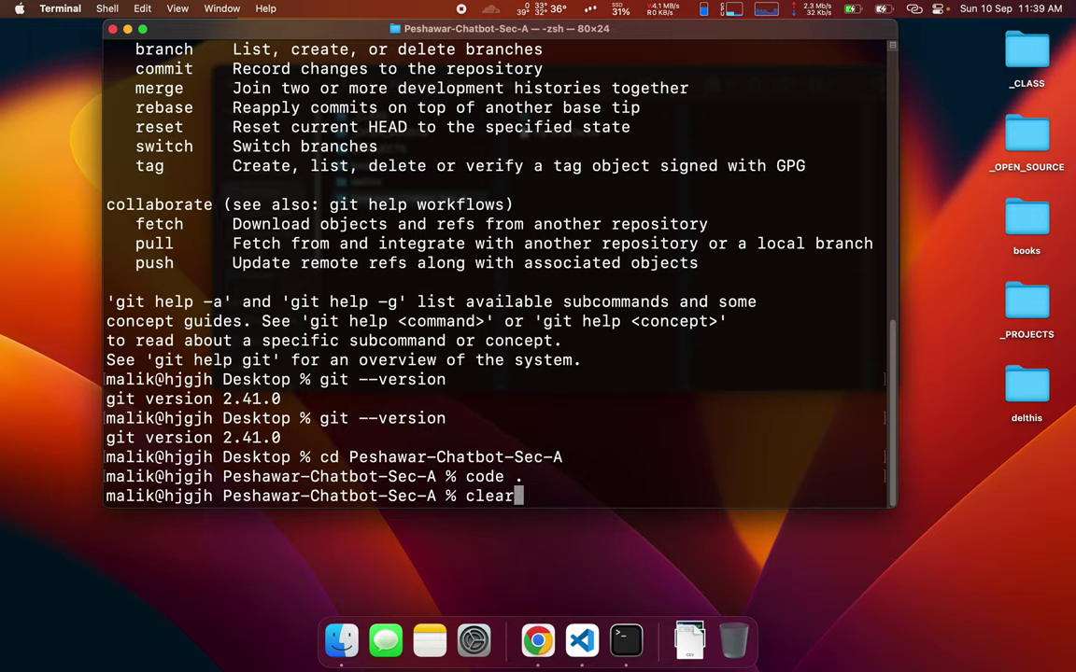
key(Return)
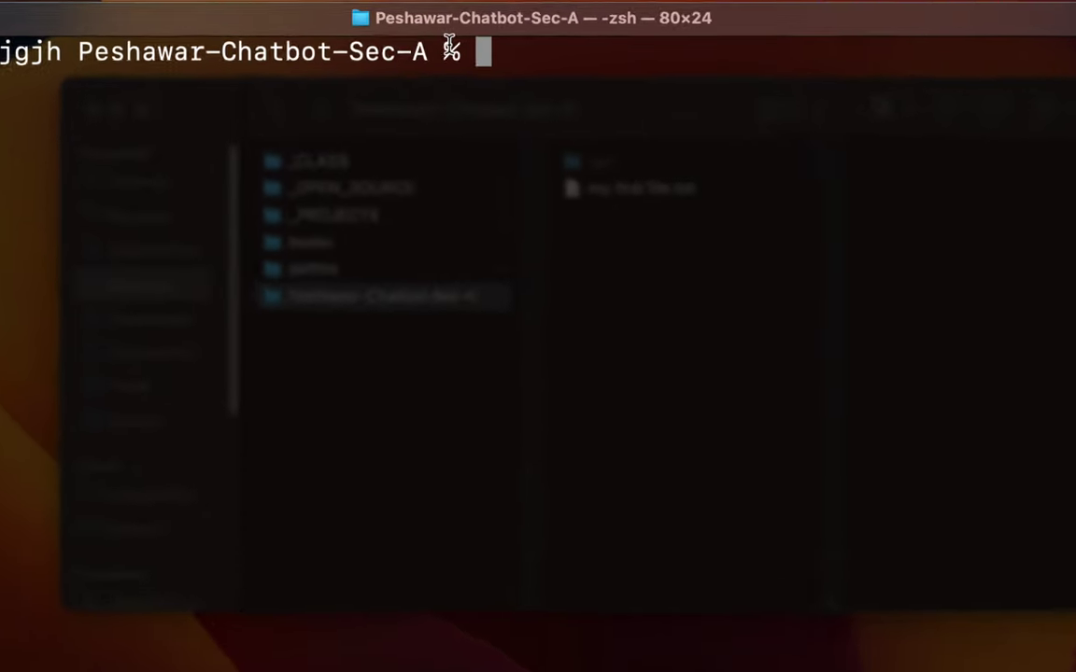
drag(77, 49, 428, 48)
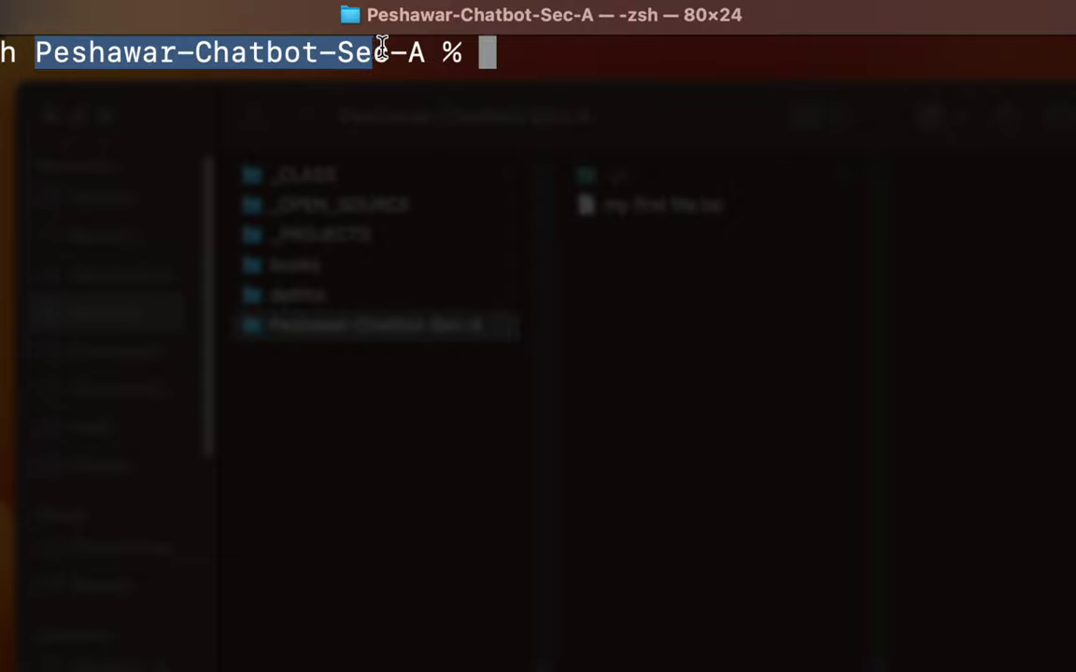
click(441, 48)
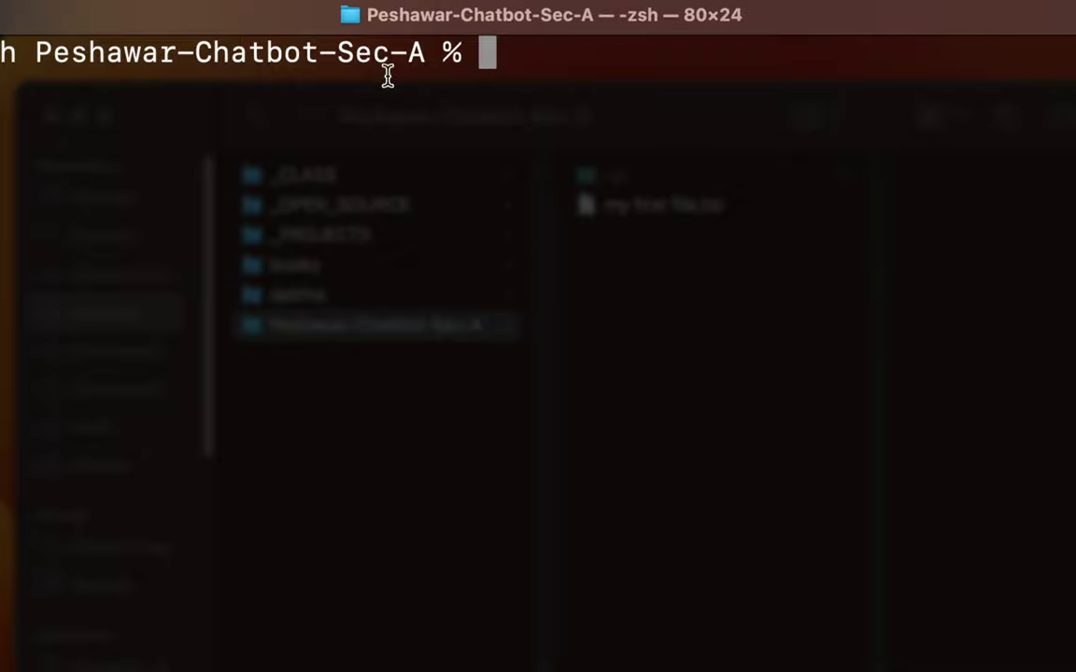
drag(58, 52, 461, 53)
click(463, 54)
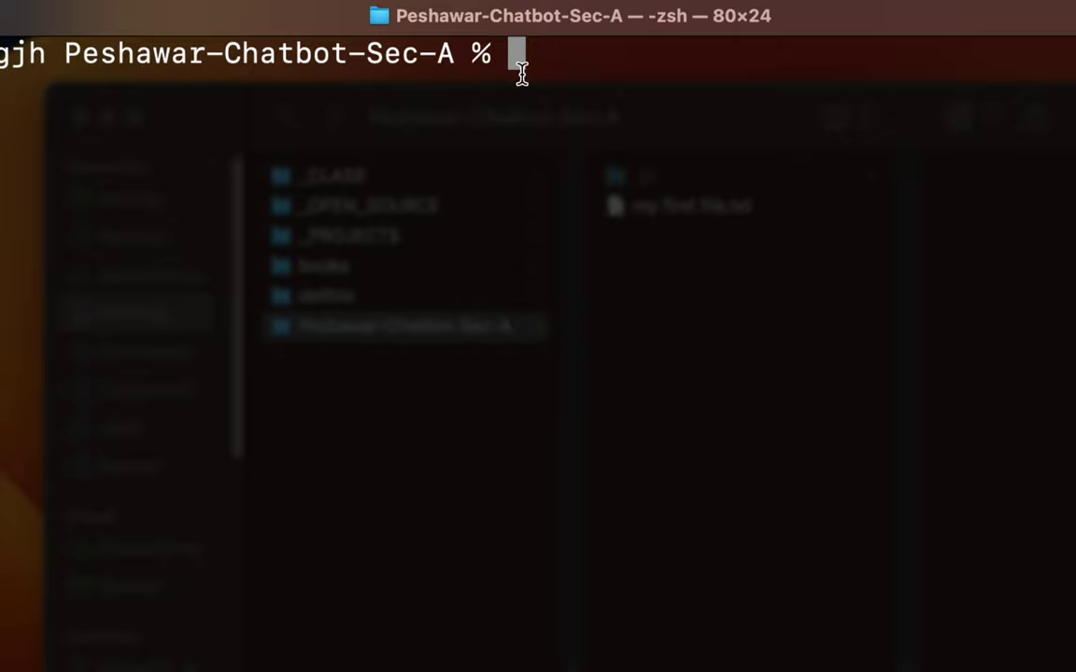
Enter the command git add . at the Peshawar-Chatbot-Sec-A prompt for staging all changes
text(git)
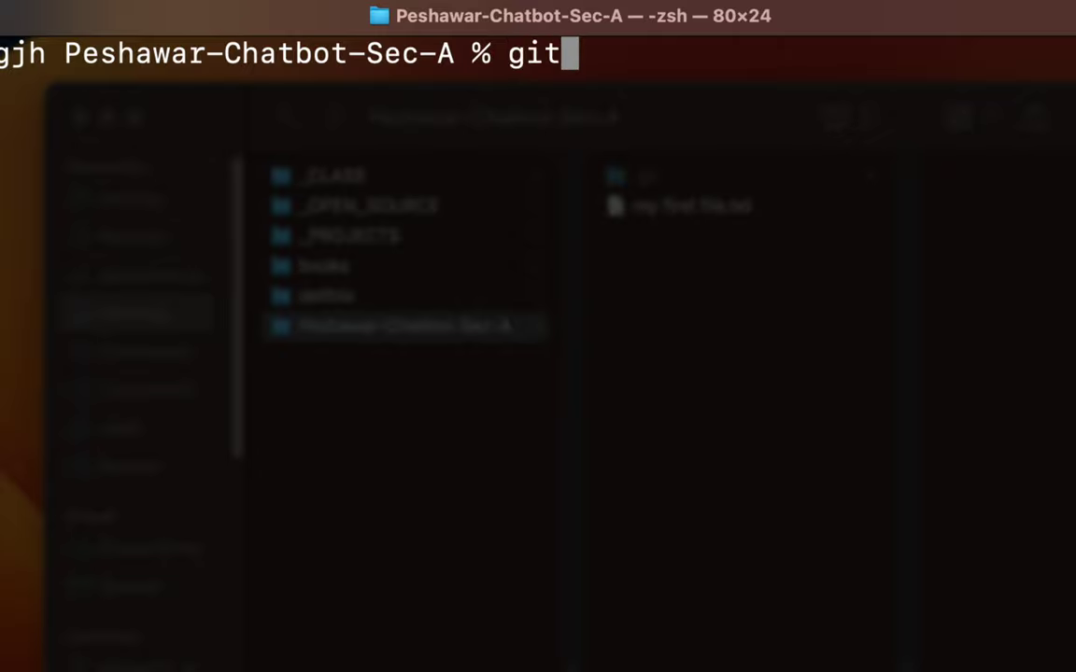
text( add )
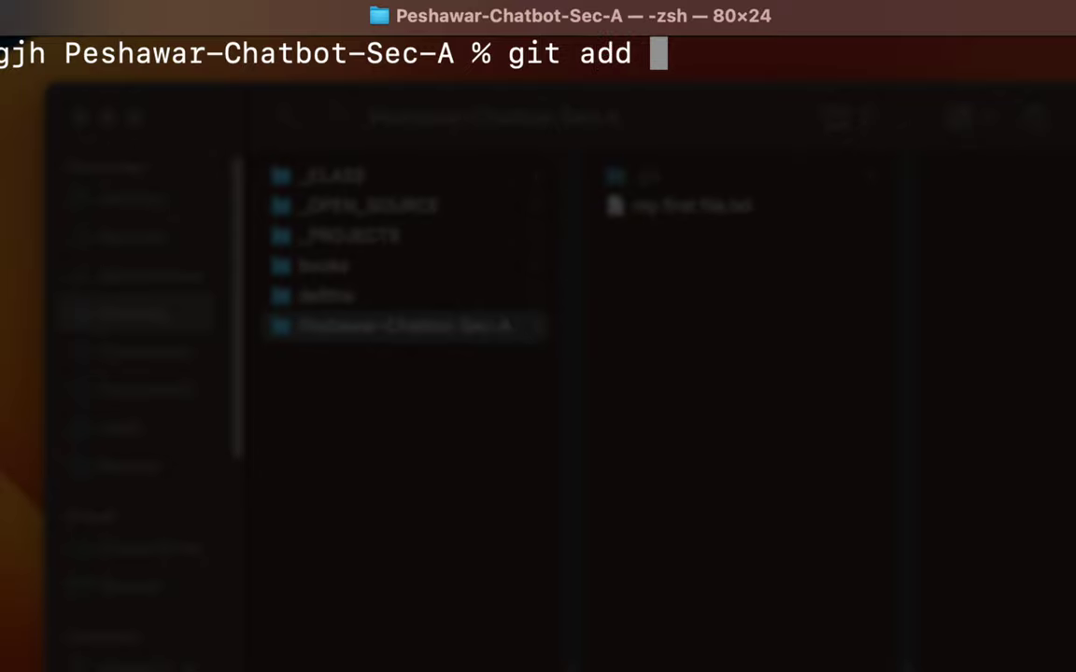
text(.)
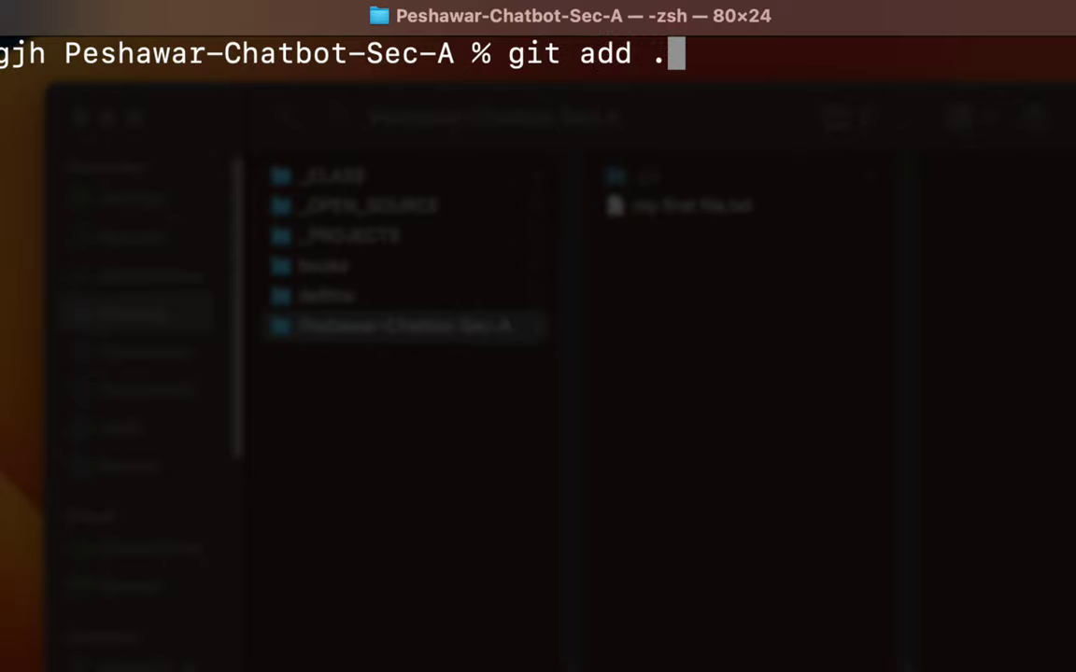
double_click(518, 54)
click(570, 56)
drag(571, 56, 667, 58)
click(643, 56)
click(668, 56)
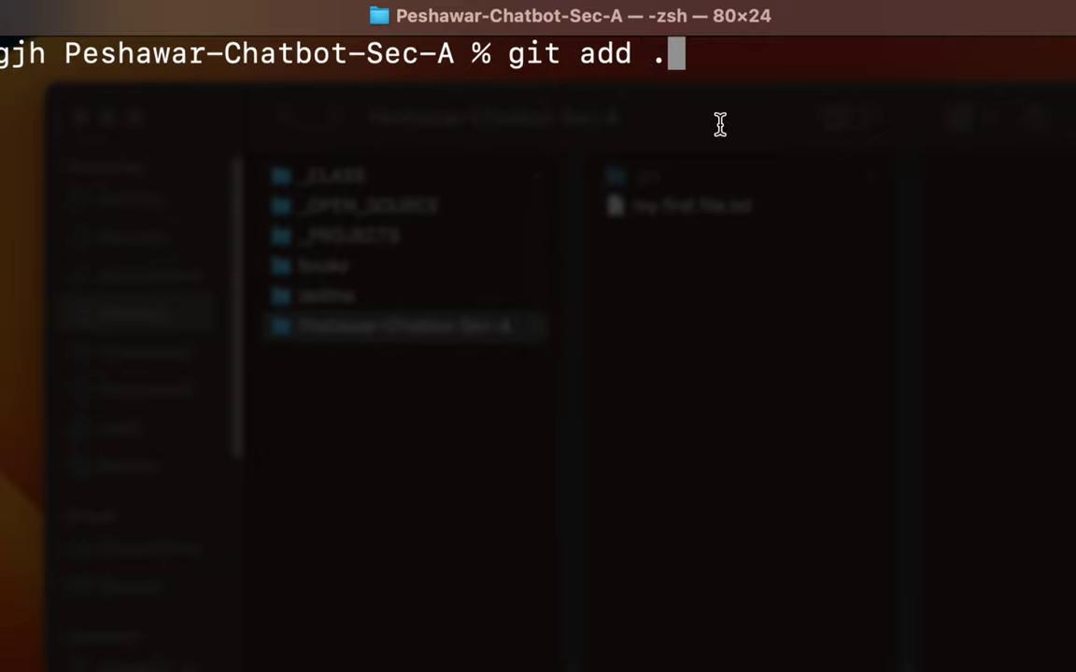